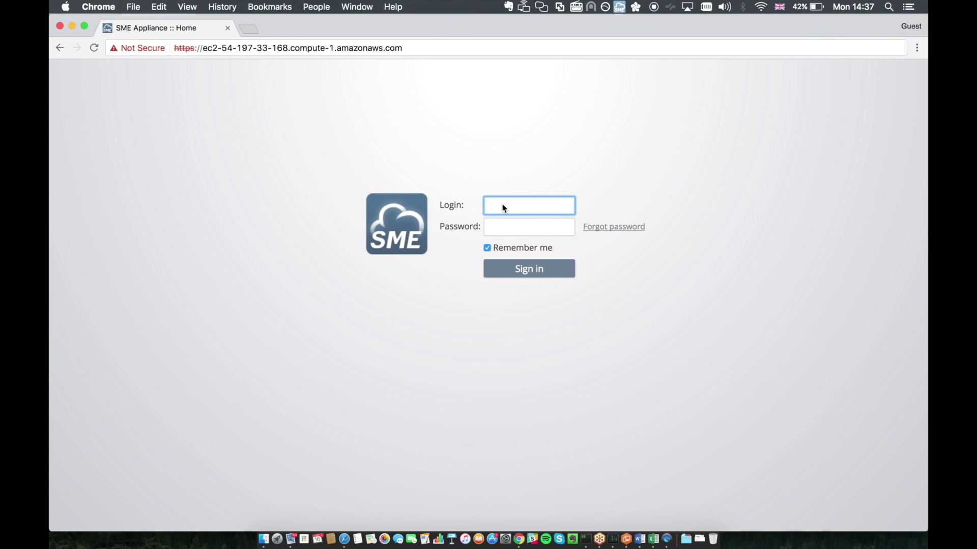
Step: Sign in with the organization login and password, browse the home feeds, then go to My Dashboard
{"action": "type", "text": "AcmeCorp"}
{"action": "key", "text": "Tab"}
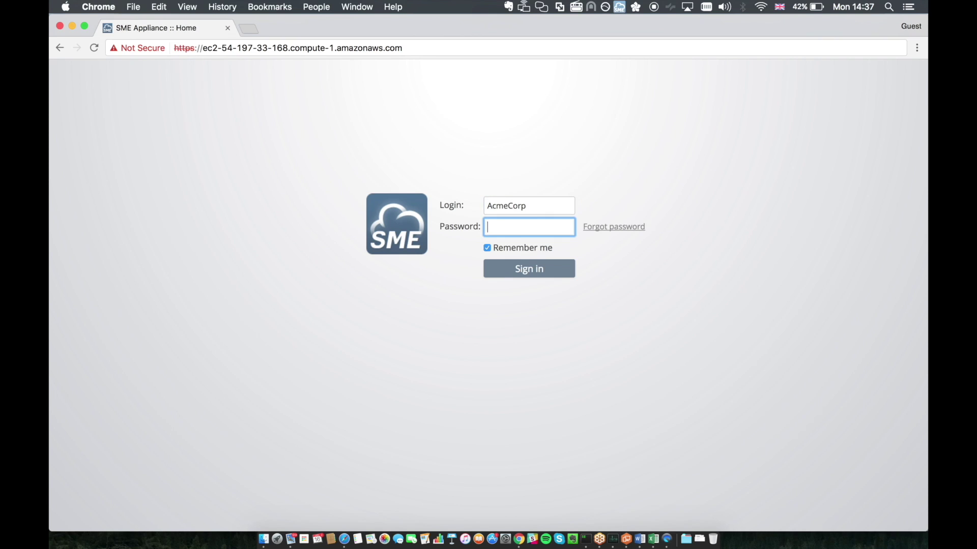
{"action": "type", "text": "••••••••"}
{"action": "key", "text": "Return"}
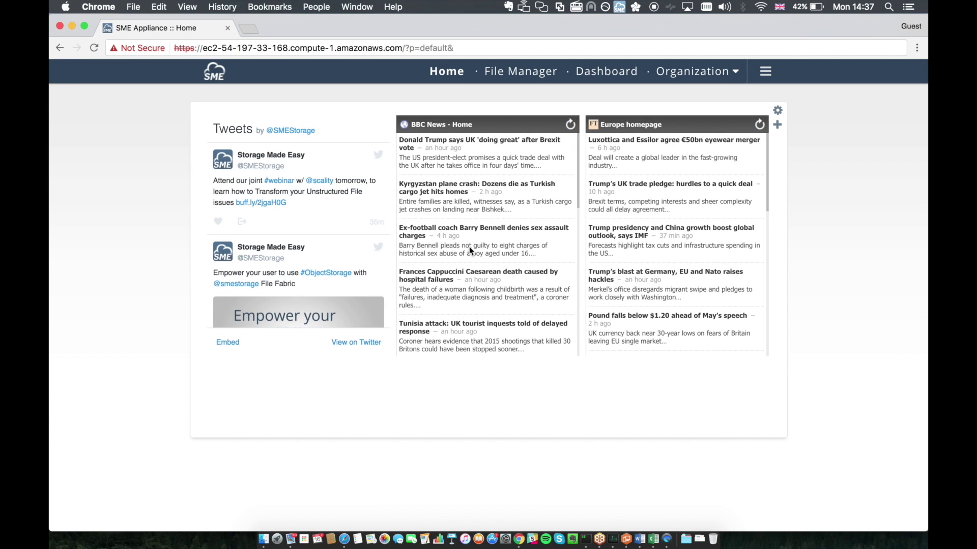
{"action": "scroll", "coordinate": [468, 248], "scroll_direction": "down", "scroll_amount": 5}
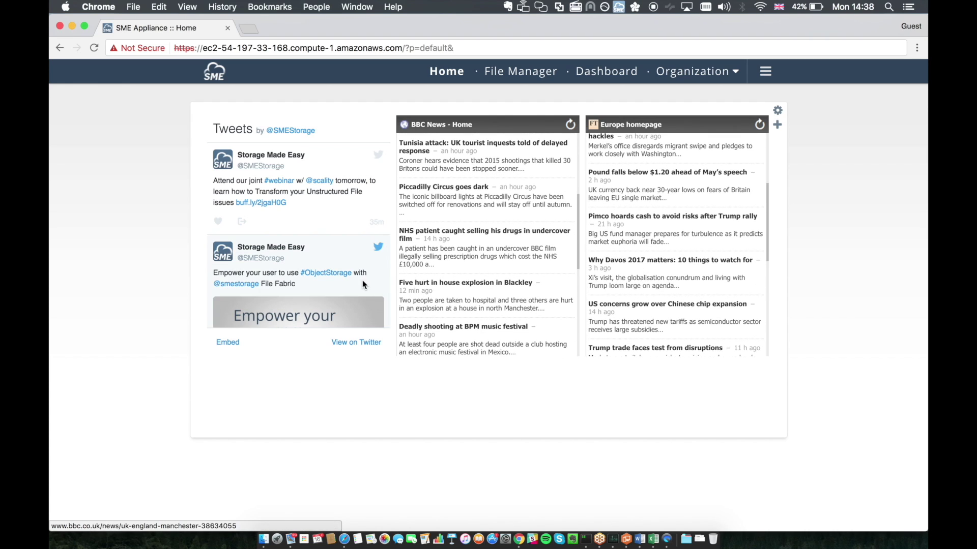
{"action": "scroll", "coordinate": [363, 284], "scroll_direction": "down", "scroll_amount": 5}
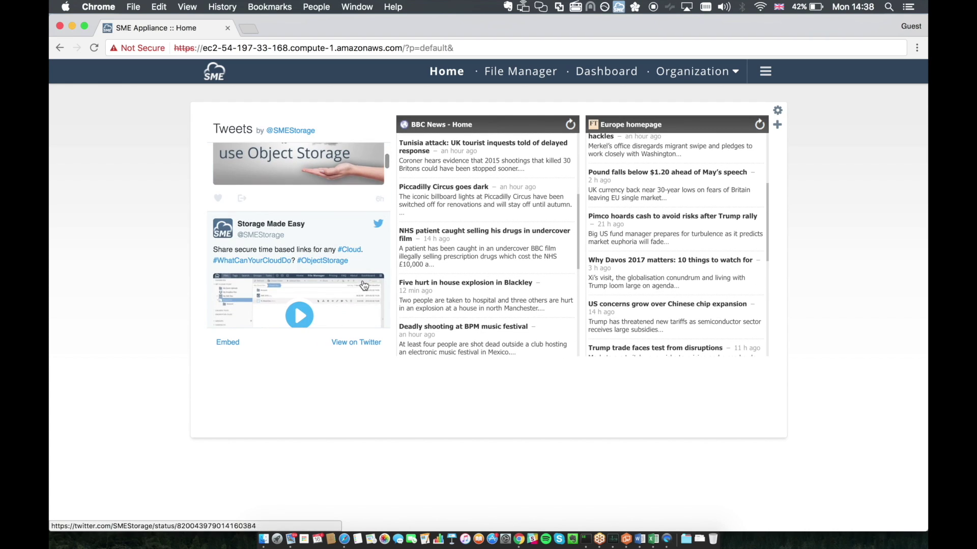
{"action": "left_click", "coordinate": [593, 83]}
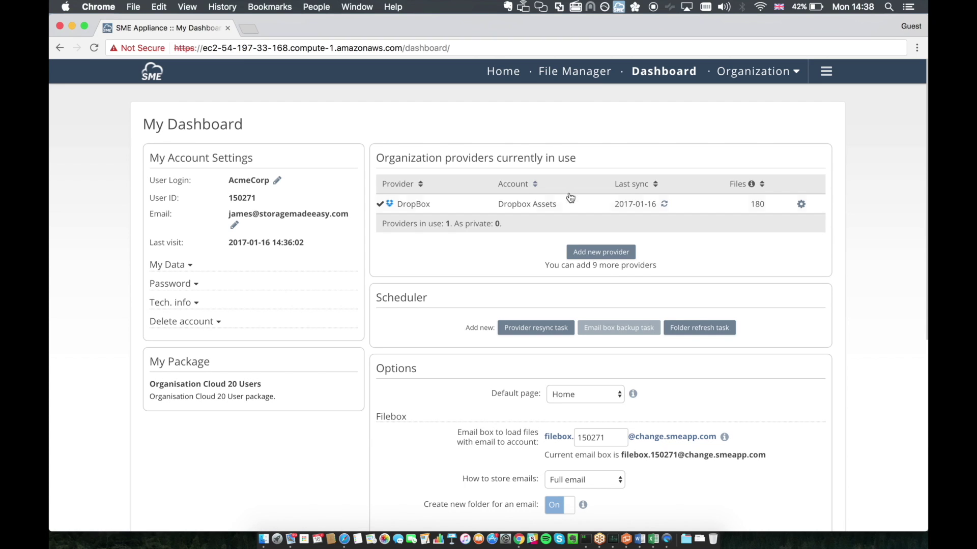
Step: Add a new storage provider of type Scality
{"action": "left_click", "coordinate": [582, 251]}
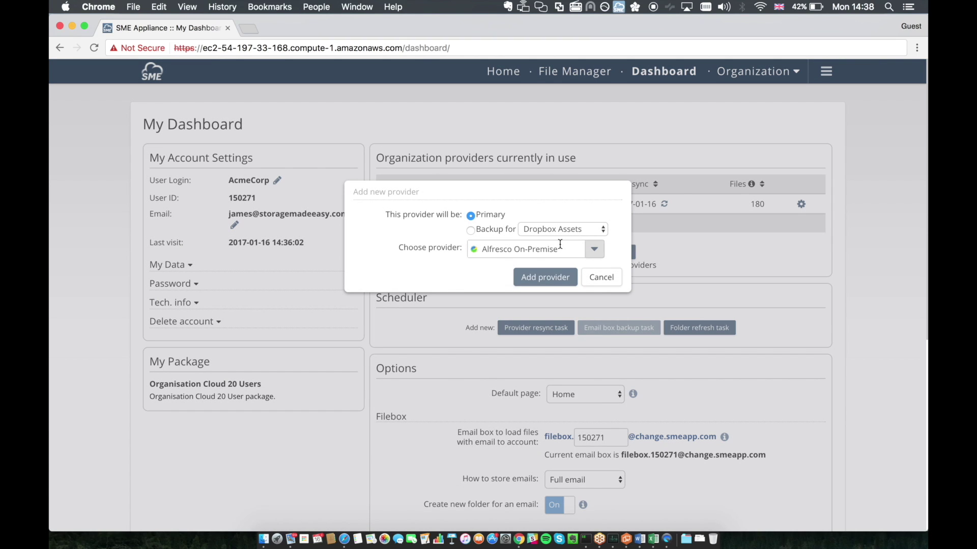
{"action": "left_click", "coordinate": [560, 246]}
{"action": "type", "text": "Scality"}
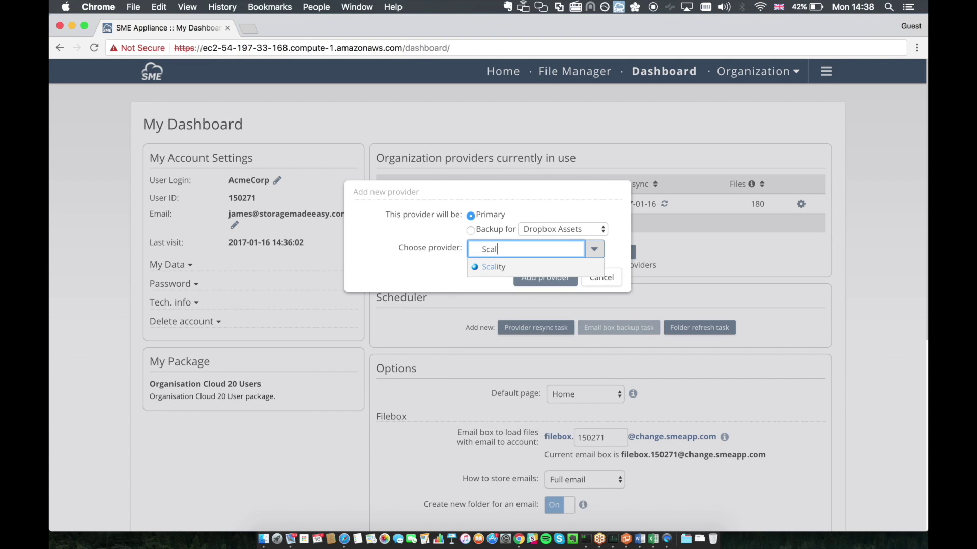
{"action": "key", "text": "Return"}
{"action": "left_click", "coordinate": [555, 274]}
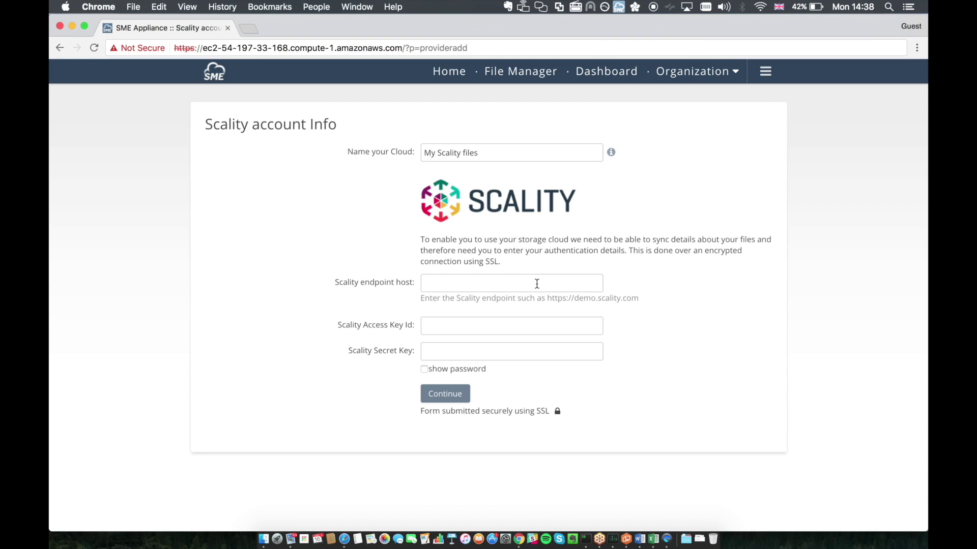
Step: Name the cloud 'Corporate Files', enter the endpoint host with port 8000, and supply the access key and secret key
{"action": "left_click_drag", "start_coordinate": [501, 155], "coordinate": [360, 152]}
{"action": "type", "text": "Co"}
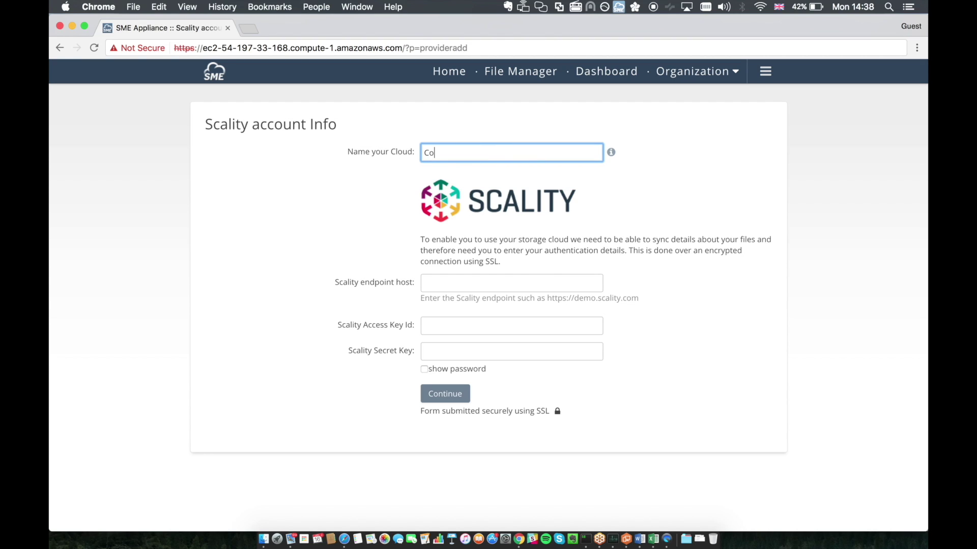
{"action": "type", "text": "rporate Files"}
{"action": "key", "text": "Tab"}
{"action": "type", "text": "ec2-54-197-33-168.compute-1.amazonaws.com:"}
{"action": "type", "text": "8000"}
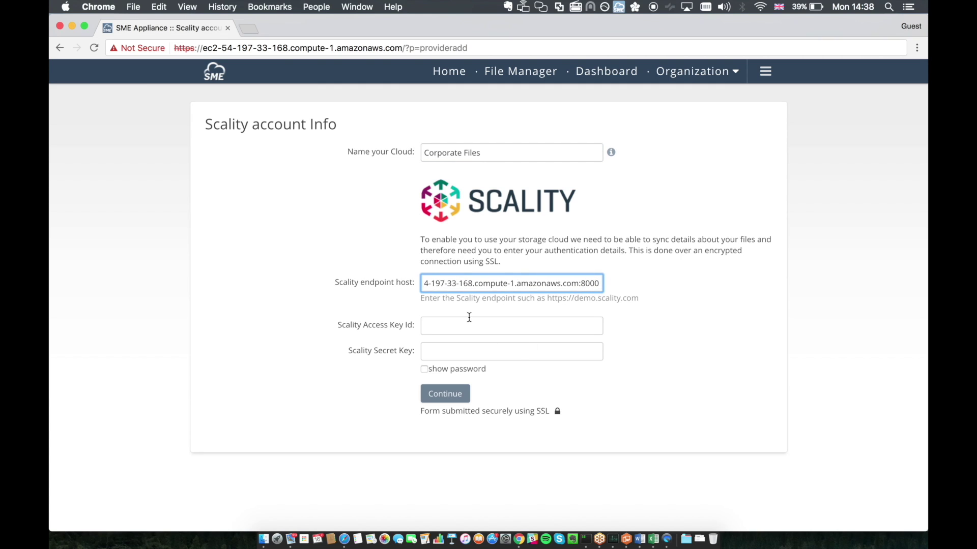
{"action": "left_click", "coordinate": [442, 327]}
{"action": "type", "text": "accessKey1"}
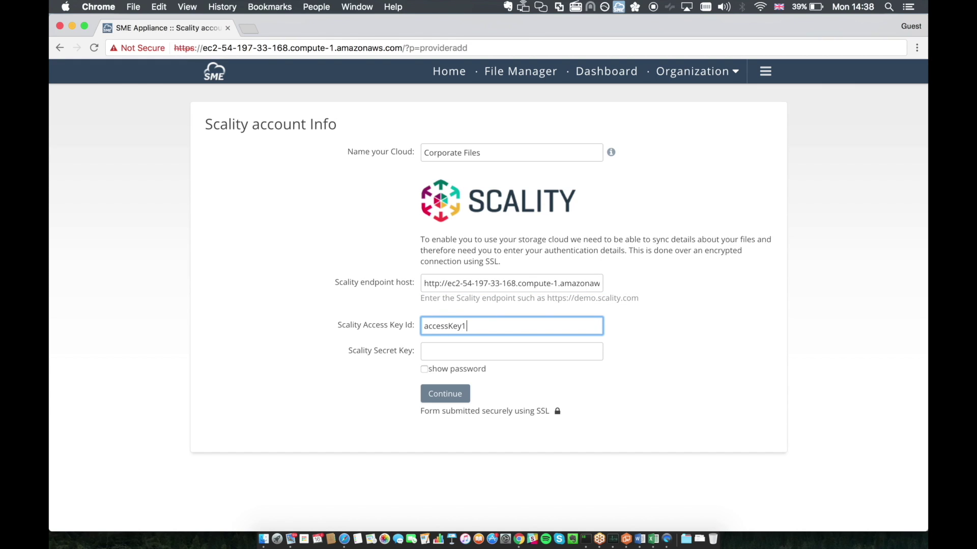
{"action": "key", "text": "Tab"}
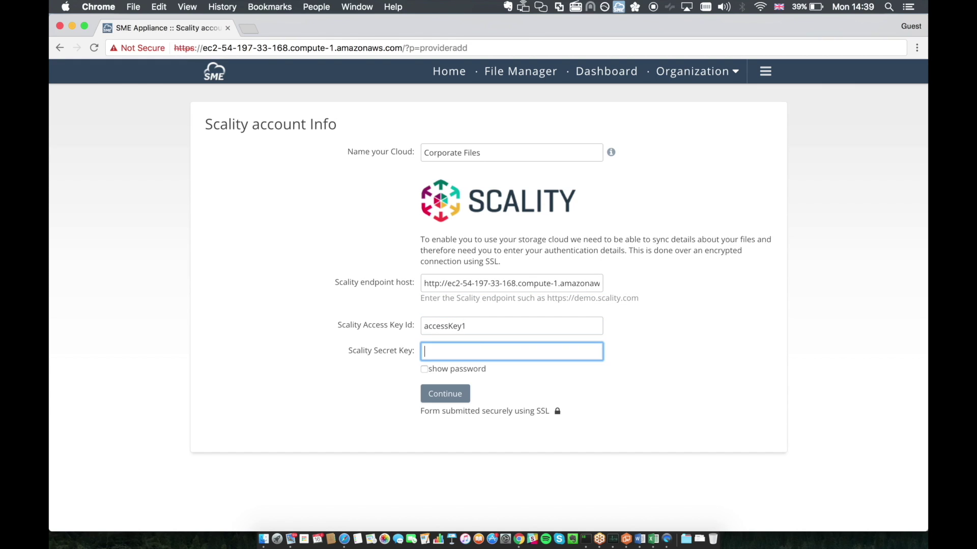
{"action": "type", "text": "verySecretKey1"}
{"action": "left_click", "coordinate": [440, 392]}
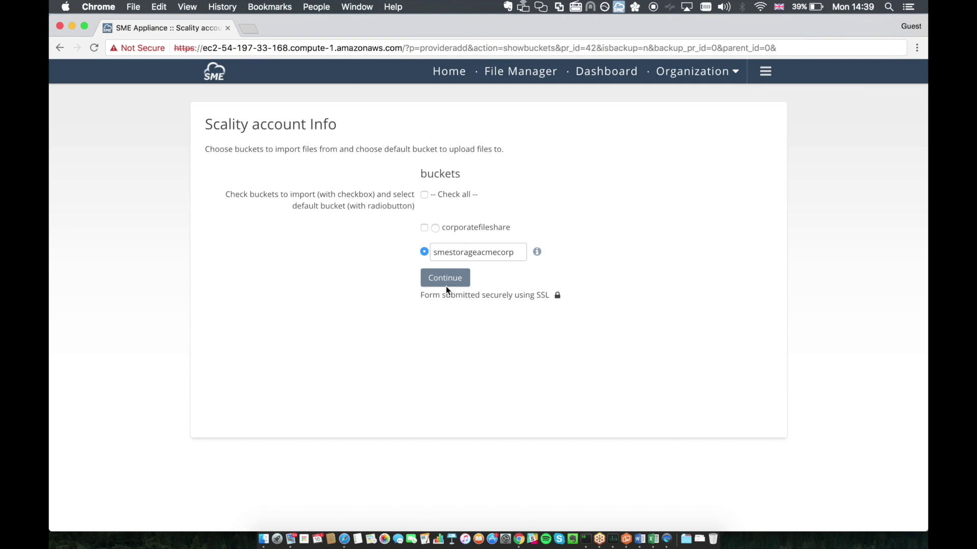
Step: Import the corporatefileshare bucket into Corporate Files, then go to the File Manager
{"action": "left_click", "coordinate": [424, 227]}
{"action": "left_click", "coordinate": [432, 278]}
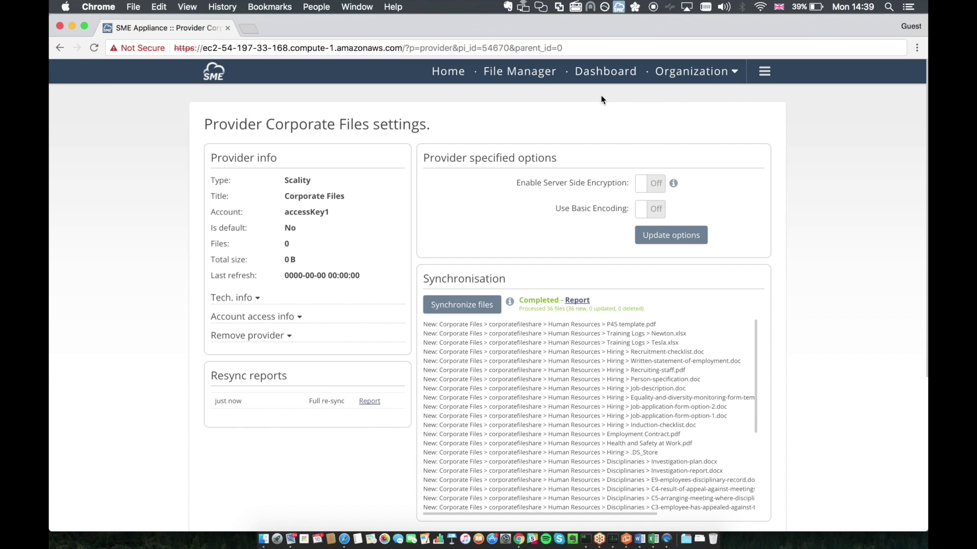
{"action": "left_click", "coordinate": [540, 71]}
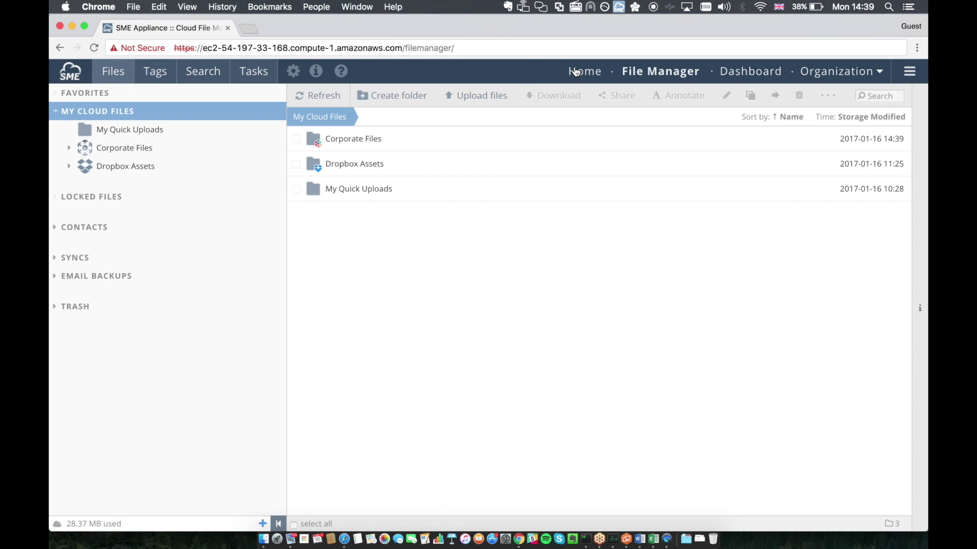
Step: Open Corporate Files and then its corporatefileshare bucket folder
{"action": "double_click", "coordinate": [435, 137]}
{"action": "left_click", "coordinate": [440, 138]}
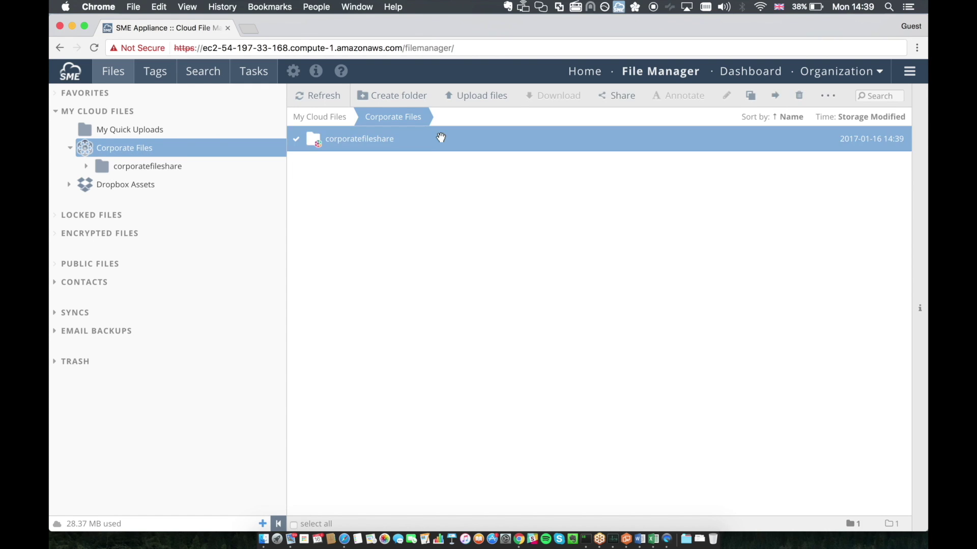
{"action": "double_click", "coordinate": [441, 138]}
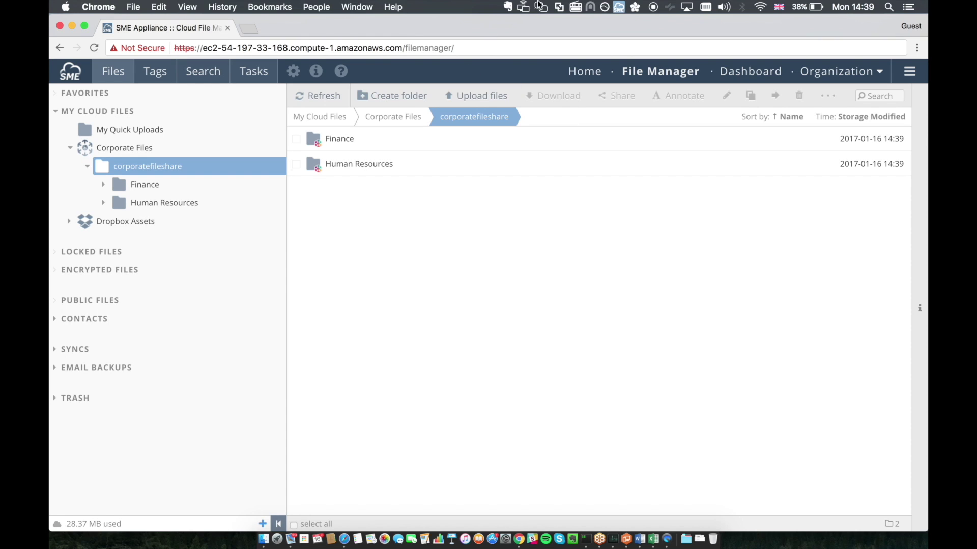
Step: Drag the local Marketing folder from Finder into the corporatefileshare file list in Chrome
{"action": "key", "text": "super+Tab"}
{"action": "left_click_drag", "start_coordinate": [455, 232], "coordinate": [462, 231]}
{"action": "left_click", "coordinate": [411, 279]}
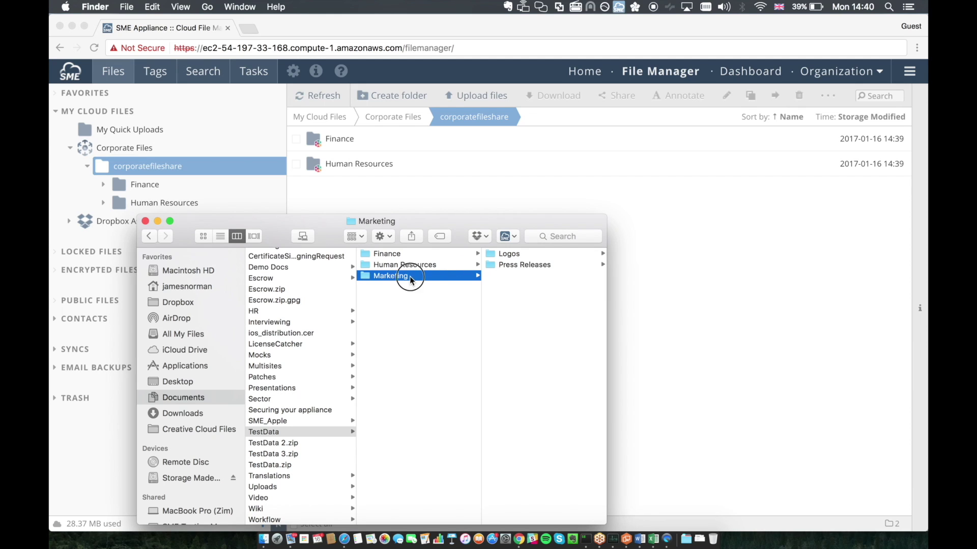
{"action": "left_click_drag", "start_coordinate": [411, 279], "coordinate": [475, 197]}
{"action": "left_click", "coordinate": [733, 263]}
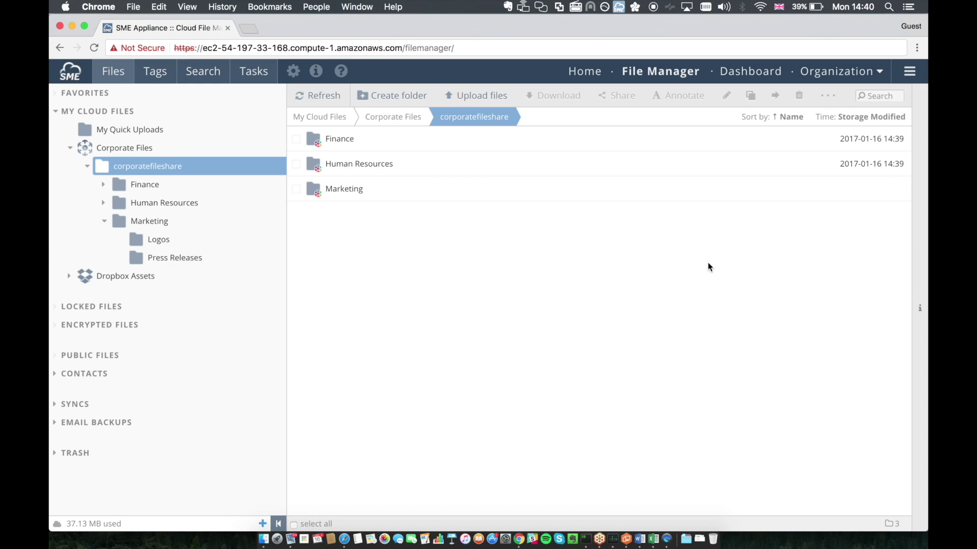
Step: Convert the Finance folder into a shared team folder
{"action": "left_click", "coordinate": [412, 141]}
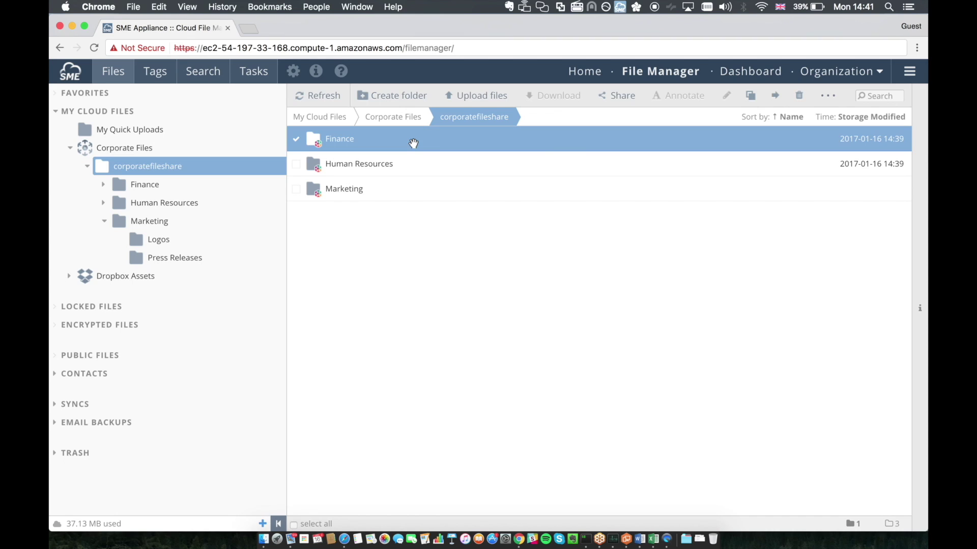
{"action": "right_click", "coordinate": [413, 144]}
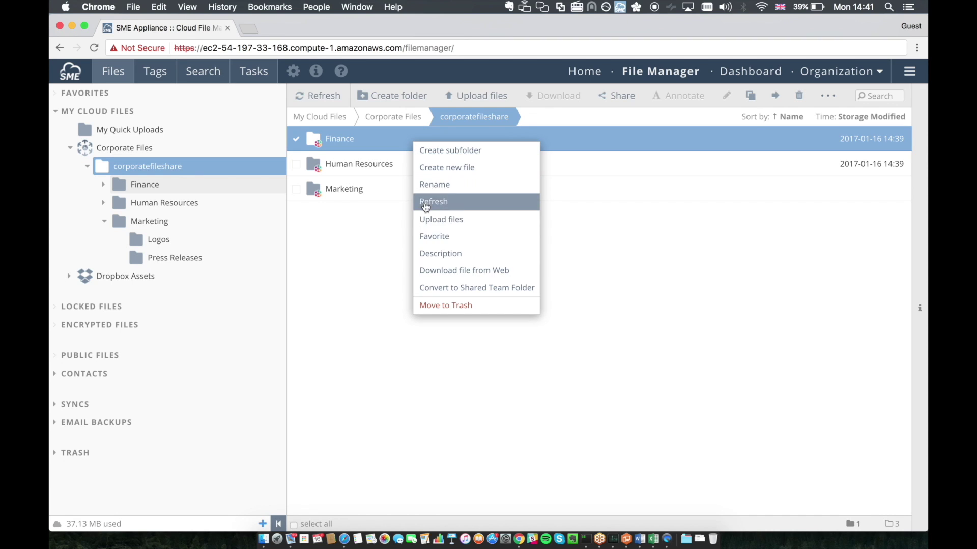
{"action": "left_click", "coordinate": [440, 288]}
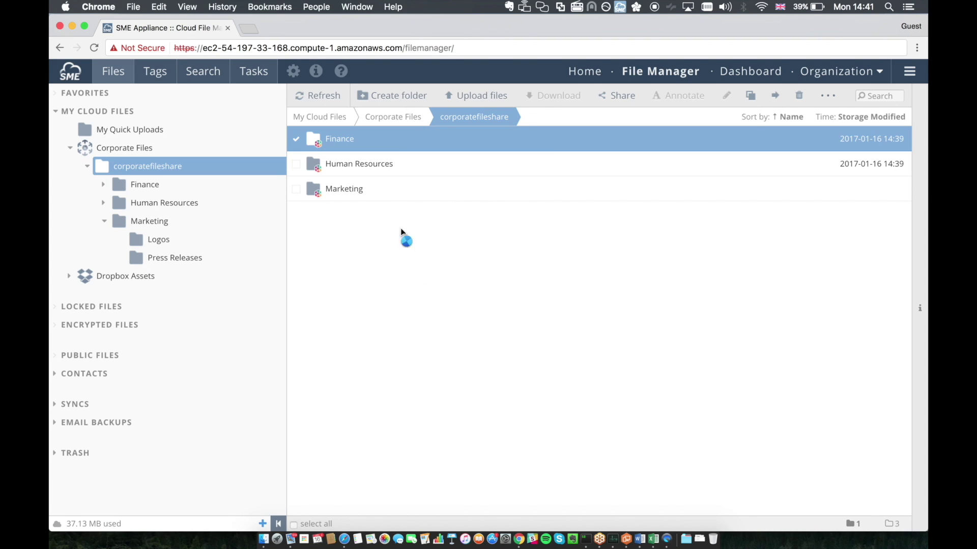
Step: Grant the Finance group Read/Download + Write/Upload permission on the Finance folder
{"action": "right_click", "coordinate": [357, 146]}
{"action": "left_click", "coordinate": [377, 291]}
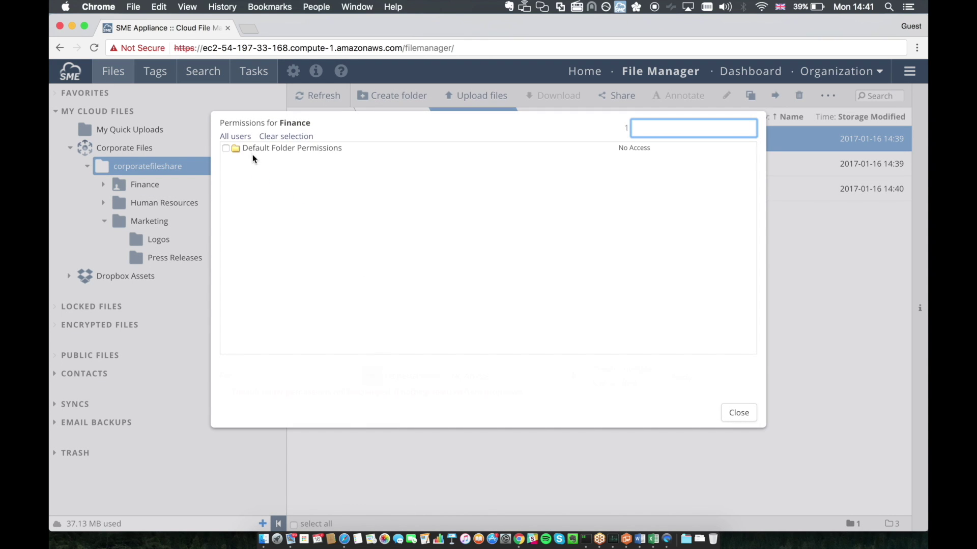
{"action": "left_click", "coordinate": [280, 375]}
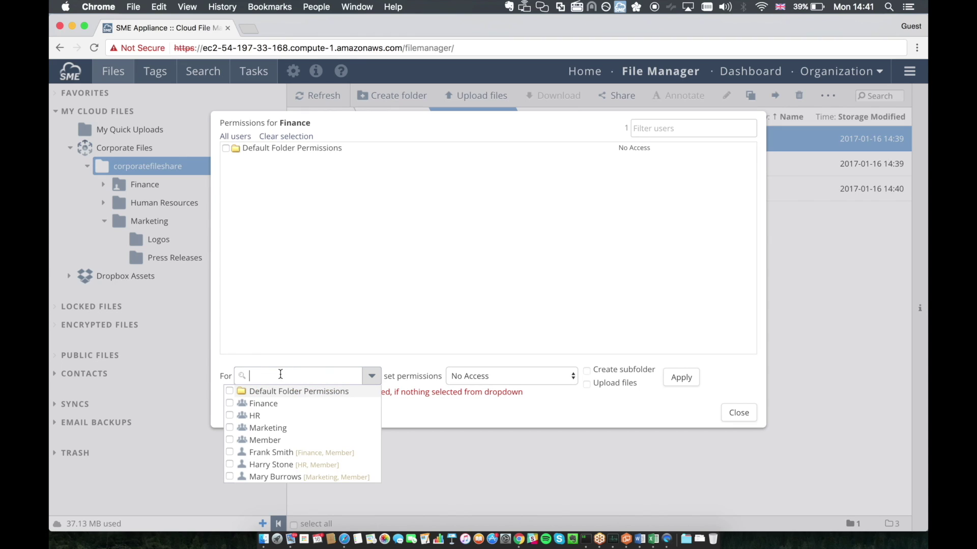
{"action": "left_click", "coordinate": [277, 405]}
{"action": "left_click", "coordinate": [555, 381]}
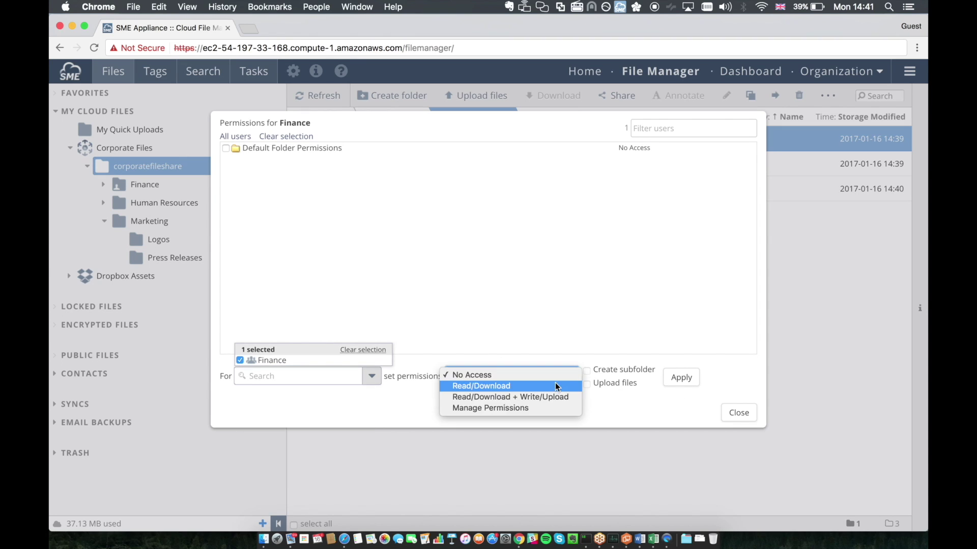
{"action": "left_click", "coordinate": [554, 396]}
{"action": "left_click", "coordinate": [682, 379]}
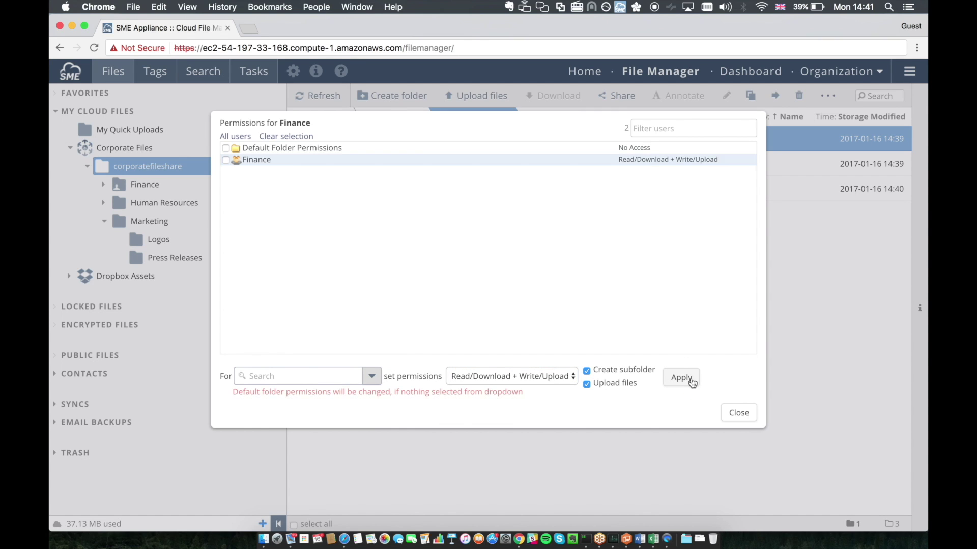
{"action": "left_click", "coordinate": [737, 412]}
Step: Convert the Human Resources folder into a shared team folder
{"action": "left_click", "coordinate": [419, 171]}
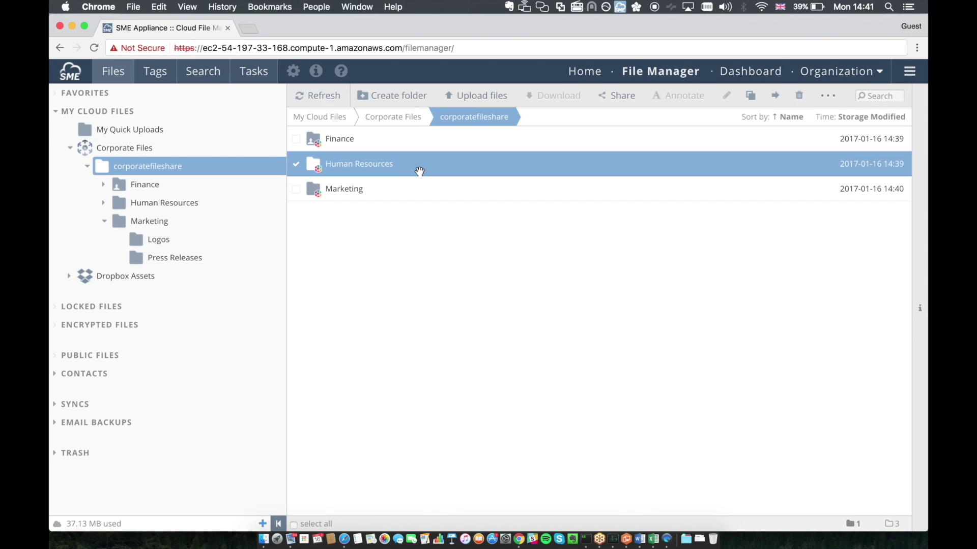
{"action": "right_click", "coordinate": [419, 171]}
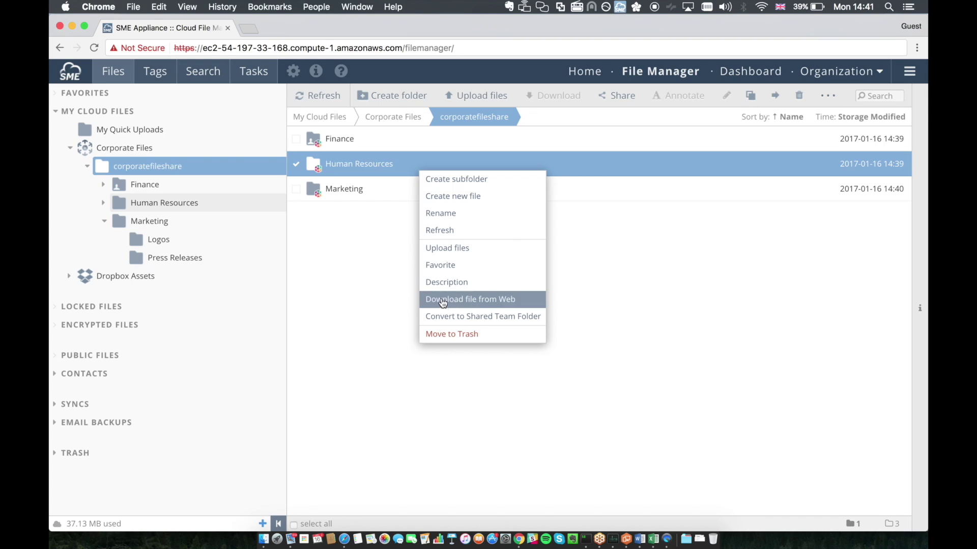
{"action": "left_click", "coordinate": [450, 317]}
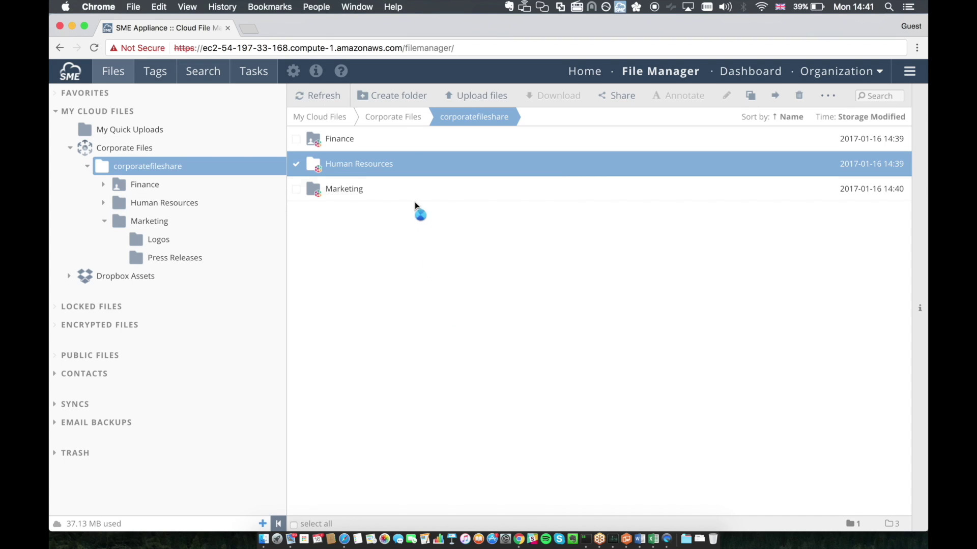
Step: Grant the HR group Read/Download + Write/Upload permission on Human Resources
{"action": "right_click", "coordinate": [392, 170]}
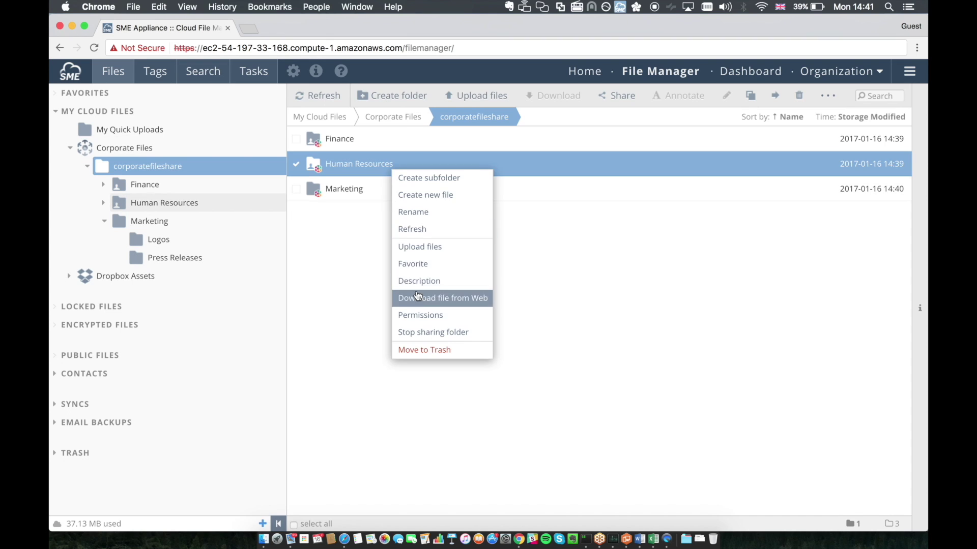
{"action": "left_click", "coordinate": [412, 314]}
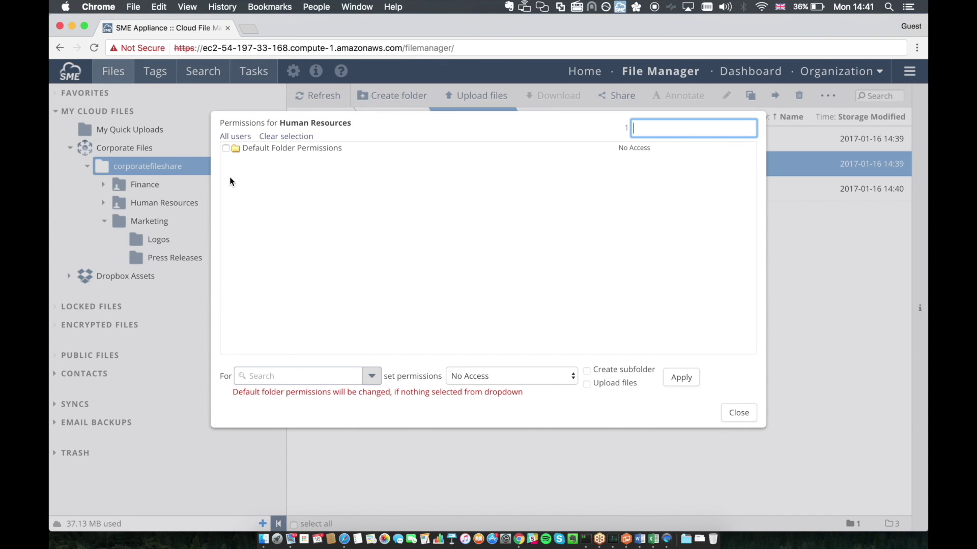
{"action": "left_click", "coordinate": [278, 375]}
{"action": "left_click", "coordinate": [270, 416]}
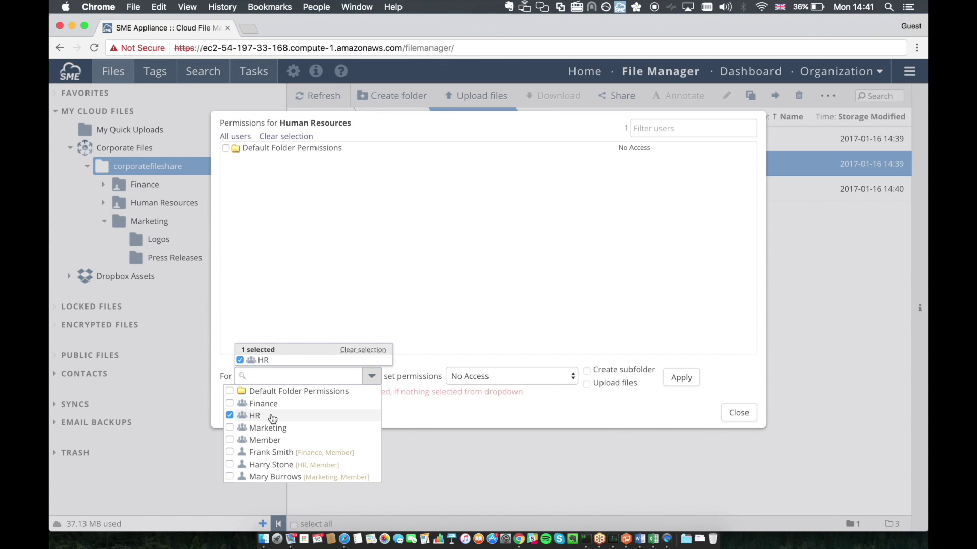
{"action": "left_click", "coordinate": [559, 377]}
{"action": "left_click", "coordinate": [556, 396]}
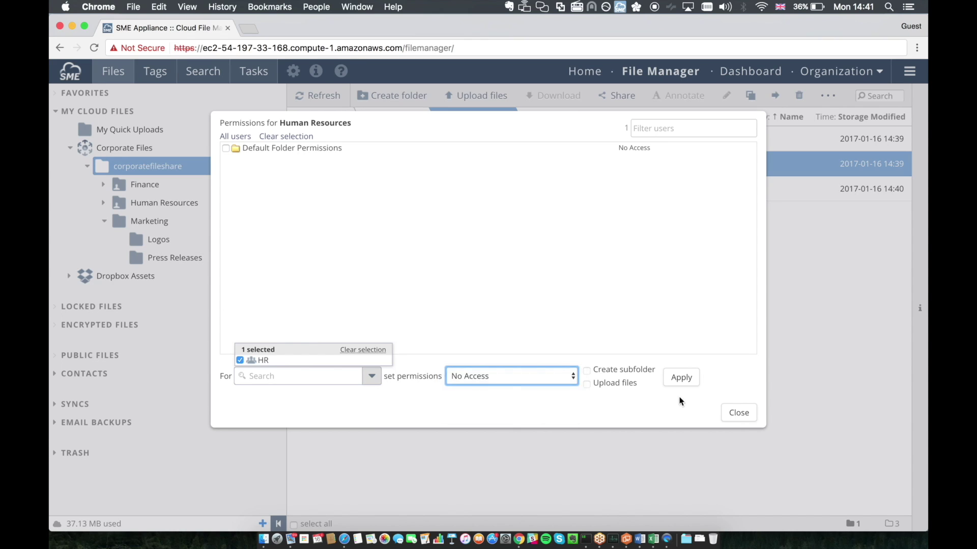
{"action": "left_click", "coordinate": [681, 379]}
{"action": "left_click", "coordinate": [724, 410]}
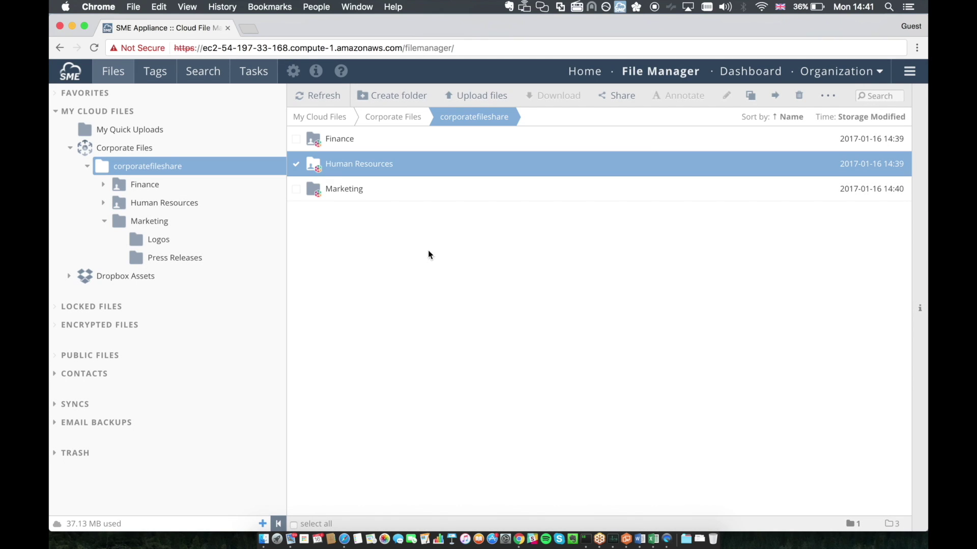
Step: Convert the Marketing folder into a shared team folder
{"action": "left_click", "coordinate": [401, 197]}
{"action": "right_click", "coordinate": [401, 197]}
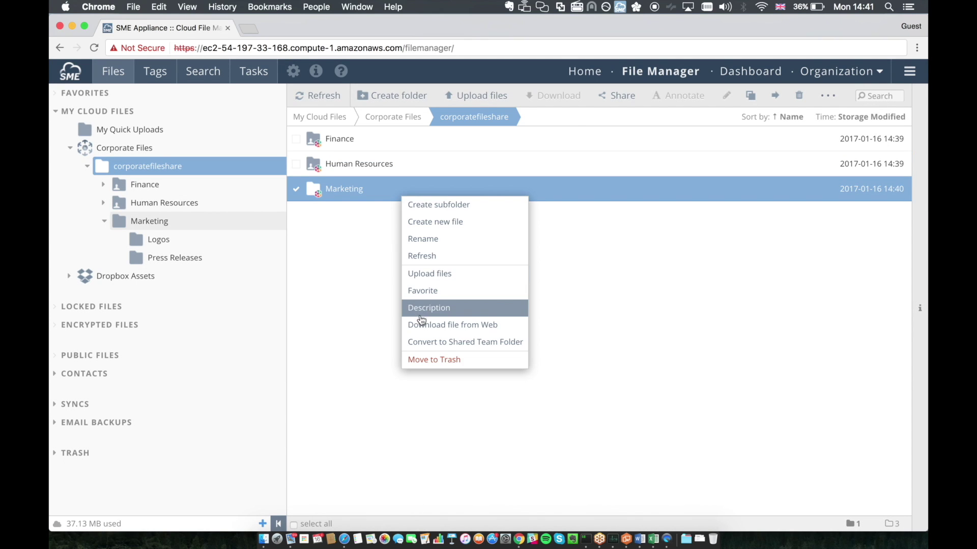
{"action": "left_click", "coordinate": [421, 334]}
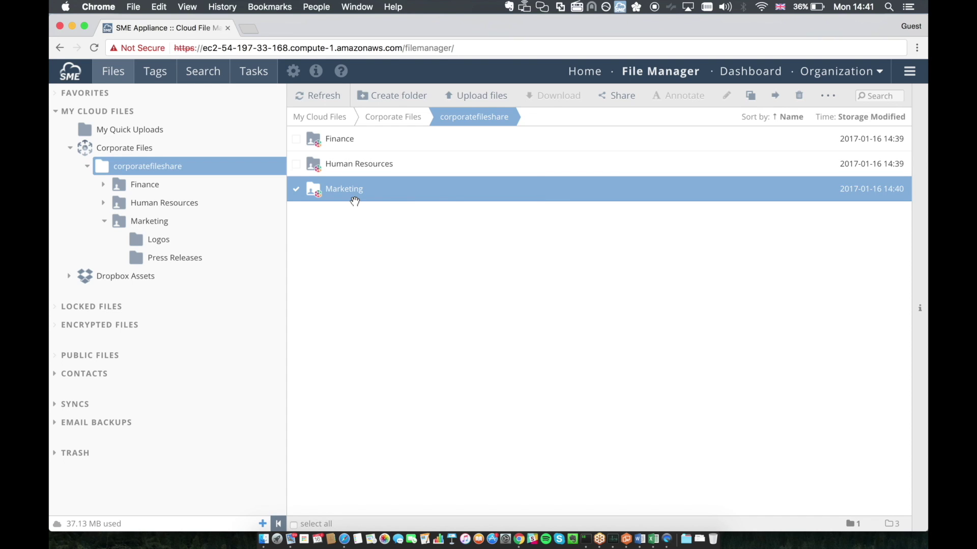
Step: Grant the Marketing group Read/Download + Write/Upload permission on the Marketing folder
{"action": "right_click", "coordinate": [355, 198]}
{"action": "left_click", "coordinate": [382, 347]}
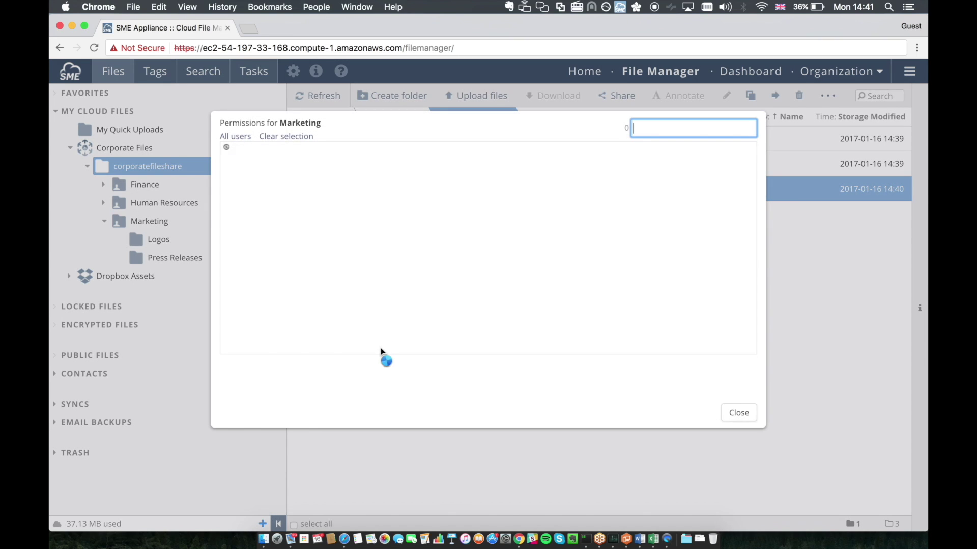
{"action": "left_click", "coordinate": [310, 376]}
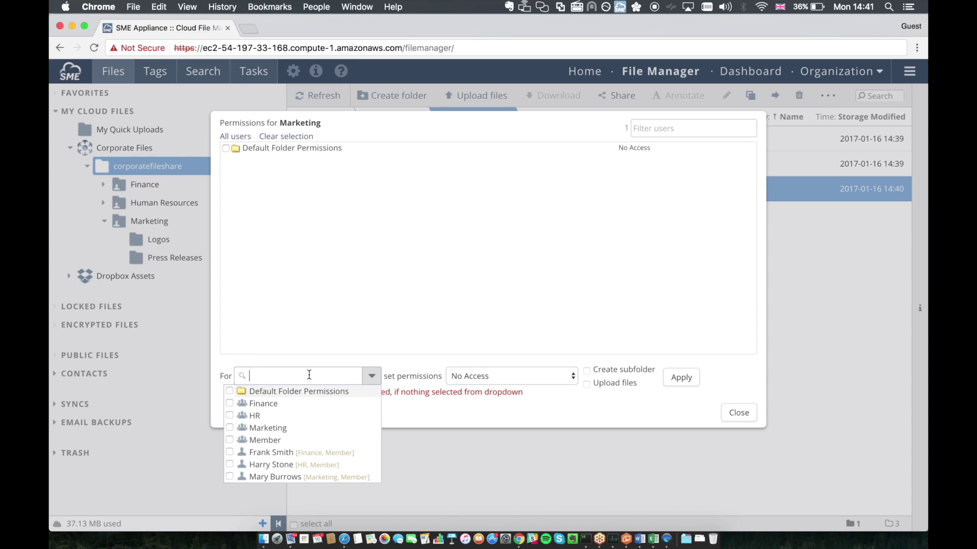
{"action": "type", "text": "Mark"}
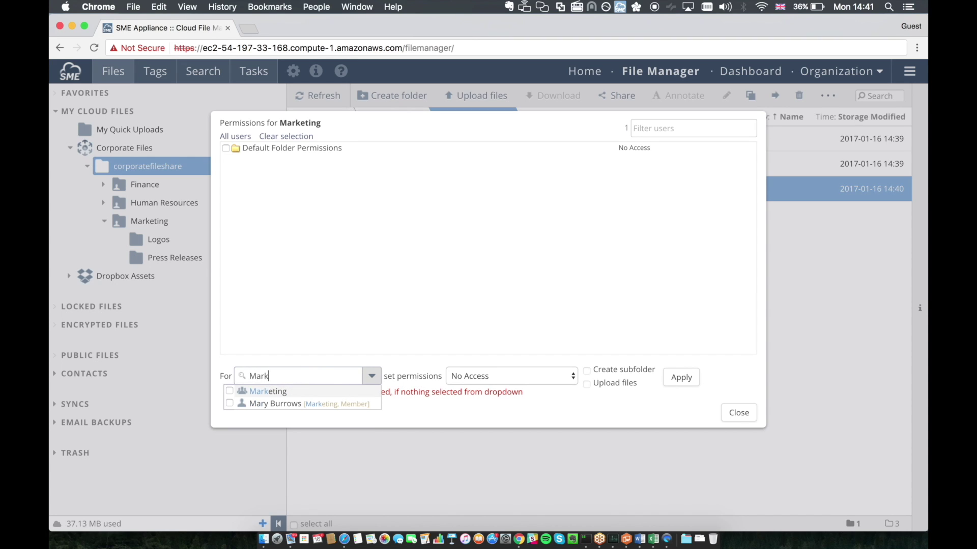
{"action": "key", "text": "Return"}
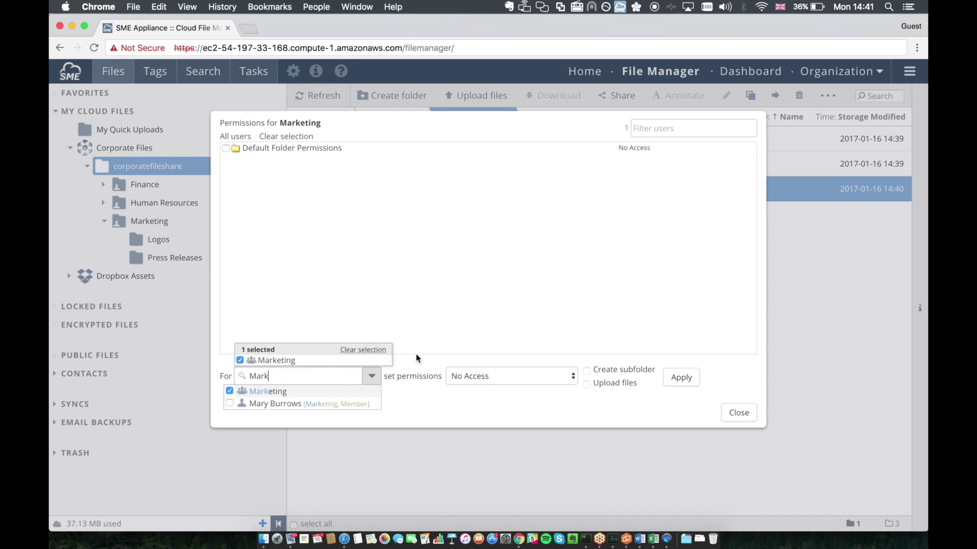
{"action": "left_click", "coordinate": [538, 376]}
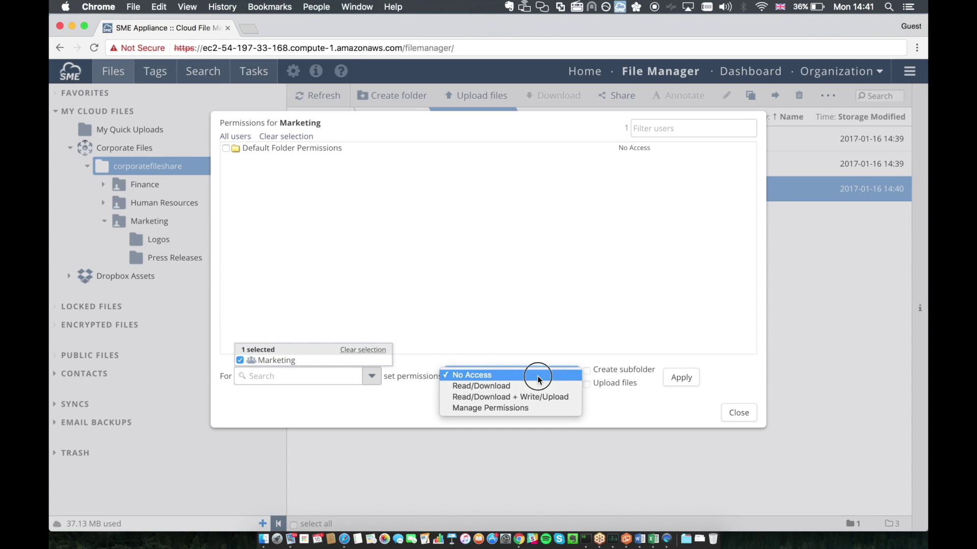
{"action": "key", "text": "Down"}
{"action": "key", "text": "Down"}
{"action": "key", "text": "Return"}
{"action": "left_click", "coordinate": [681, 377]}
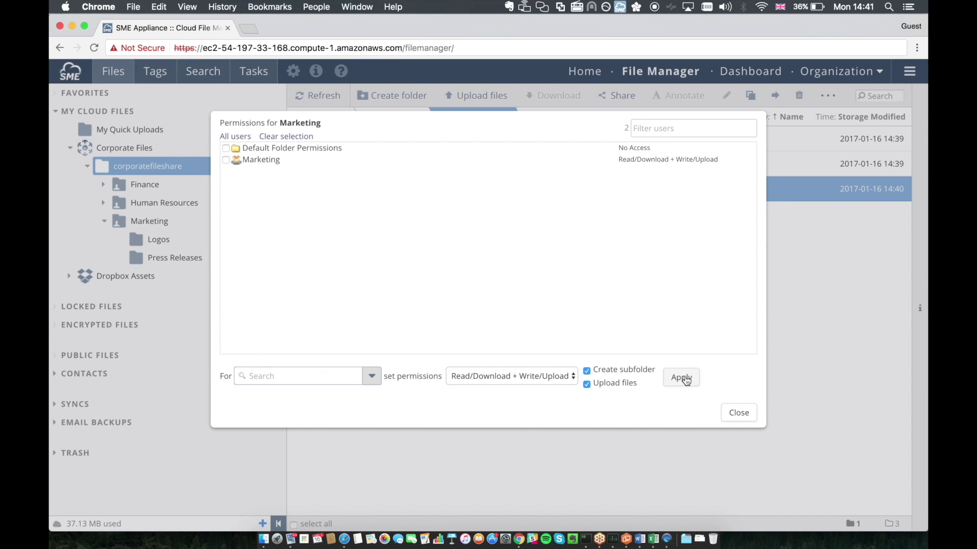
{"action": "left_click", "coordinate": [737, 412]}
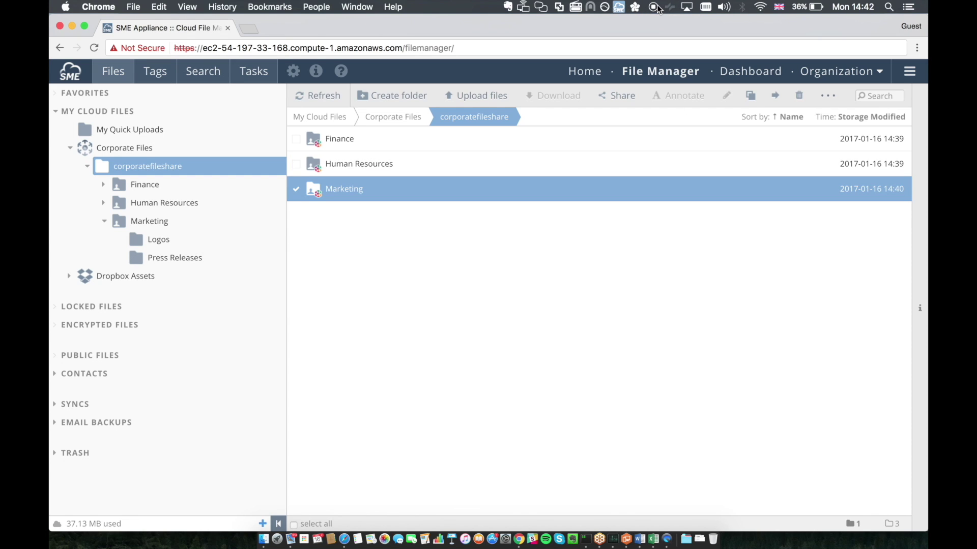
{"action": "left_click", "coordinate": [876, 74]}
Step: Open the organization's Users list to view the four staff and their roles
{"action": "left_click", "coordinate": [864, 98]}
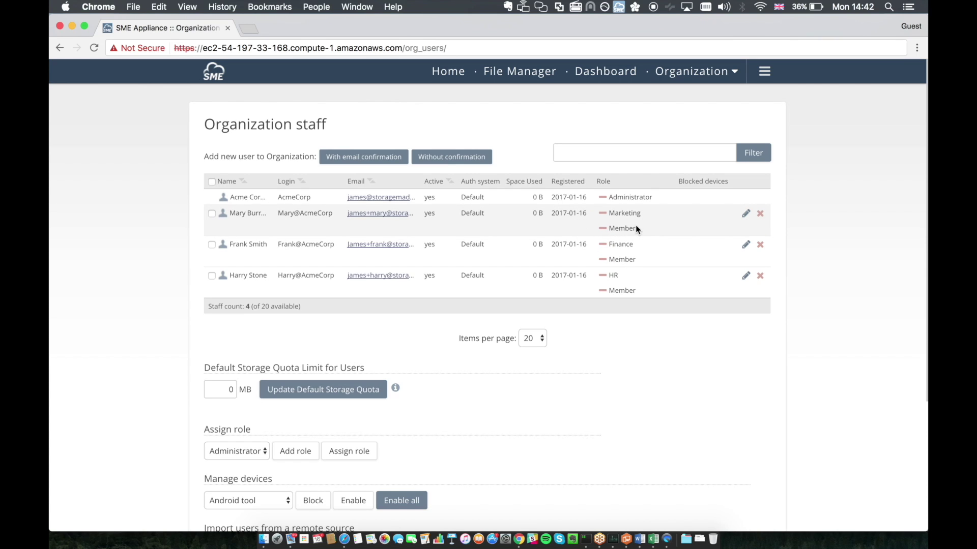
Step: Log out of the administrator account, sign in as the Marketing user, and open the File Manager
{"action": "left_click", "coordinate": [764, 71]}
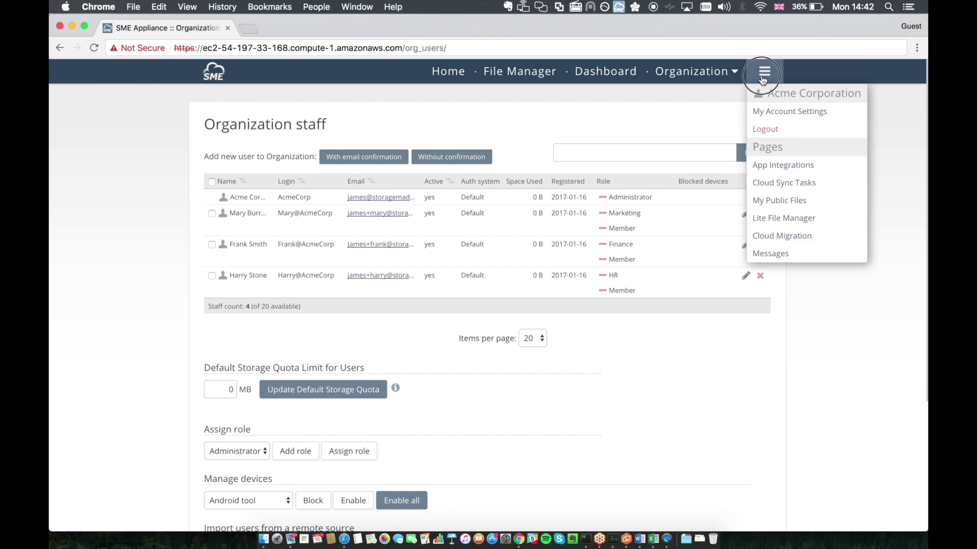
{"action": "left_click", "coordinate": [758, 128]}
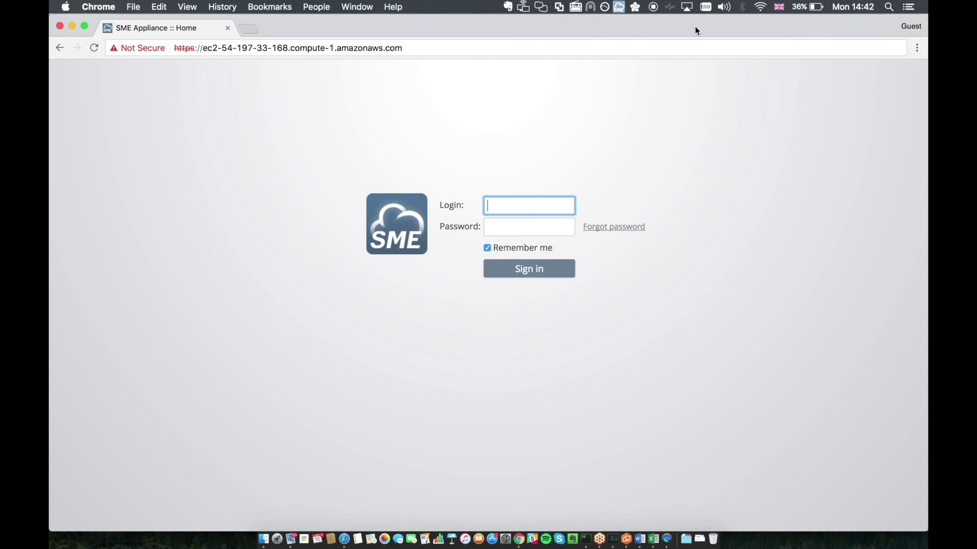
{"action": "left_click", "coordinate": [531, 204]}
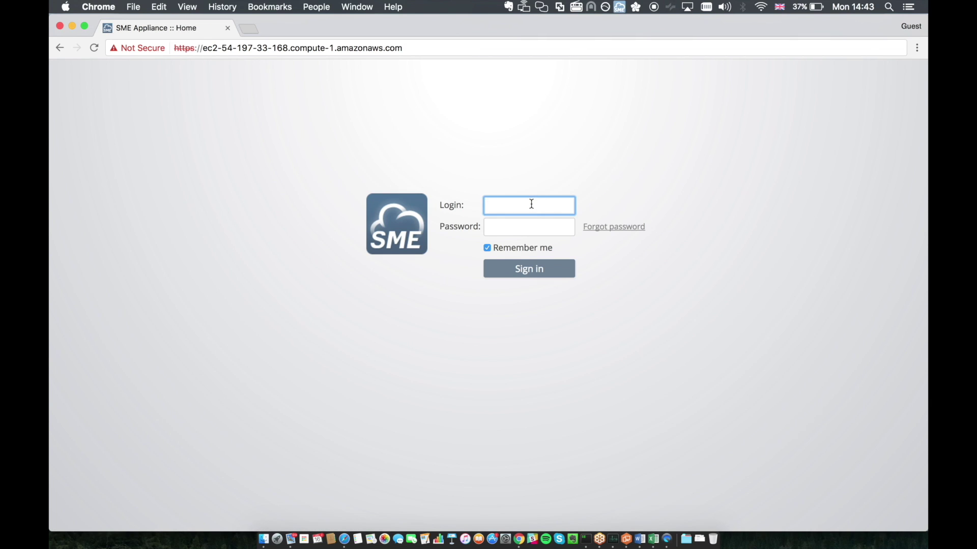
{"action": "key", "text": "super+v"}
{"action": "key", "text": "Tab"}
{"action": "type", "text": "••••••••"}
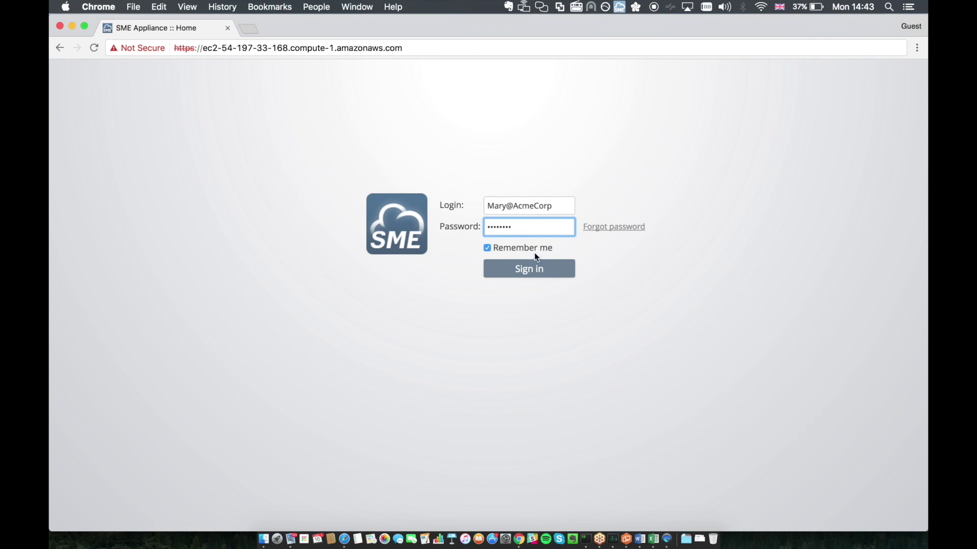
{"action": "left_click", "coordinate": [537, 270]}
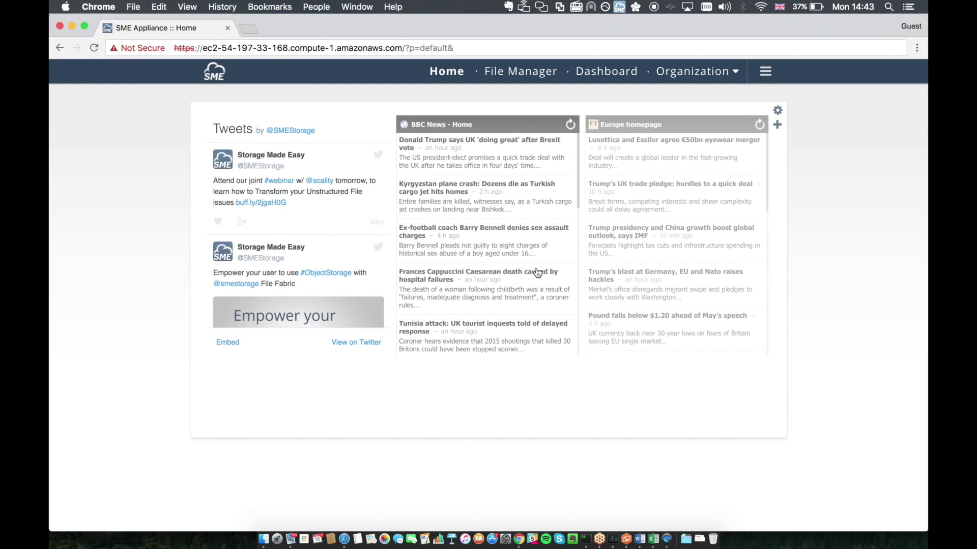
{"action": "scroll", "coordinate": [524, 290], "scroll_direction": "down", "scroll_amount": 2}
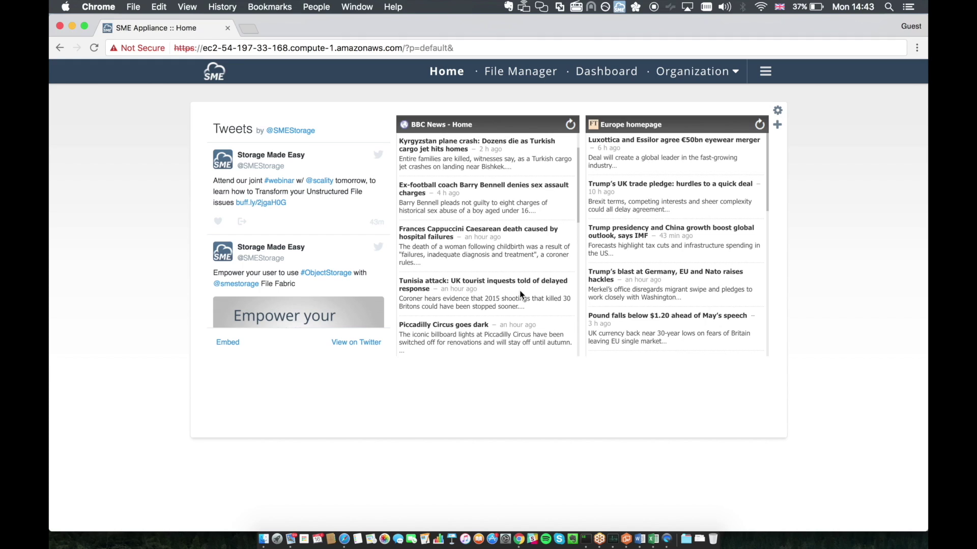
{"action": "left_click", "coordinate": [534, 80]}
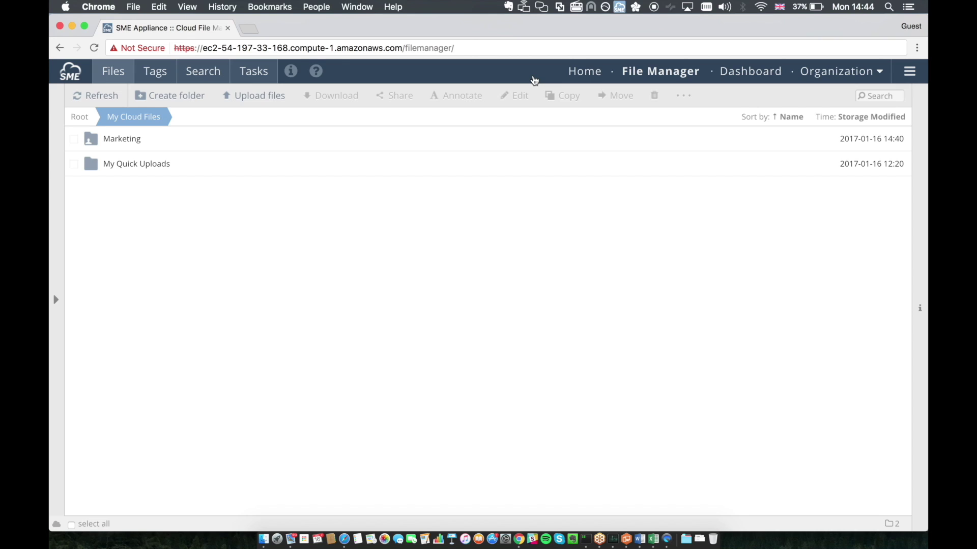
Step: Go to Marketing > Press Releases and show Boostraps.pdf's preview and file details
{"action": "left_click", "coordinate": [54, 188]}
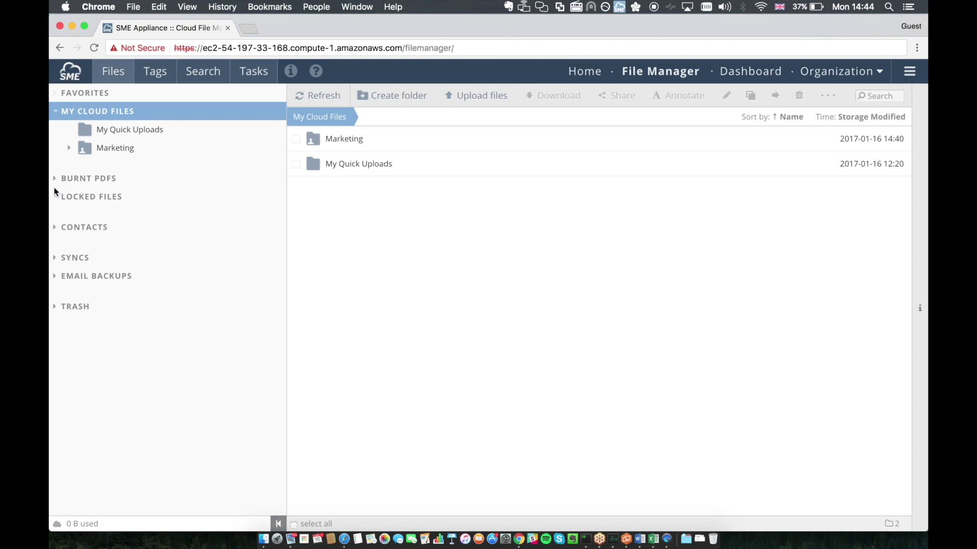
{"action": "left_click", "coordinate": [110, 149]}
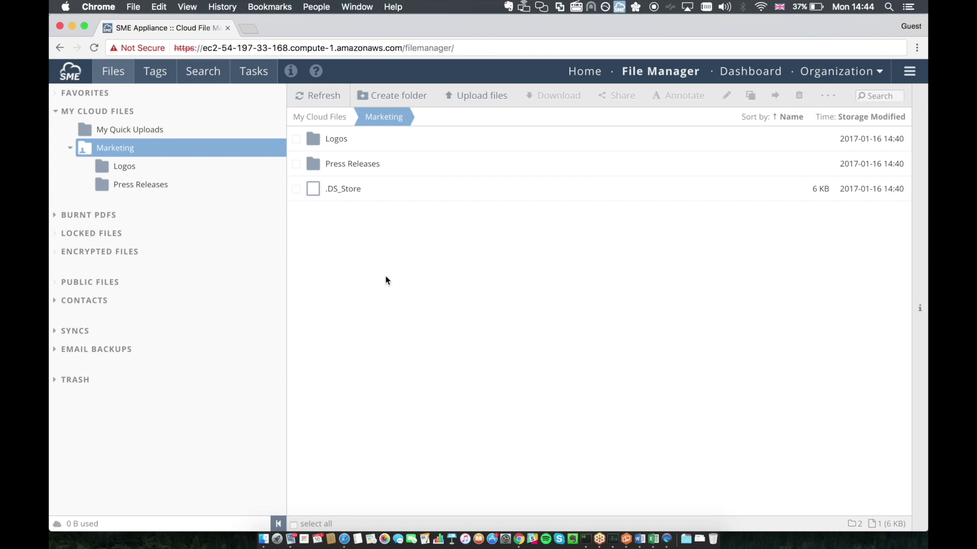
{"action": "double_click", "coordinate": [380, 165]}
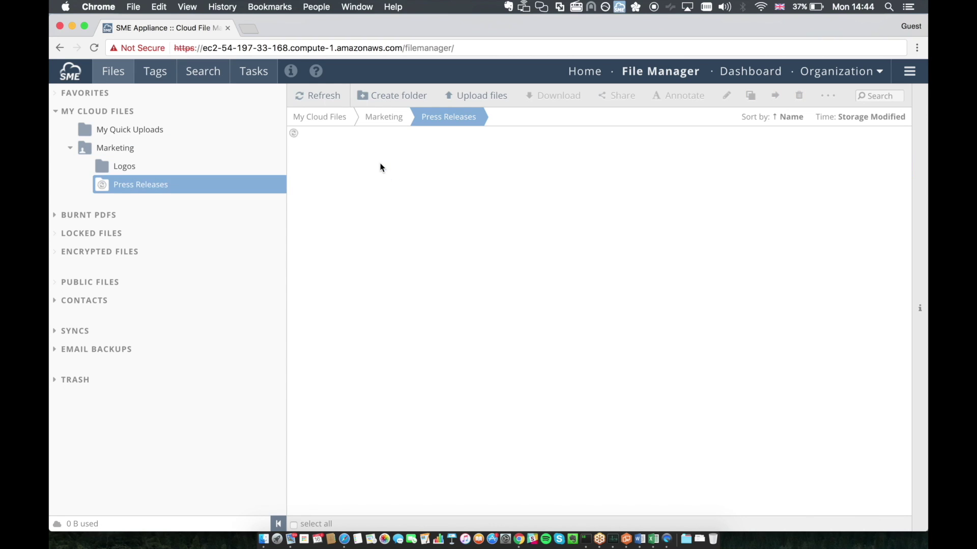
{"action": "left_click", "coordinate": [377, 166]}
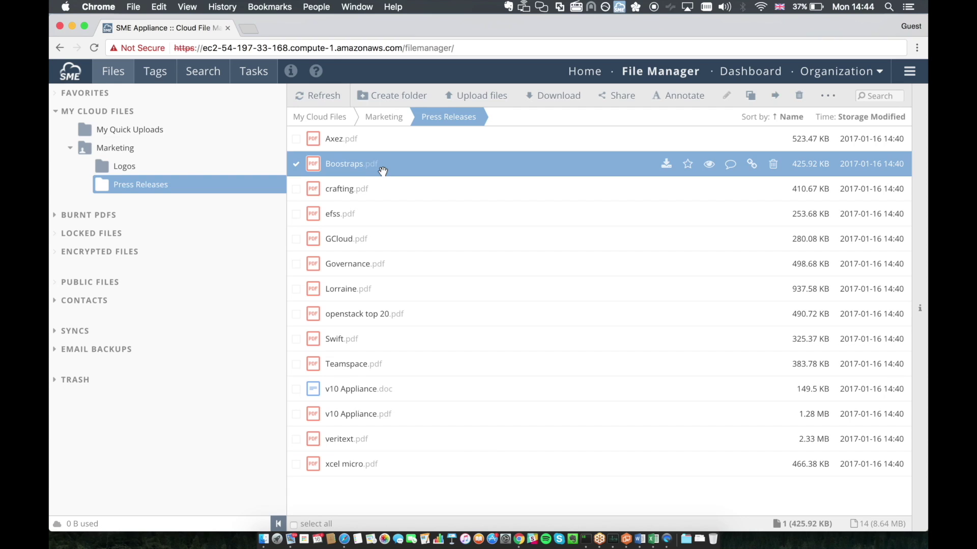
{"action": "left_click", "coordinate": [925, 189]}
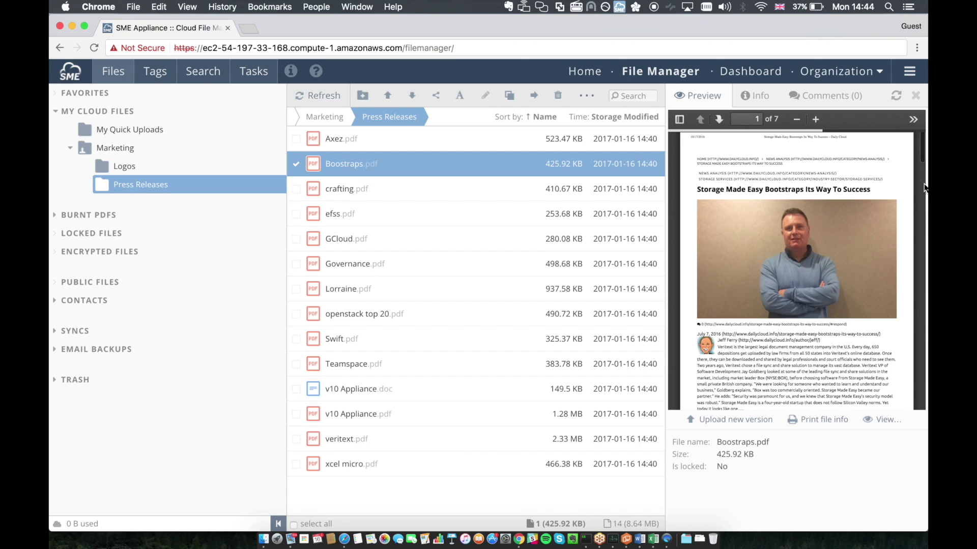
{"action": "scroll", "coordinate": [814, 255], "scroll_direction": "down", "scroll_amount": 15}
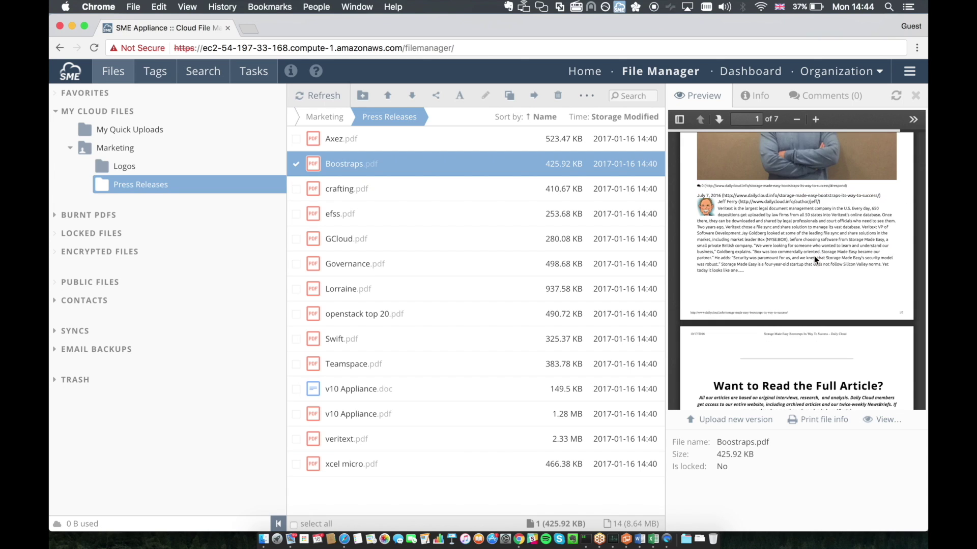
{"action": "mouse_move", "coordinate": [410, 164]}
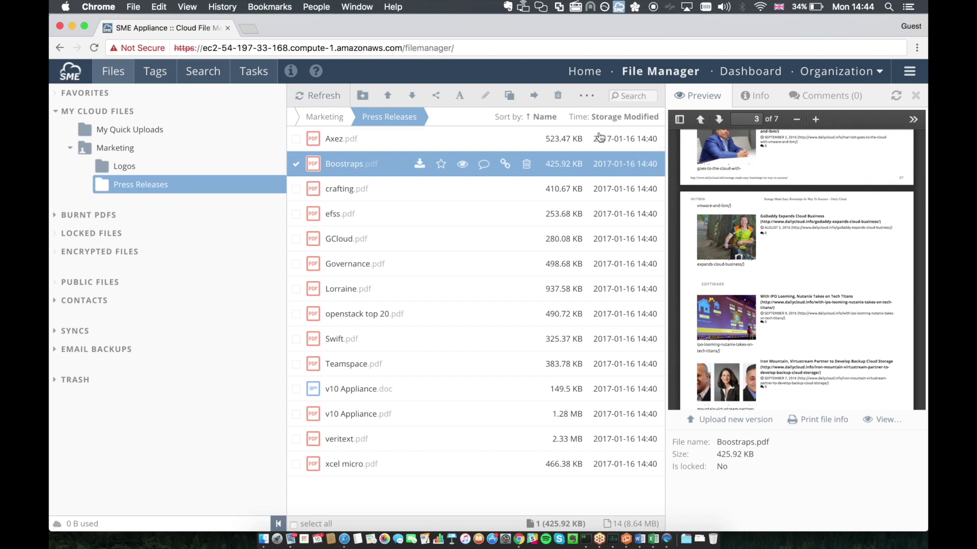
{"action": "left_click", "coordinate": [757, 99]}
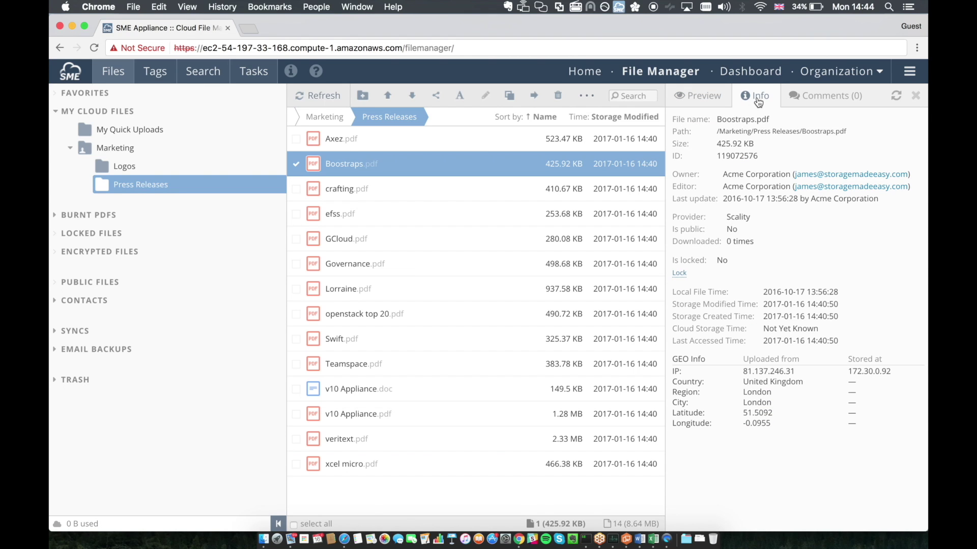
Step: Post the comment 'I like the concept.' on Boostraps.pdf, then open the synced Marketing folder in Finder
{"action": "left_click", "coordinate": [811, 97]}
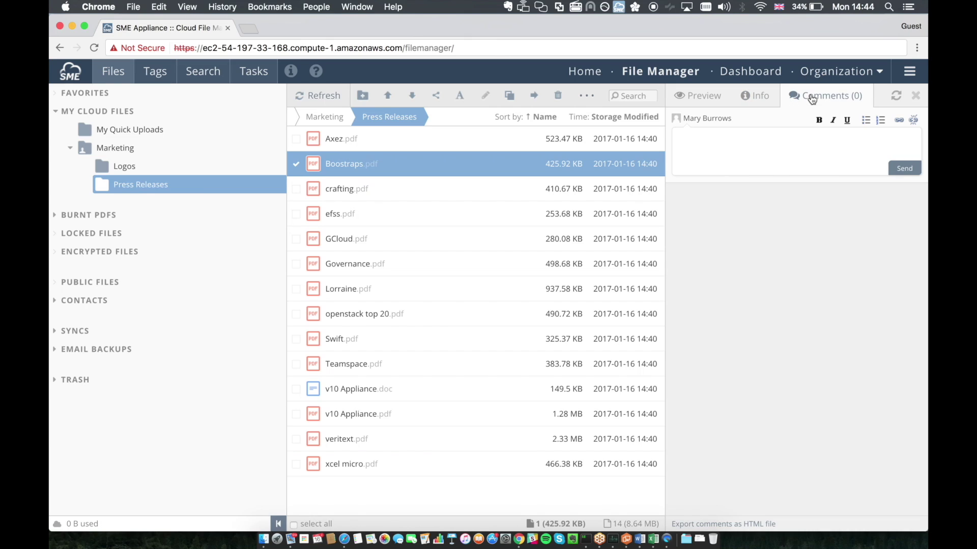
{"action": "type", "text": "I like the concept."}
{"action": "left_click", "coordinate": [902, 170]}
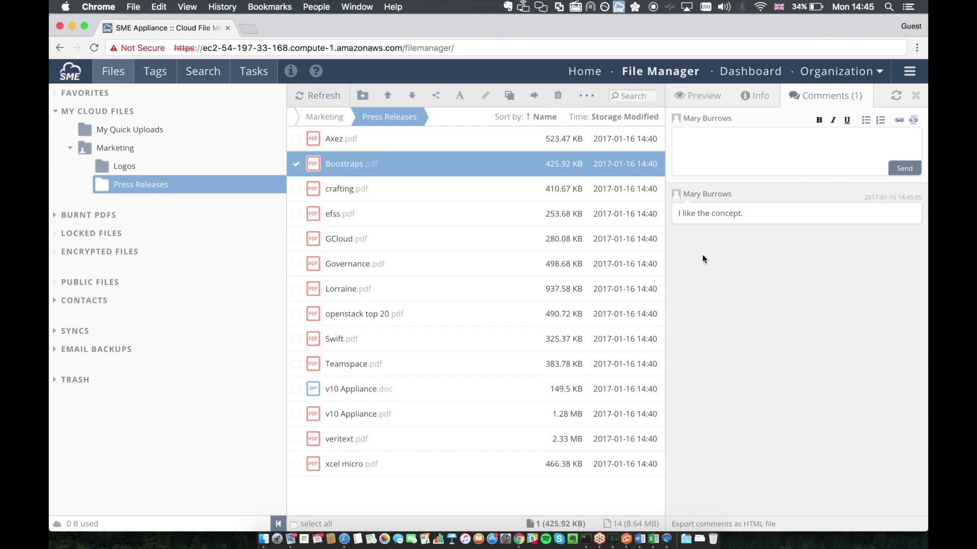
{"action": "left_click", "coordinate": [343, 193]}
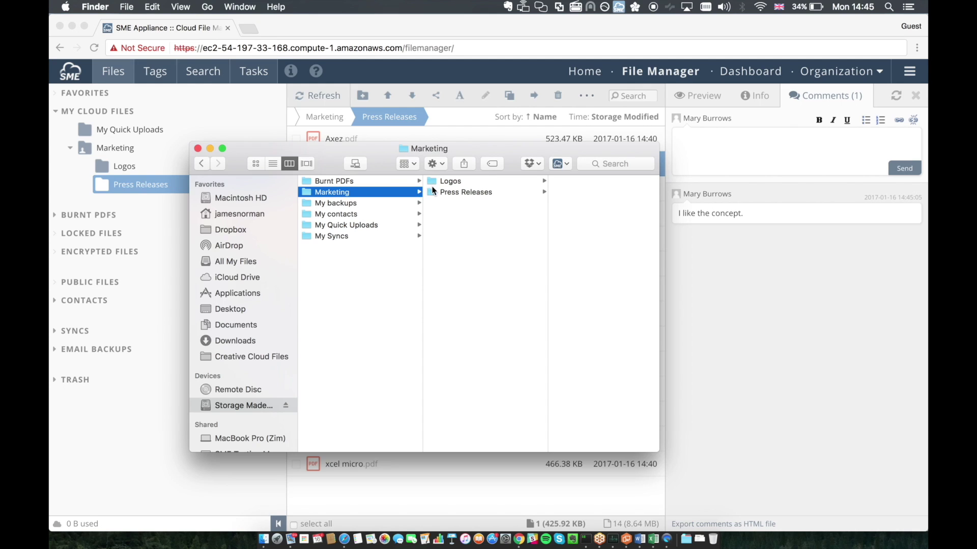
Step: In Finder's Press Releases, page through the Boostraps.pdf preview, then open v10 Appliance.doc in Word
{"action": "left_click", "coordinate": [432, 192]}
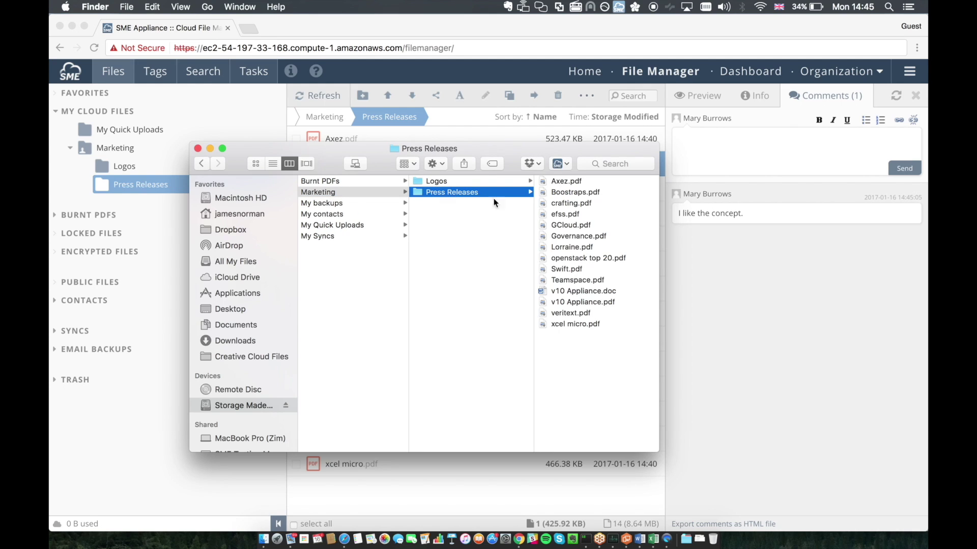
{"action": "left_click", "coordinate": [554, 193]}
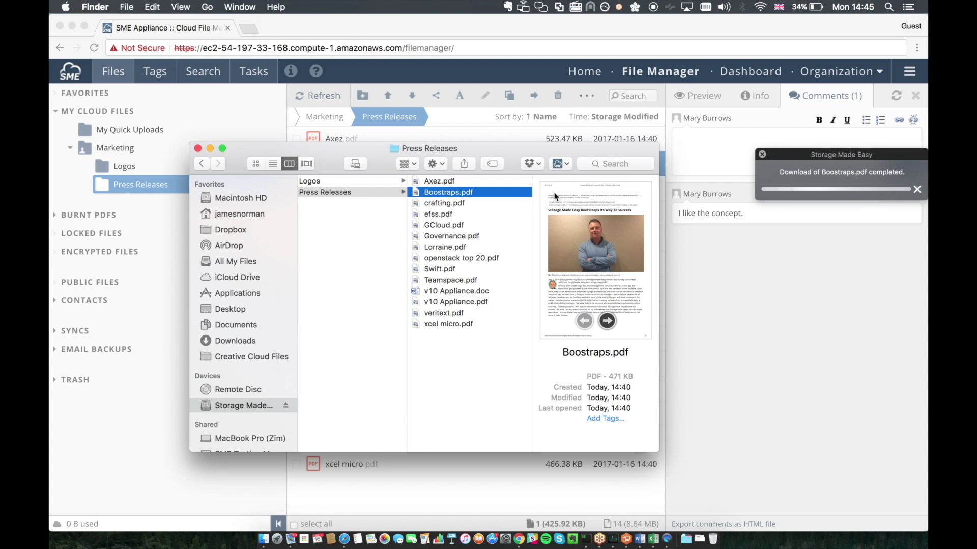
{"action": "left_click", "coordinate": [606, 322]}
{"action": "left_click", "coordinate": [605, 322]}
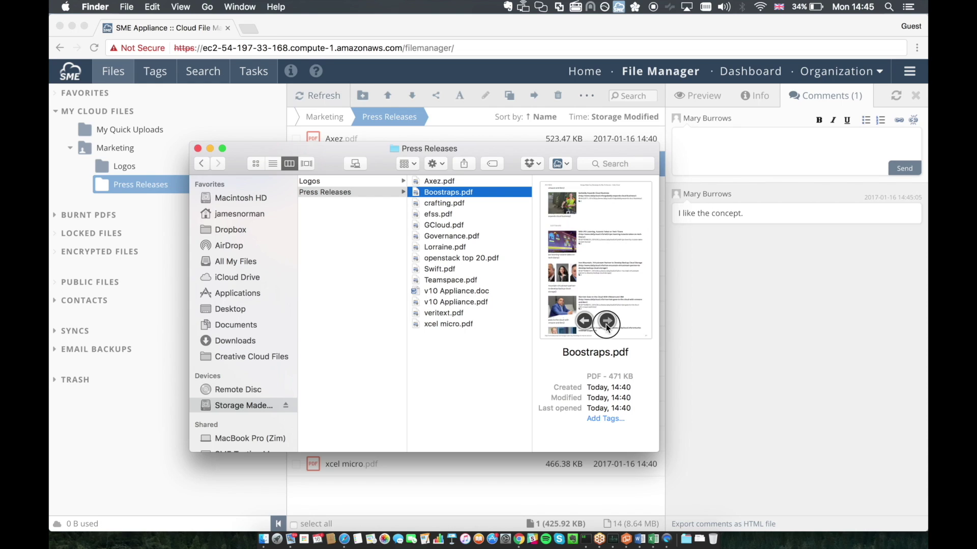
{"action": "left_click", "coordinate": [606, 323]}
{"action": "left_click", "coordinate": [605, 322]}
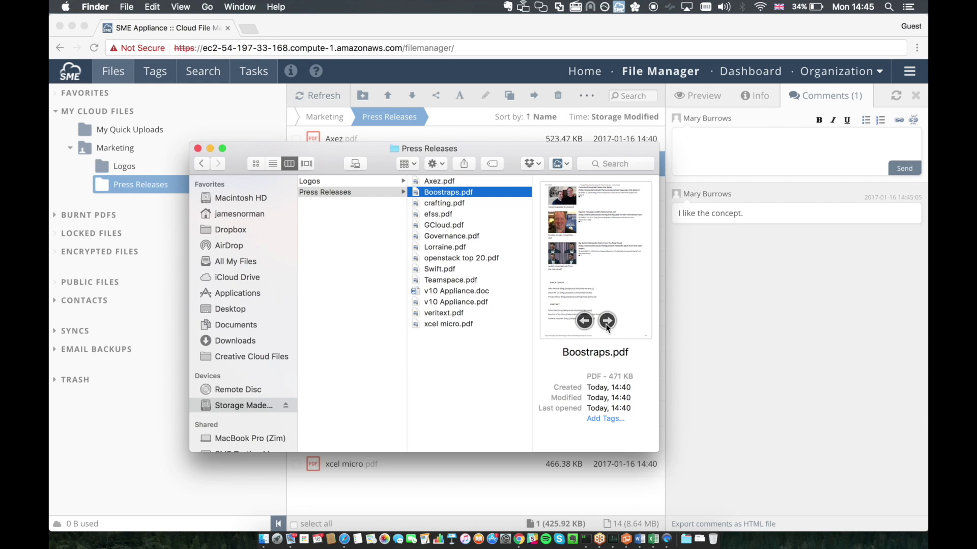
{"action": "left_click", "coordinate": [476, 293]}
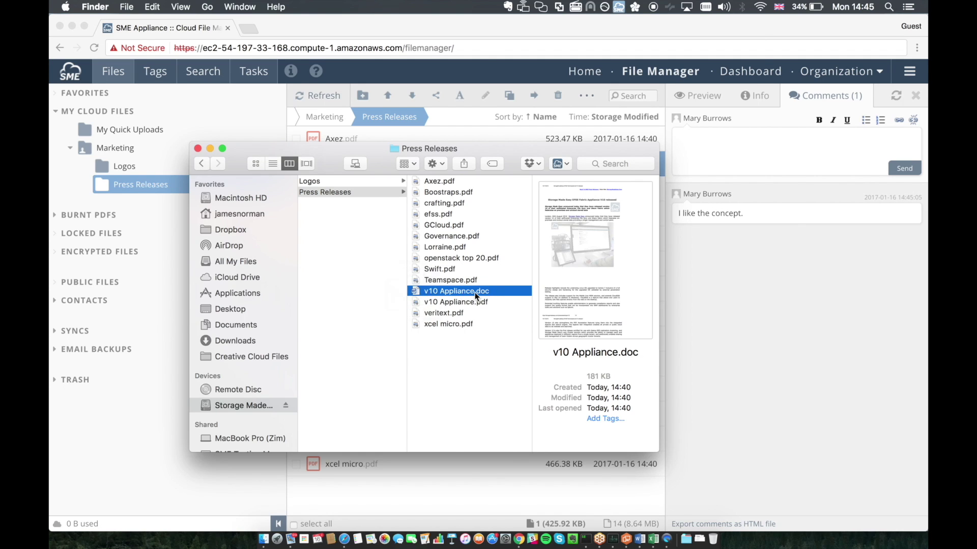
{"action": "double_click", "coordinate": [476, 293]}
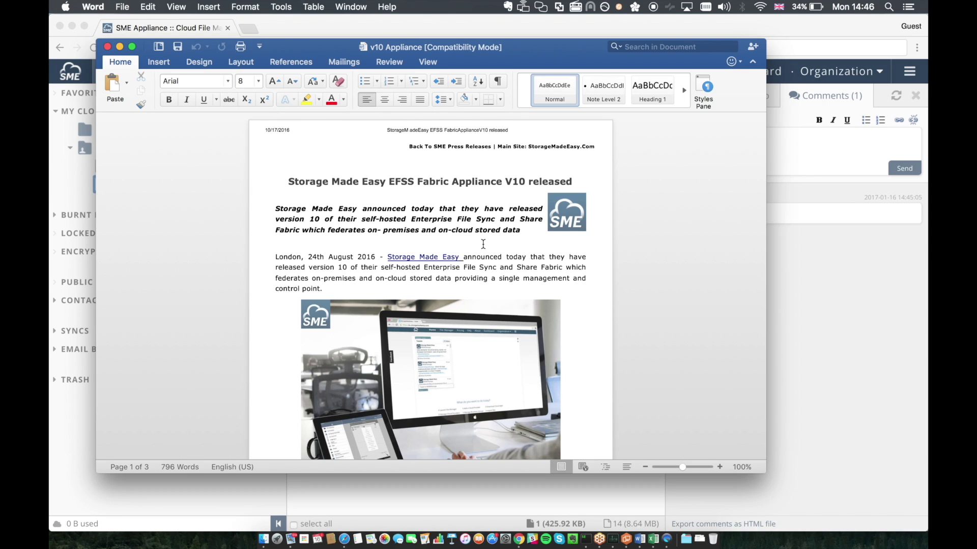
Step: Delete the word 'today' from the London paragraph and close v10 Appliance.doc
{"action": "double_click", "coordinate": [514, 257]}
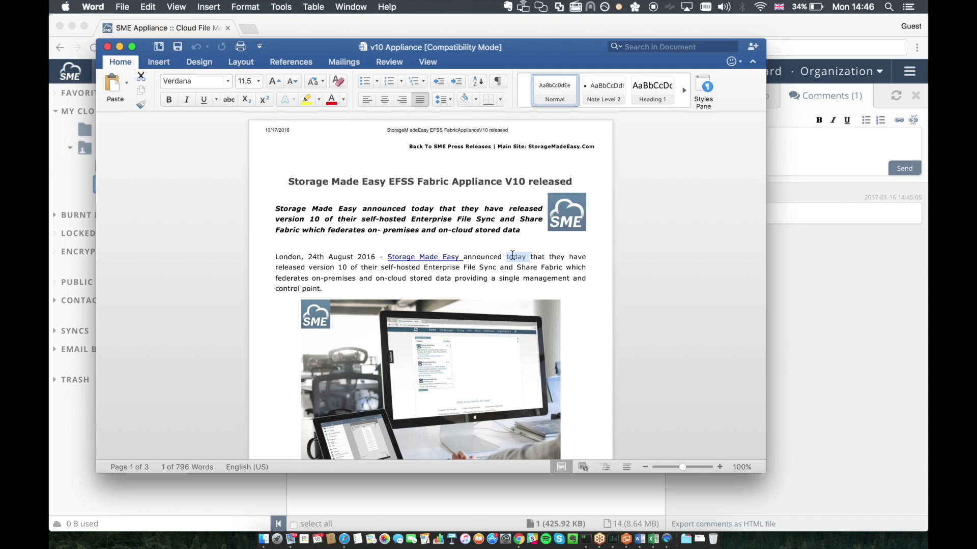
{"action": "key", "text": "Delete"}
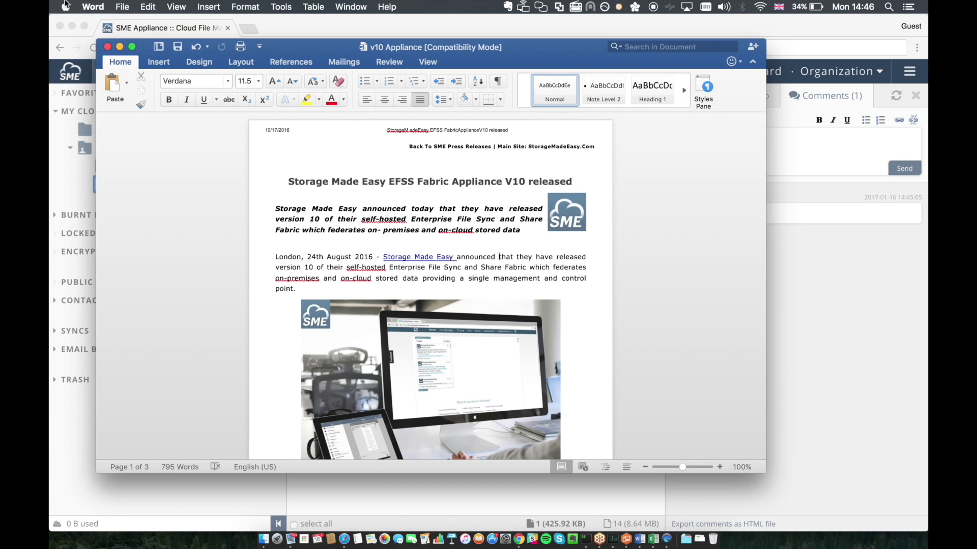
{"action": "left_click", "coordinate": [107, 47]}
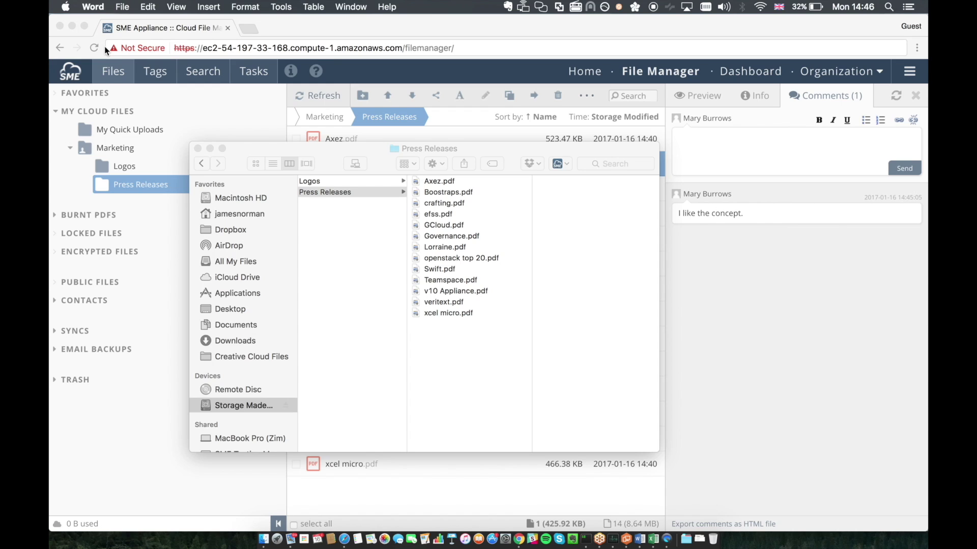
Step: Back in the SME file manager, refresh Press Releases and show v10 Appliance.doc's earlier version
{"action": "left_click", "coordinate": [323, 148]}
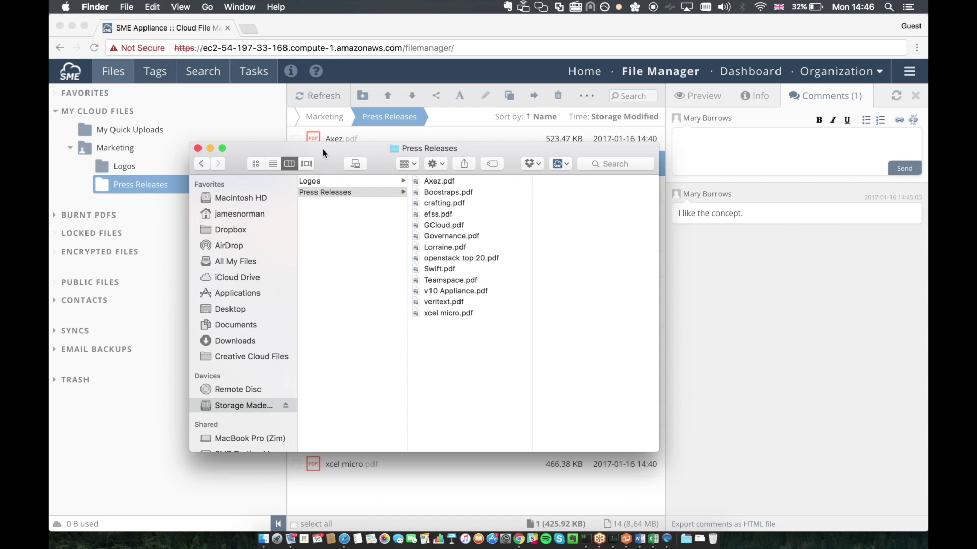
{"action": "left_click", "coordinate": [561, 499]}
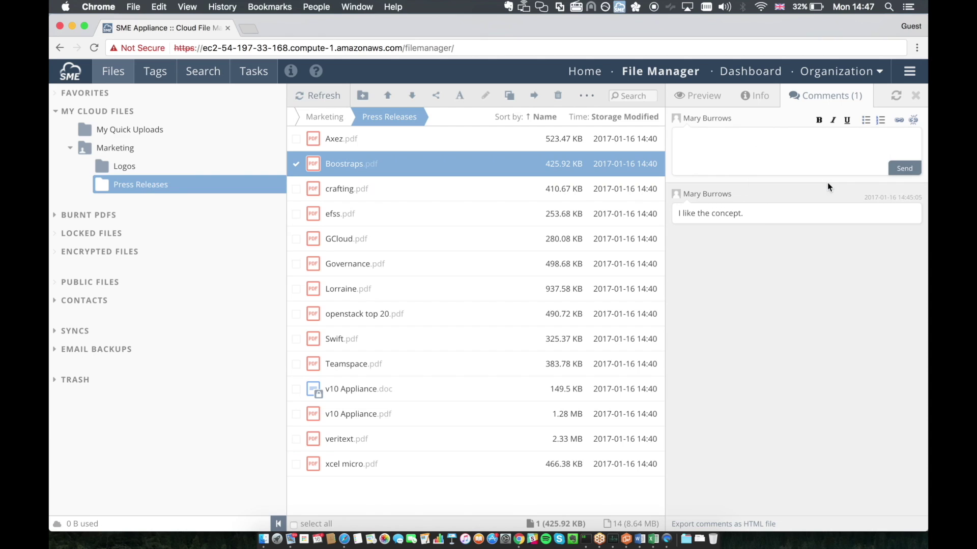
{"action": "left_click", "coordinate": [329, 96]}
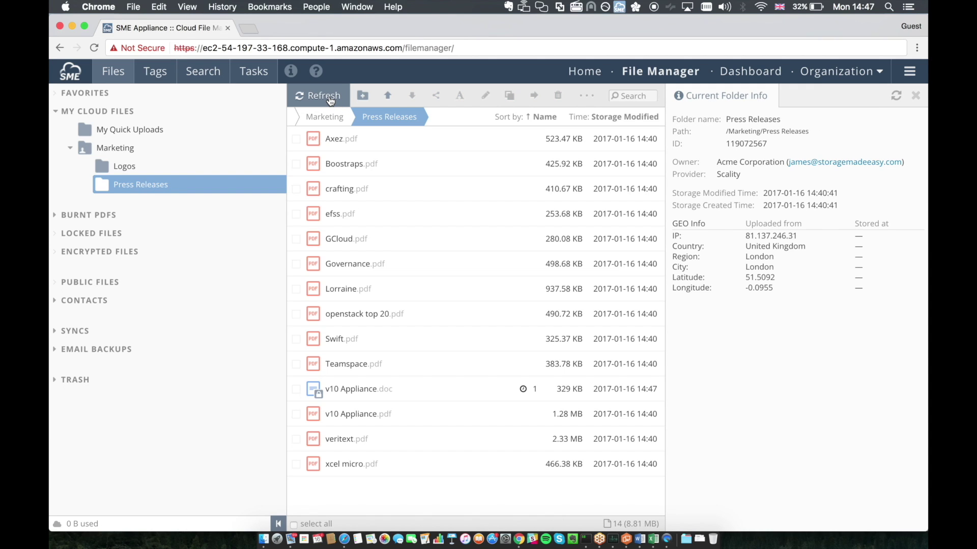
{"action": "left_click", "coordinate": [527, 390]}
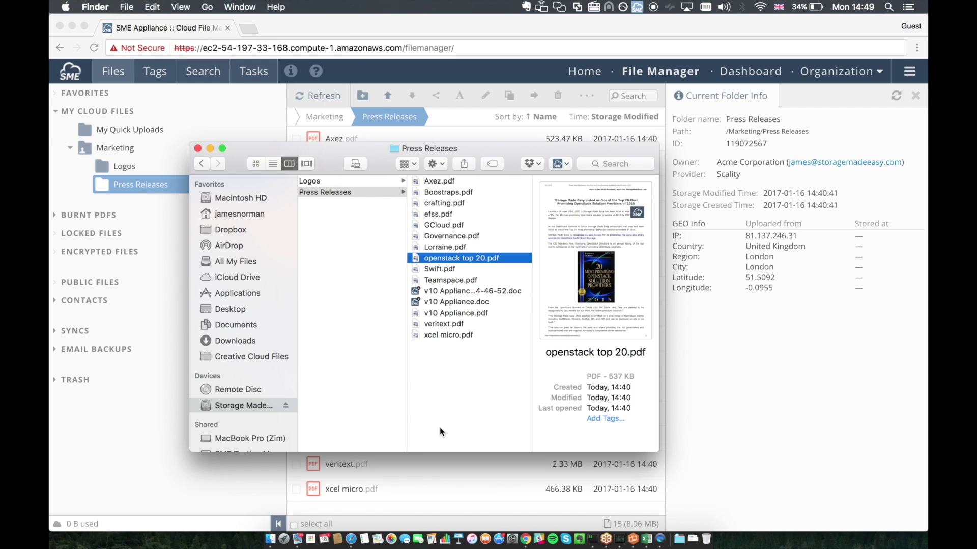
{"action": "left_click", "coordinate": [450, 374]}
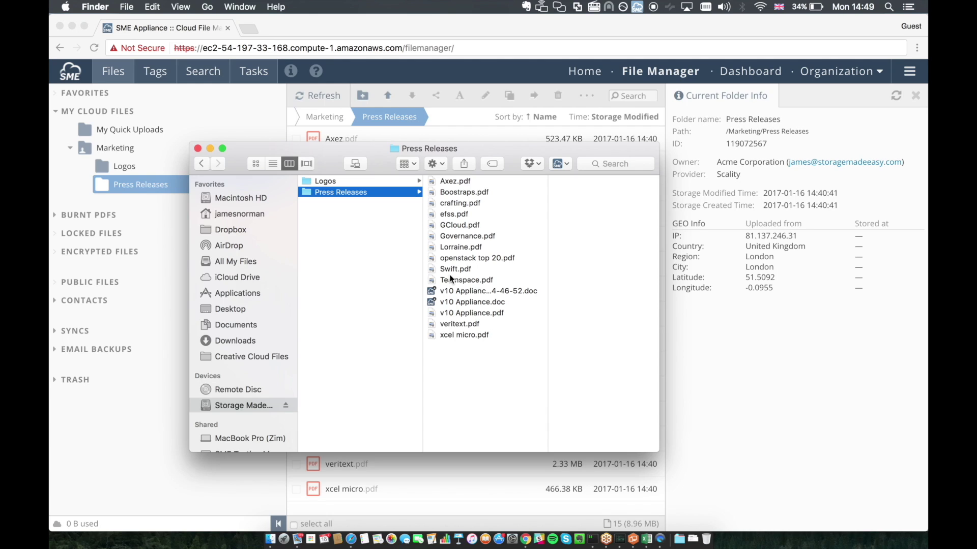
{"action": "left_click", "coordinate": [464, 237]}
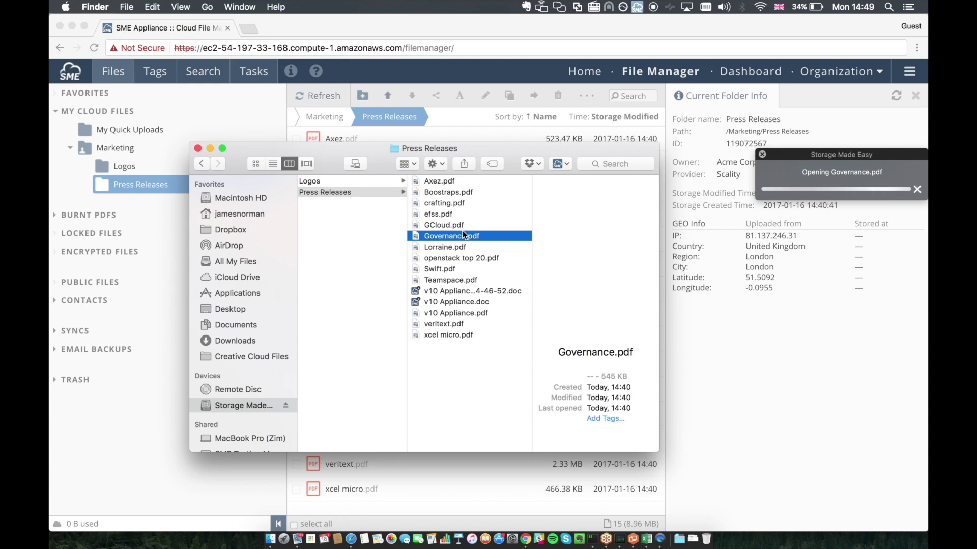
{"action": "double_click", "coordinate": [466, 239]}
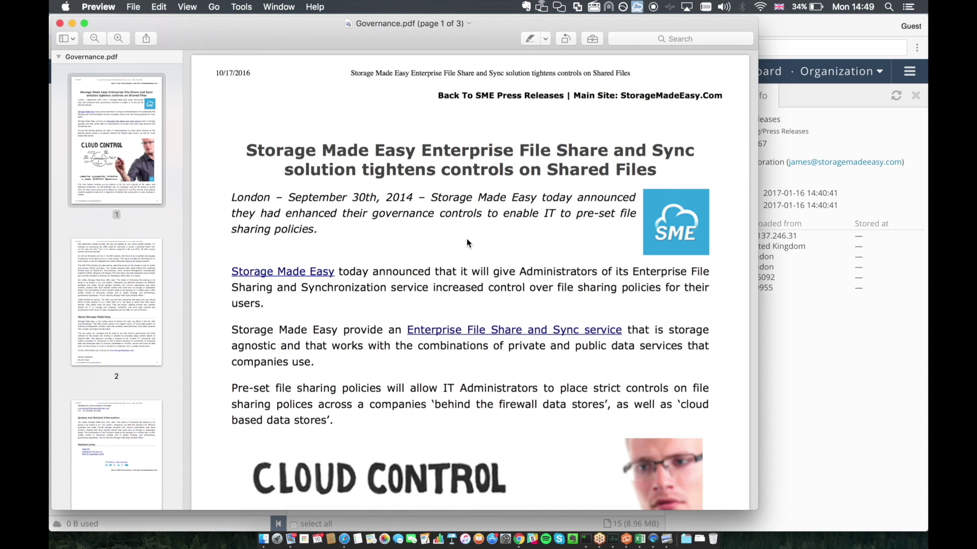
{"action": "scroll", "coordinate": [467, 242], "scroll_direction": "down", "scroll_amount": 10}
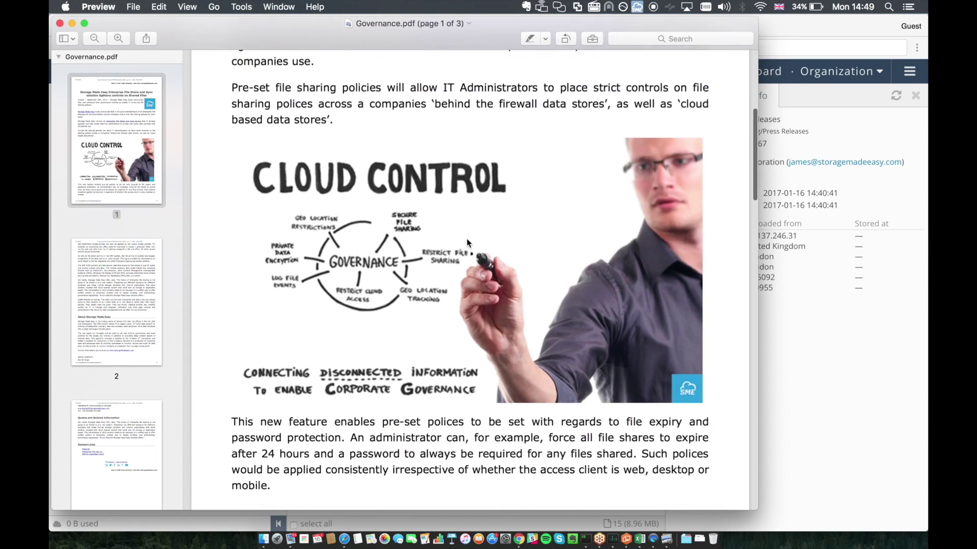
{"action": "scroll", "coordinate": [467, 242], "scroll_direction": "down", "scroll_amount": 8}
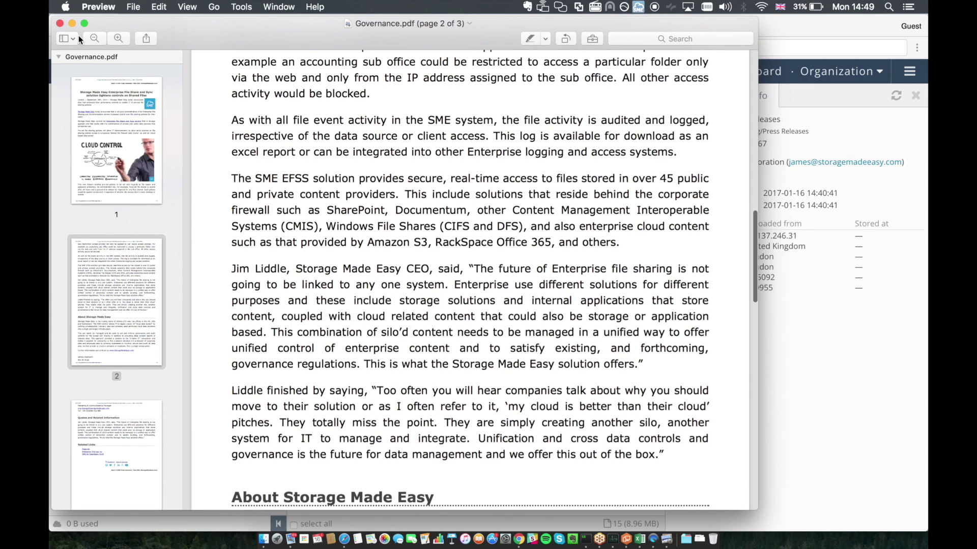
{"action": "left_click", "coordinate": [60, 24]}
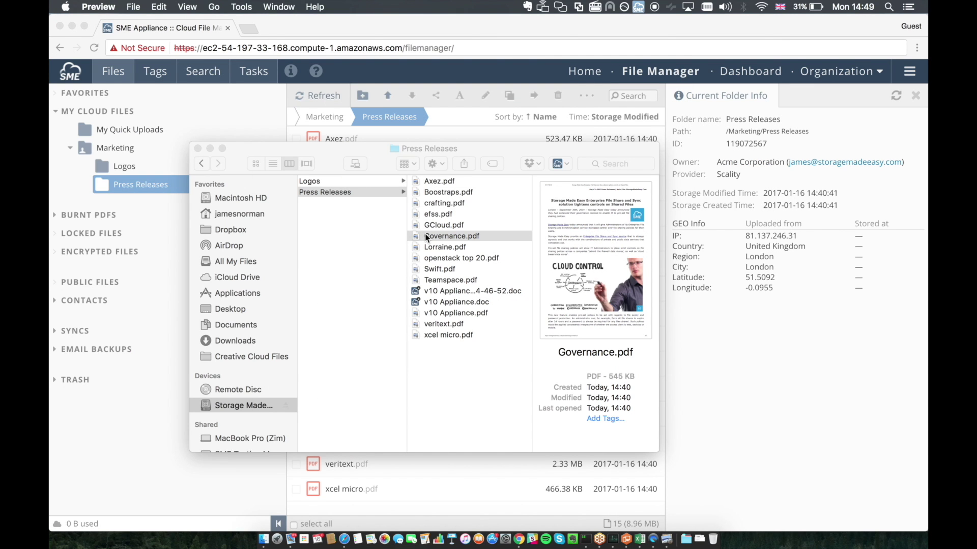
{"action": "left_click", "coordinate": [380, 120]}
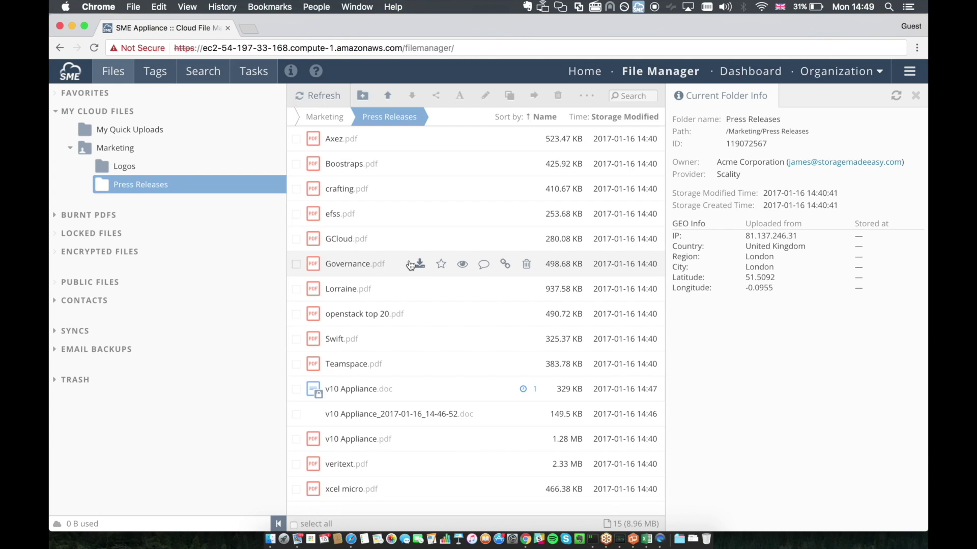
Step: Select Governance.pdf in the SME Press Releases list
{"action": "left_click", "coordinate": [357, 265]}
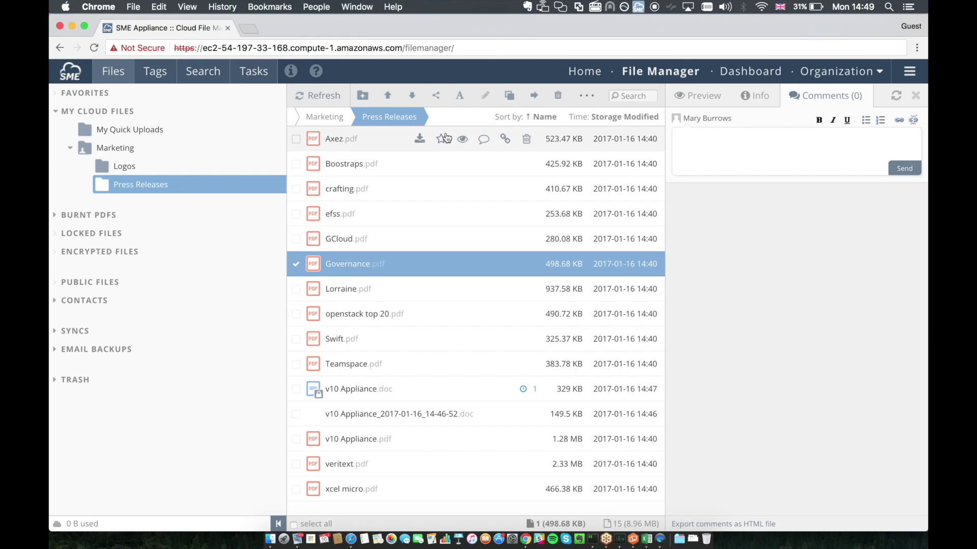
Step: Generate a password-protected Governance.pdf share link expiring after 3 days, limited to 2 downloads
{"action": "left_click", "coordinate": [437, 100]}
{"action": "left_click", "coordinate": [436, 107]}
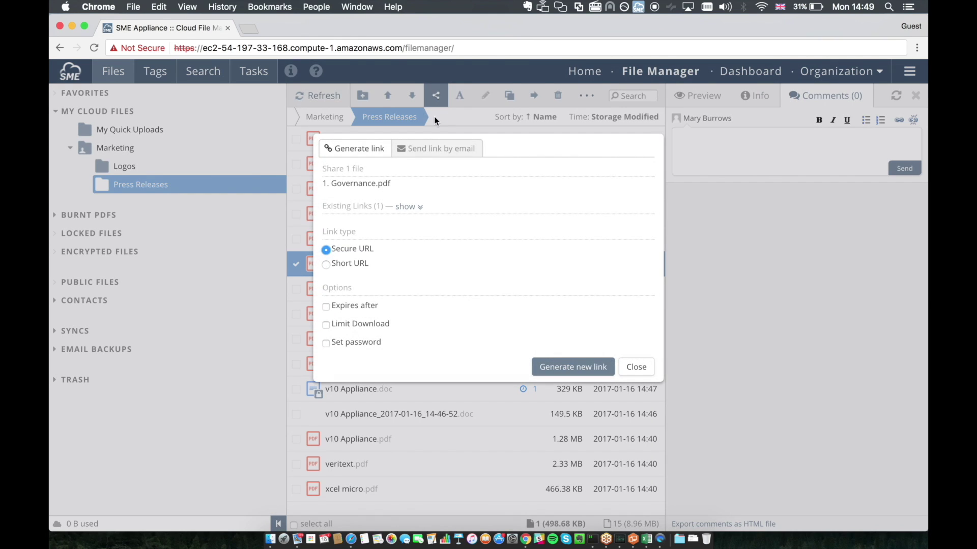
{"action": "left_click", "coordinate": [351, 309]}
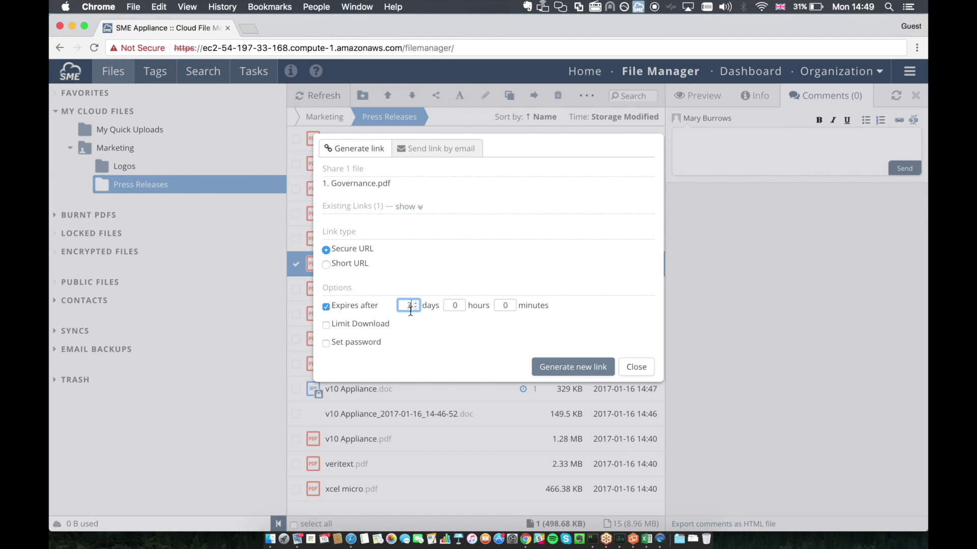
{"action": "type", "text": "3"}
{"action": "left_click", "coordinate": [356, 326]}
{"action": "left_click", "coordinate": [407, 324]}
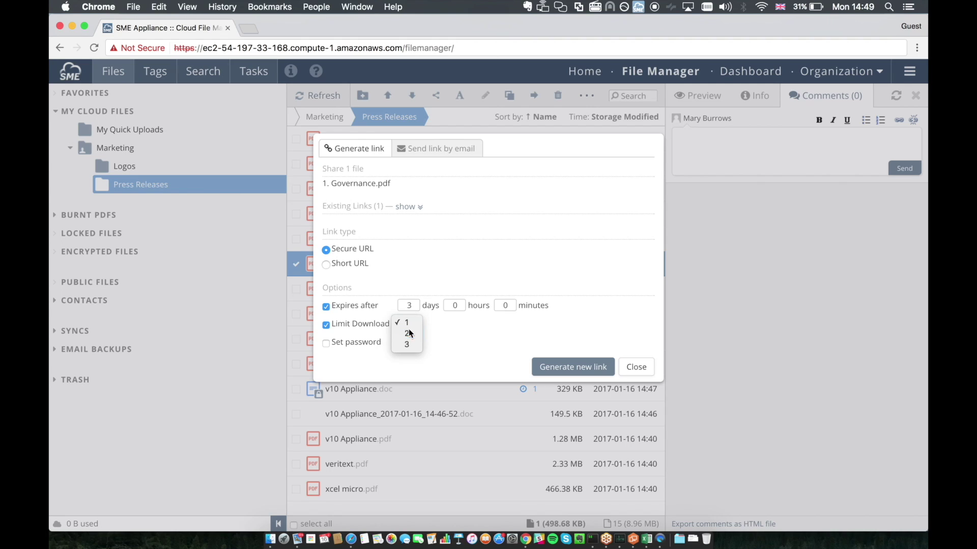
{"action": "left_click", "coordinate": [407, 333]}
{"action": "left_click", "coordinate": [370, 342]}
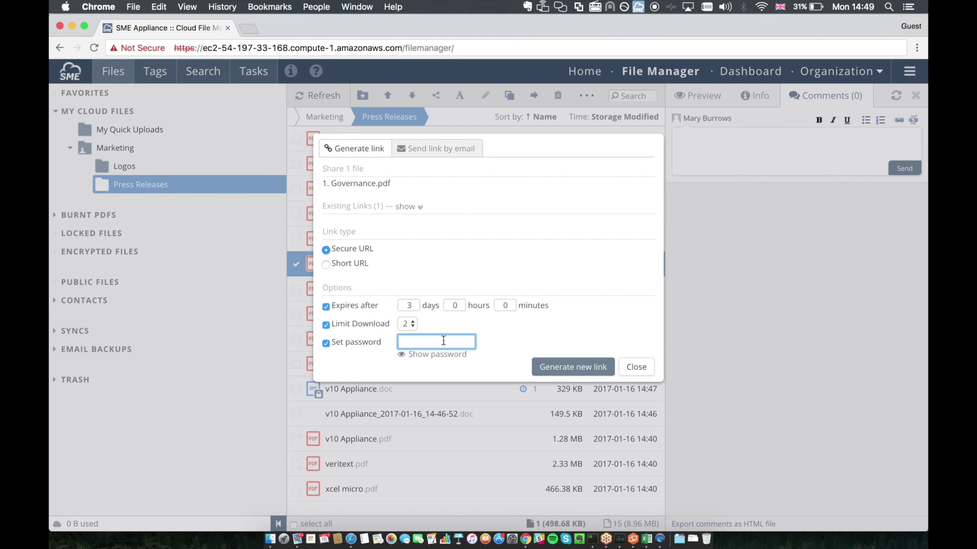
{"action": "type", "text": "password"}
{"action": "left_click", "coordinate": [588, 367]}
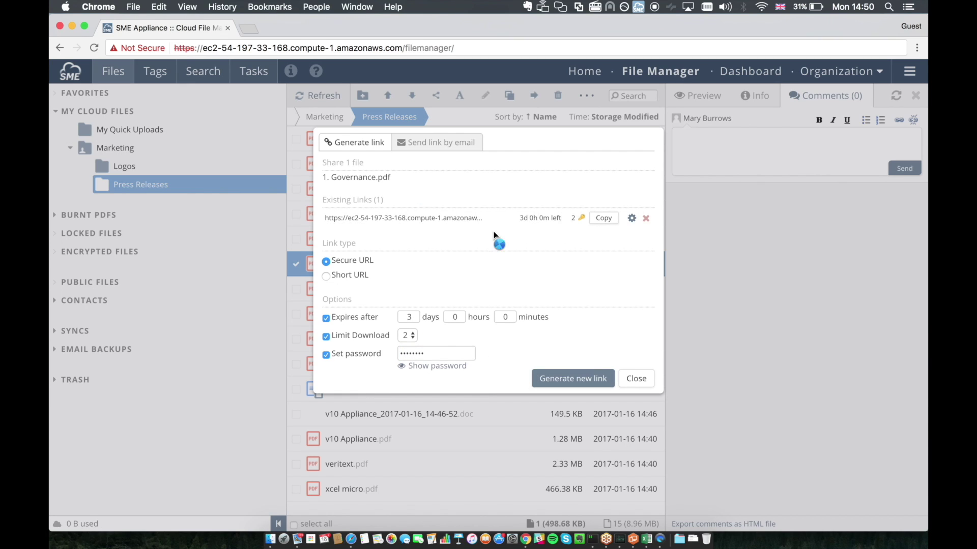
Step: Copy the new share link and load it in a new browser tab
{"action": "left_click", "coordinate": [603, 219]}
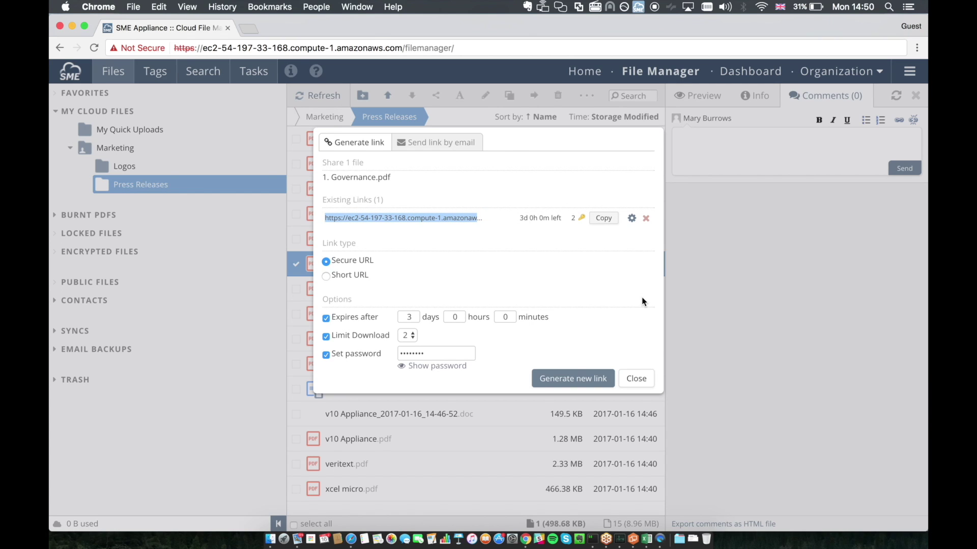
{"action": "key", "text": "super+t"}
{"action": "key", "text": "super+v"}
{"action": "key", "text": "Return"}
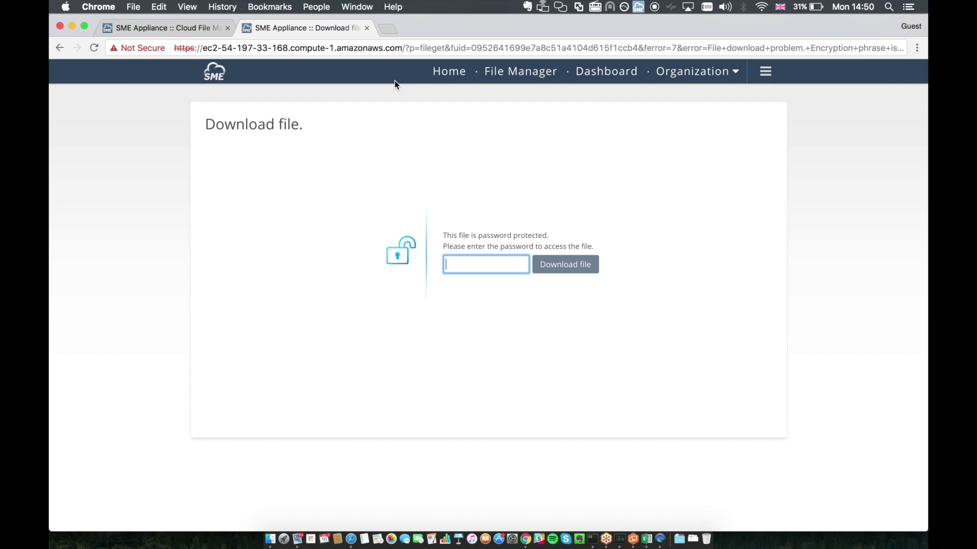
Step: Enter the link password, download Governance.pdf, and close the download page tab
{"action": "type", "text": "•••••••"}
{"action": "key", "text": "super+a"}
{"action": "key", "text": "BackSpace"}
{"action": "type", "text": "••••••••"}
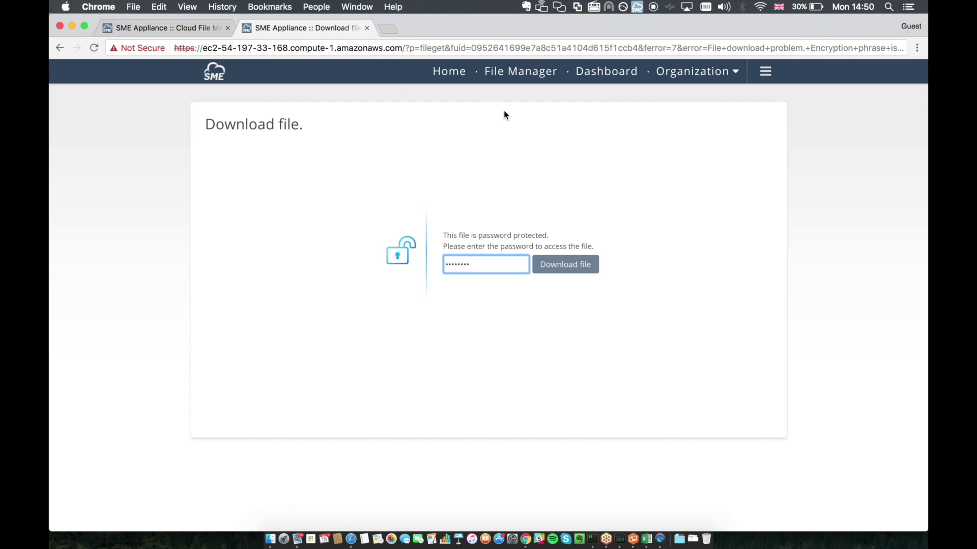
{"action": "left_click", "coordinate": [558, 274]}
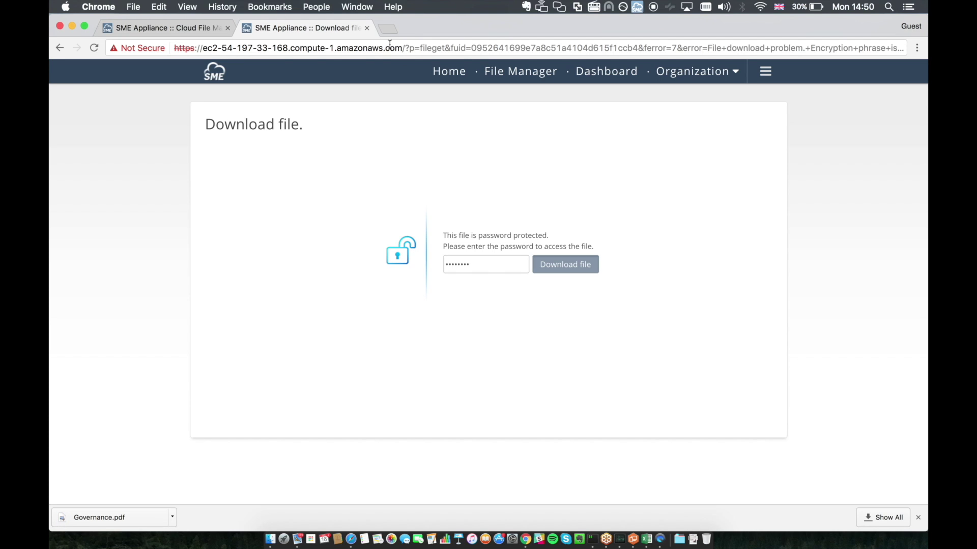
{"action": "left_click", "coordinate": [367, 28]}
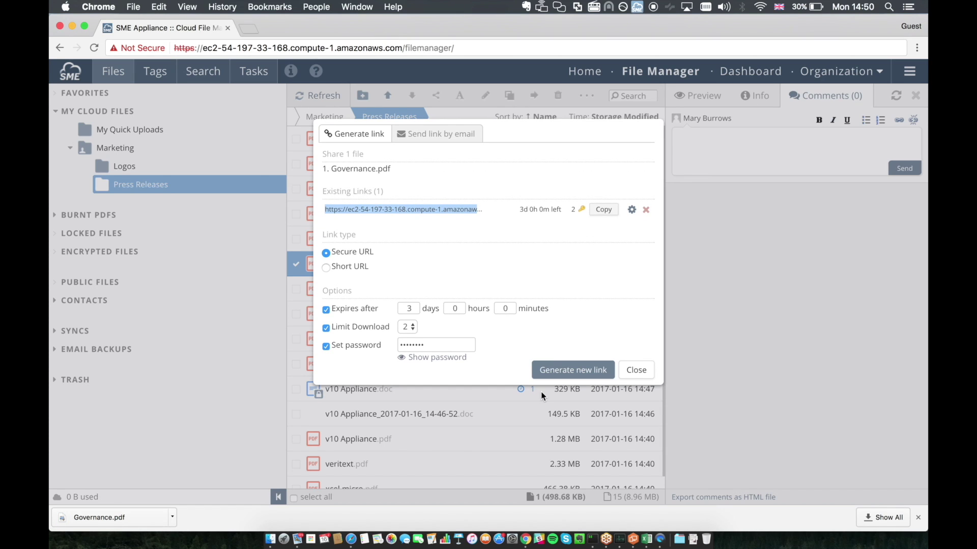
Step: From Finder, create a GCloud.pdf share link expiring in 4 days with a confirmed password
{"action": "left_click", "coordinate": [270, 539]}
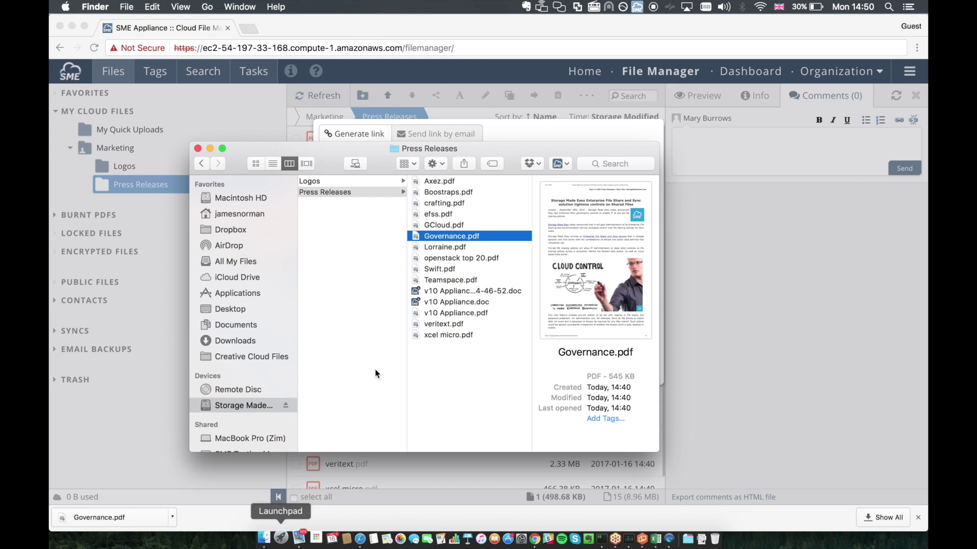
{"action": "double_click", "coordinate": [449, 223]}
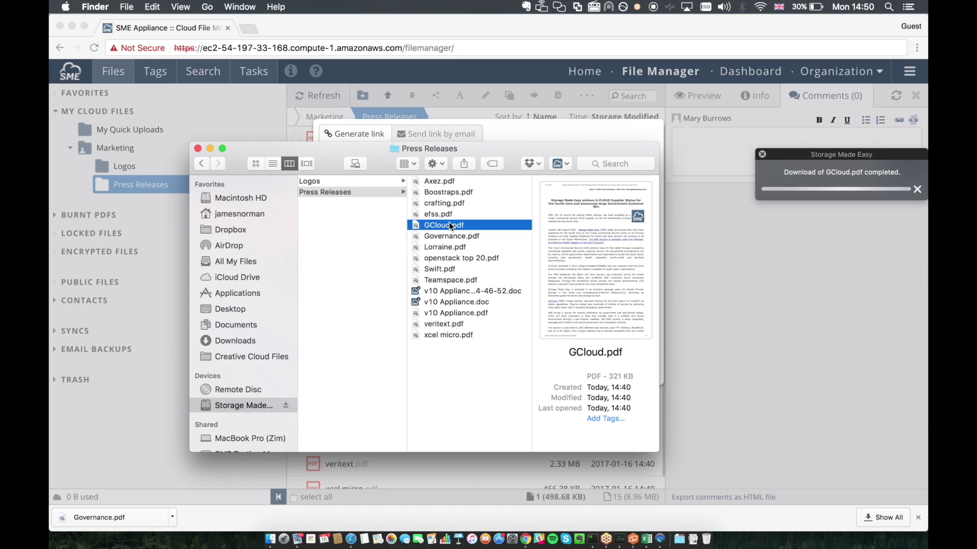
{"action": "right_click", "coordinate": [449, 223]}
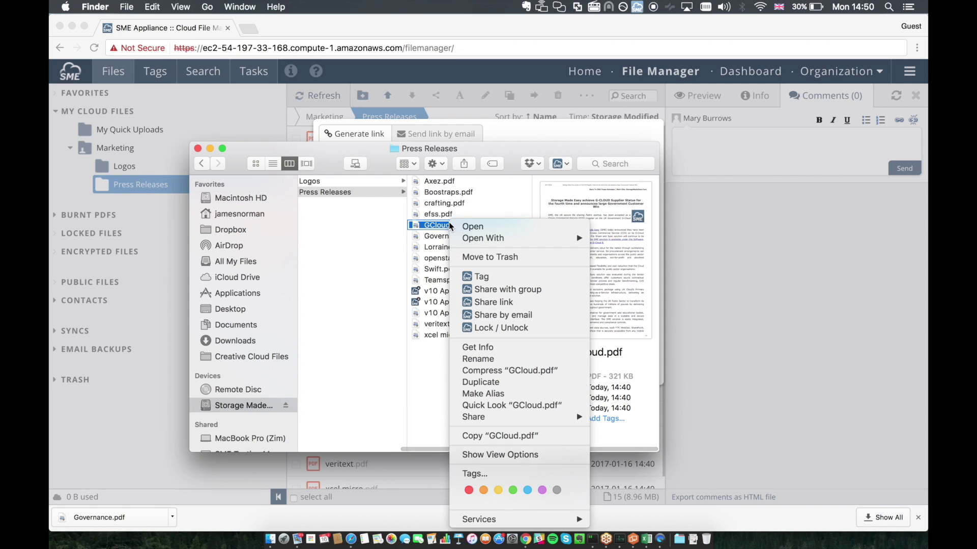
{"action": "left_click", "coordinate": [484, 301]}
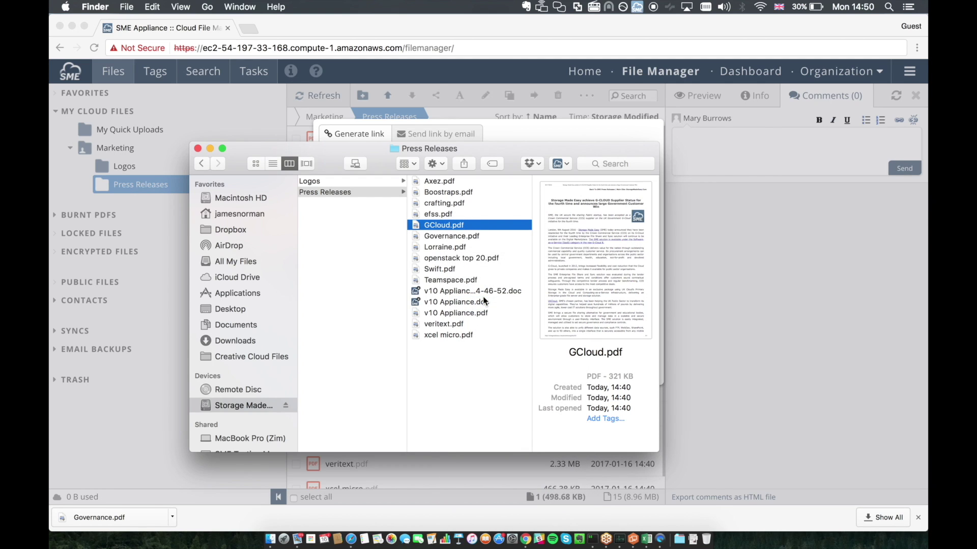
{"action": "left_click", "coordinate": [395, 187]}
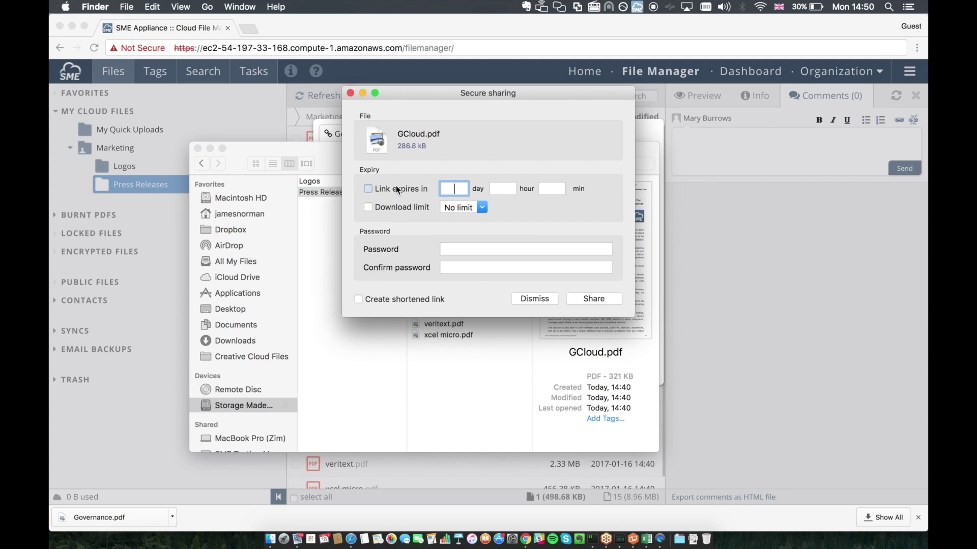
{"action": "type", "text": "4"}
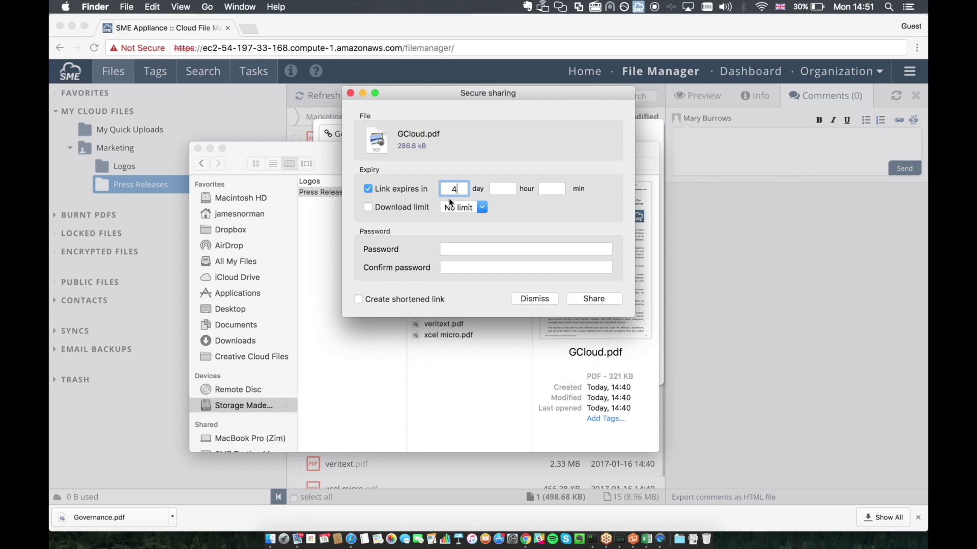
{"action": "left_click", "coordinate": [450, 251]}
{"action": "type", "text": "•••••"}
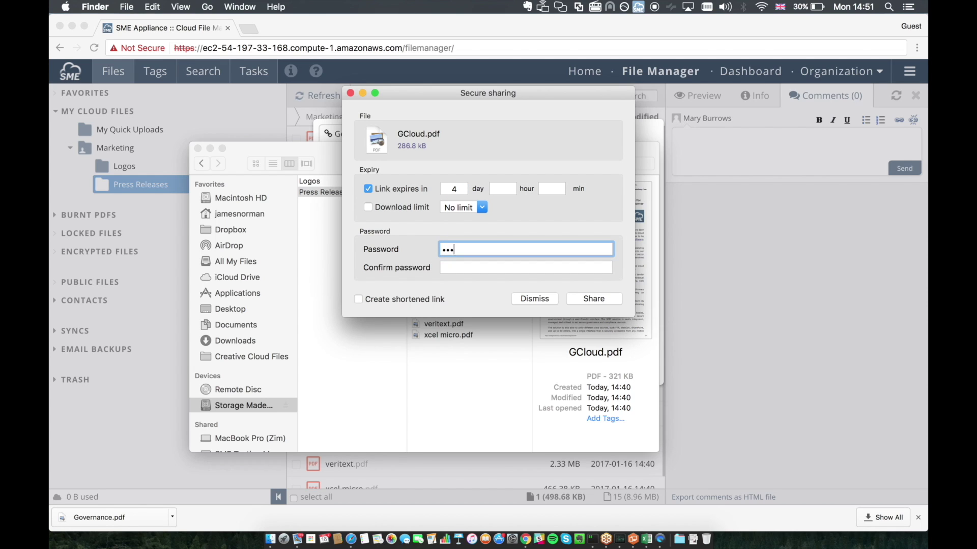
{"action": "type", "text": "•••"}
{"action": "key", "text": "Tab"}
{"action": "type", "text": "••••"}
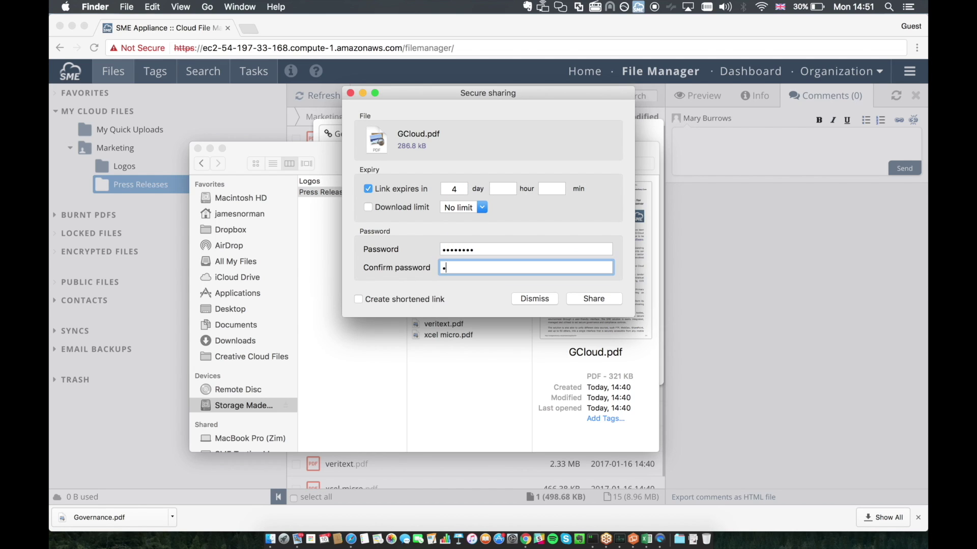
{"action": "type", "text": "••••"}
{"action": "left_click", "coordinate": [582, 300]}
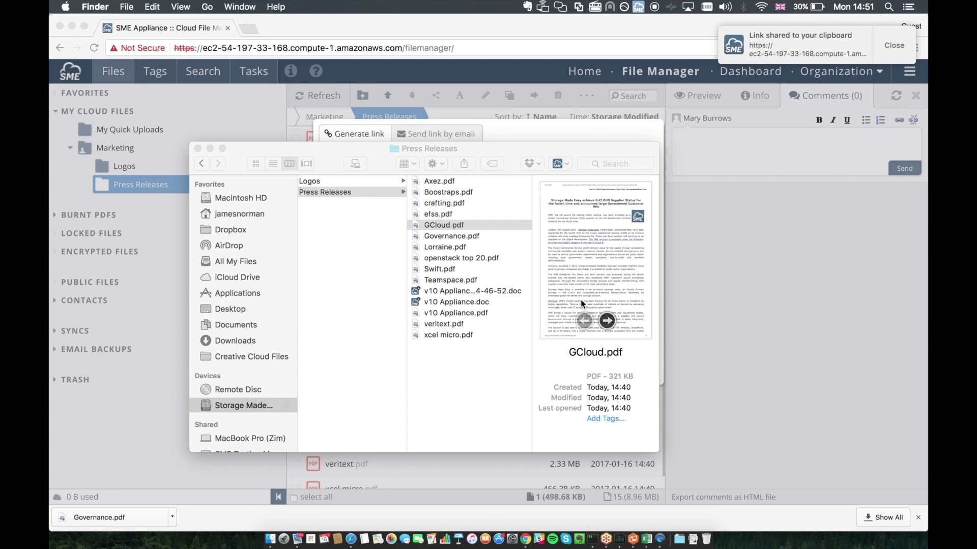
Step: Paste the GCloud.pdf link into a new Chrome tab to check its download page, then close it
{"action": "left_click", "coordinate": [255, 30]}
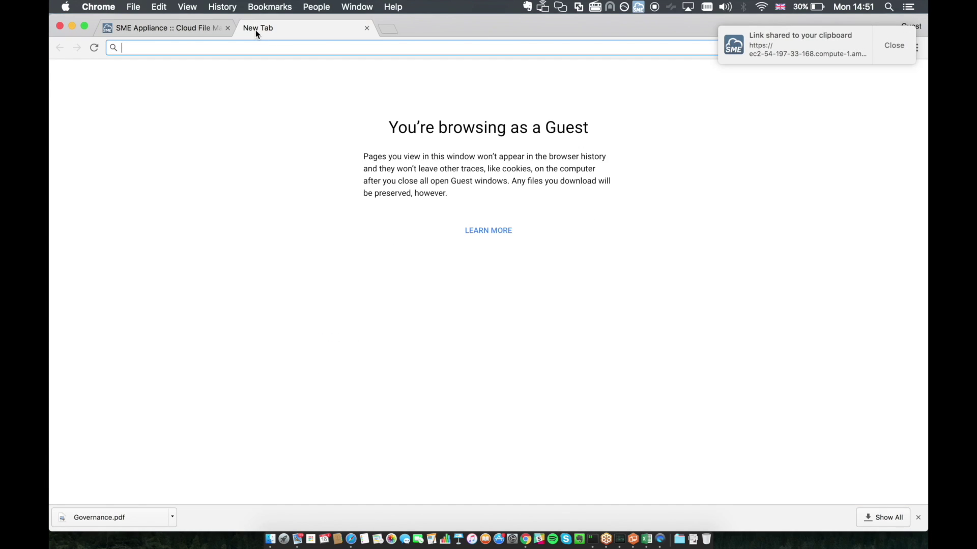
{"action": "key", "text": "super+v"}
{"action": "key", "text": "Return"}
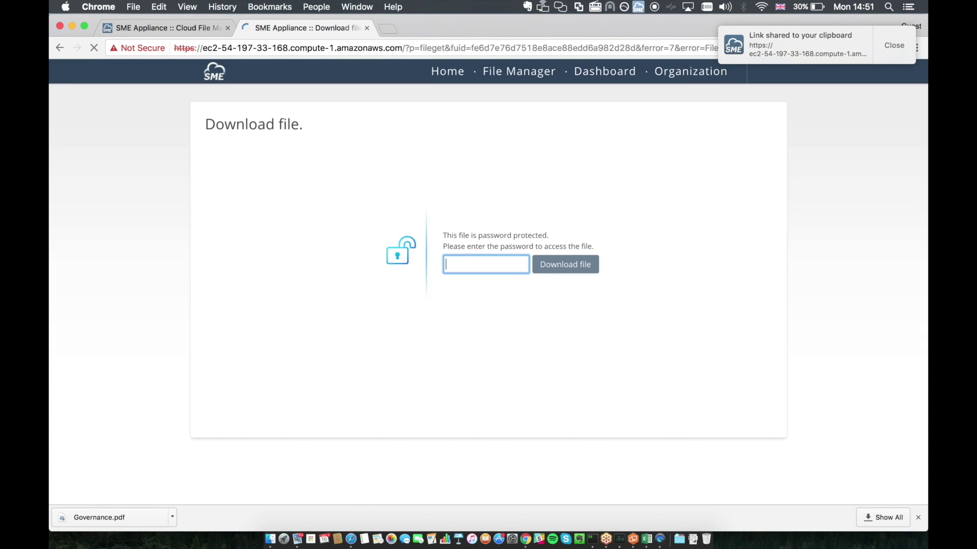
{"action": "left_click", "coordinate": [368, 29]}
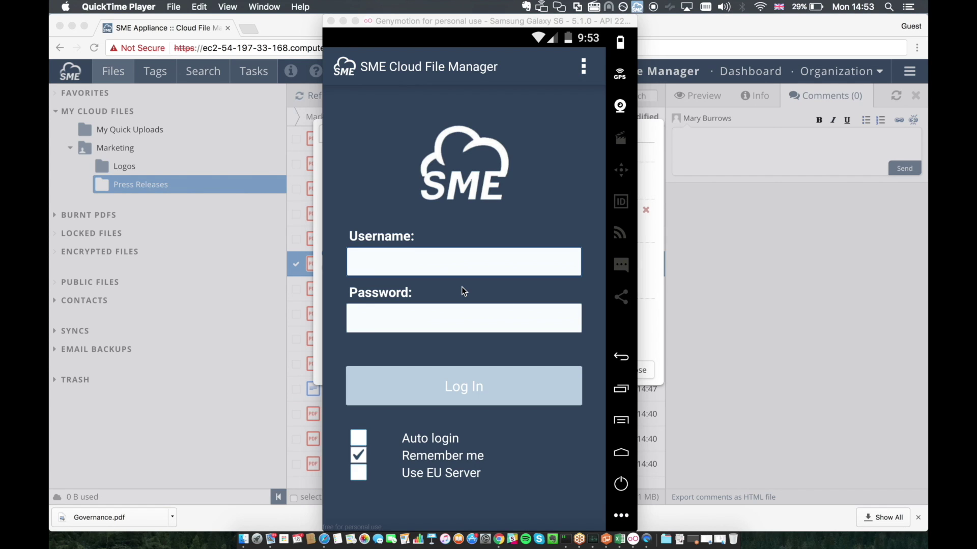
Step: Sign in to the SME mobile app with the Marketing user's username and password
{"action": "left_click", "coordinate": [426, 270]}
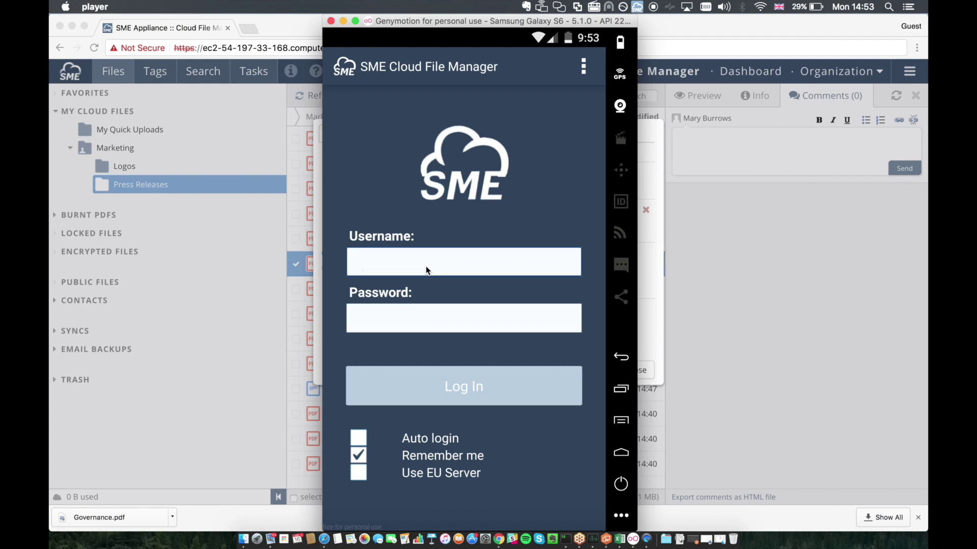
{"action": "type", "text": "Mary@AcmeCorp"}
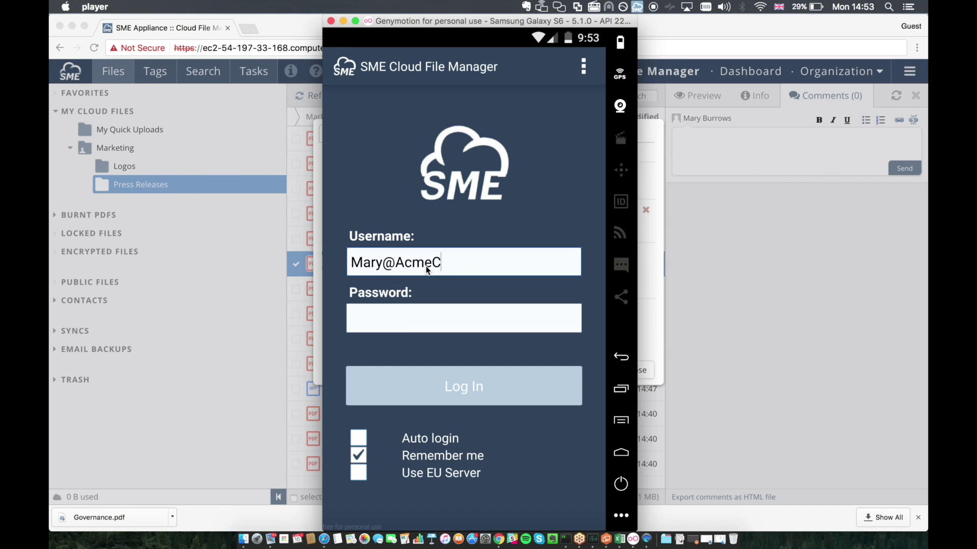
{"action": "key", "text": "Tab"}
{"action": "type", "text": "abcd1234"}
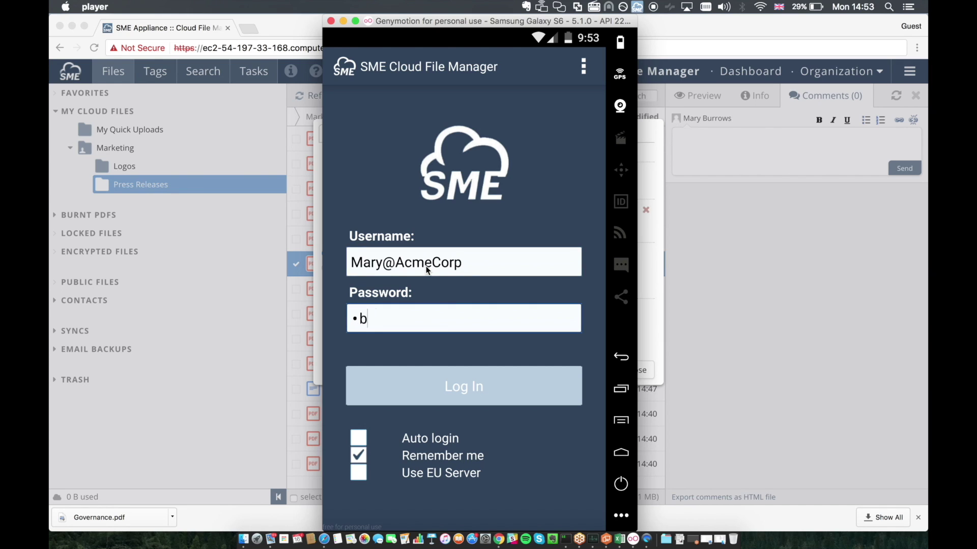
{"action": "left_click", "coordinate": [443, 387]}
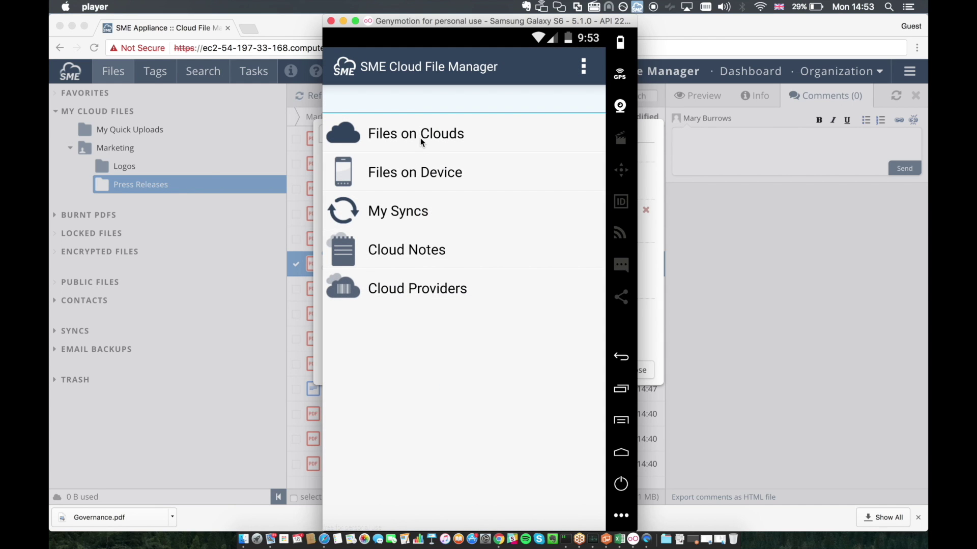
Step: Open Files on Clouds > Marketing > Press Releases and view Boostraps.pdf's comments
{"action": "left_click", "coordinate": [420, 137]}
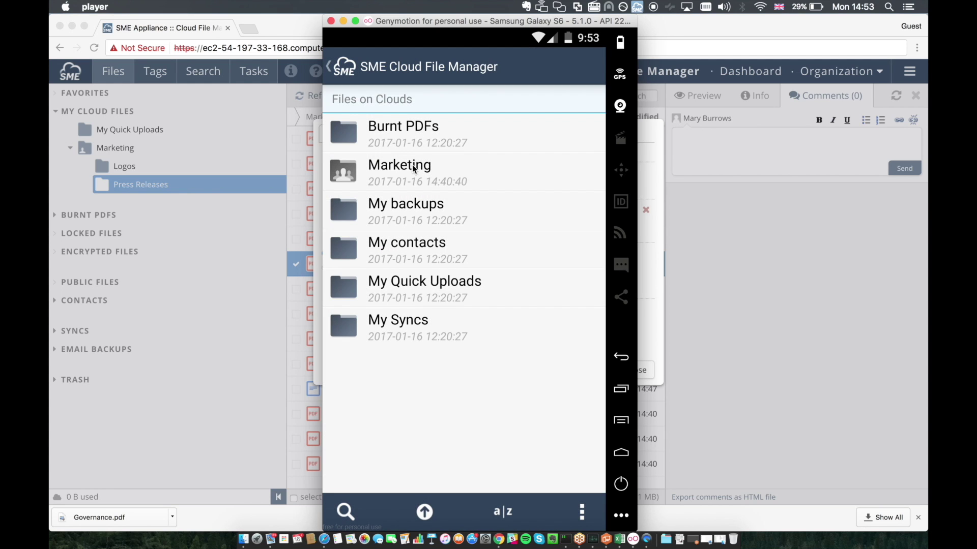
{"action": "left_click", "coordinate": [412, 175]}
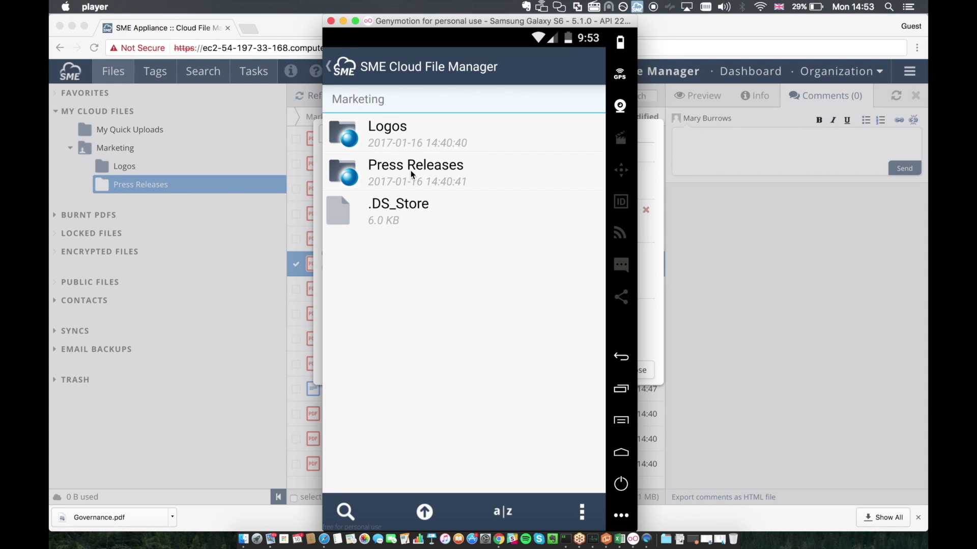
{"action": "left_click", "coordinate": [412, 169]}
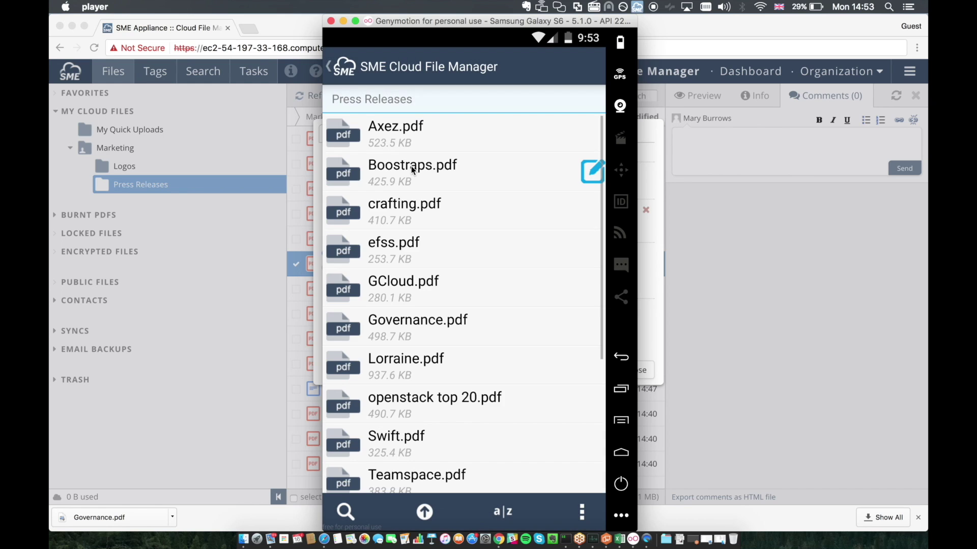
{"action": "left_click_drag", "start_coordinate": [414, 272], "coordinate": [395, 299]}
{"action": "left_click", "coordinate": [586, 171]}
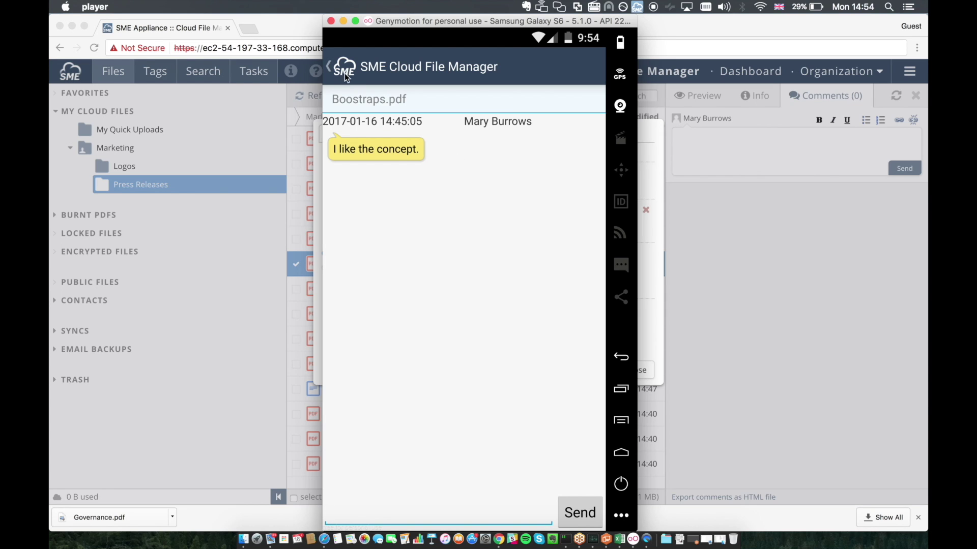
Step: Start creating a shareable URL for Boostraps.pdf from the Press Releases list
{"action": "left_click", "coordinate": [340, 66]}
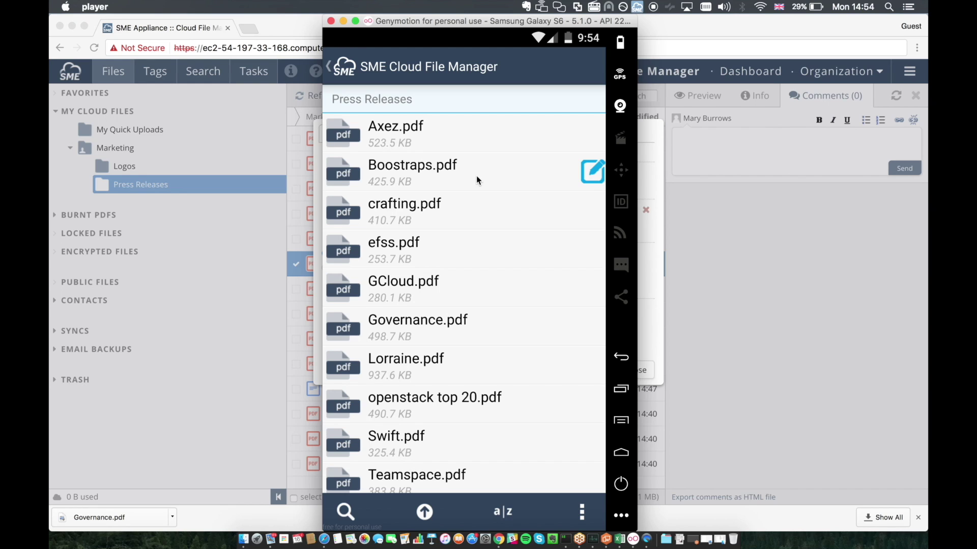
{"action": "left_click", "coordinate": [476, 175]}
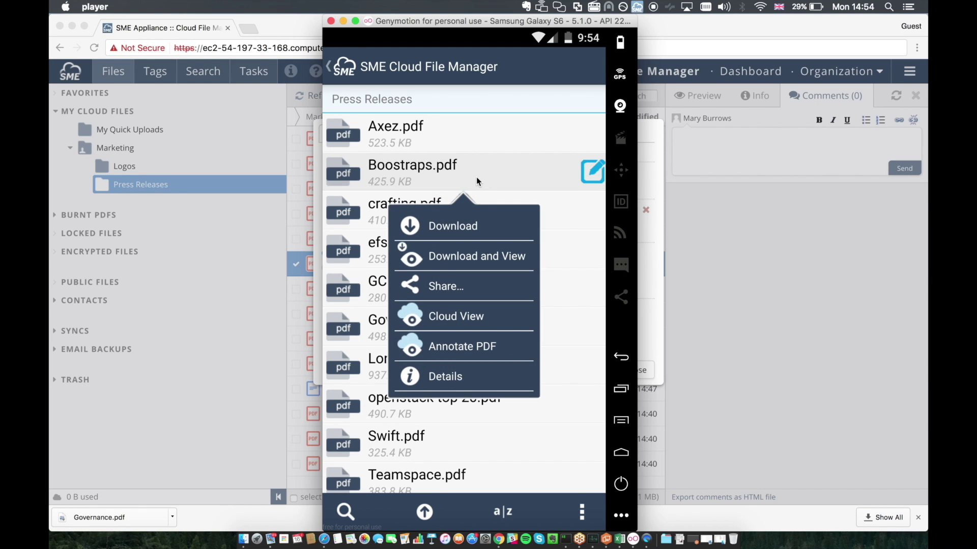
{"action": "left_click", "coordinate": [464, 285]}
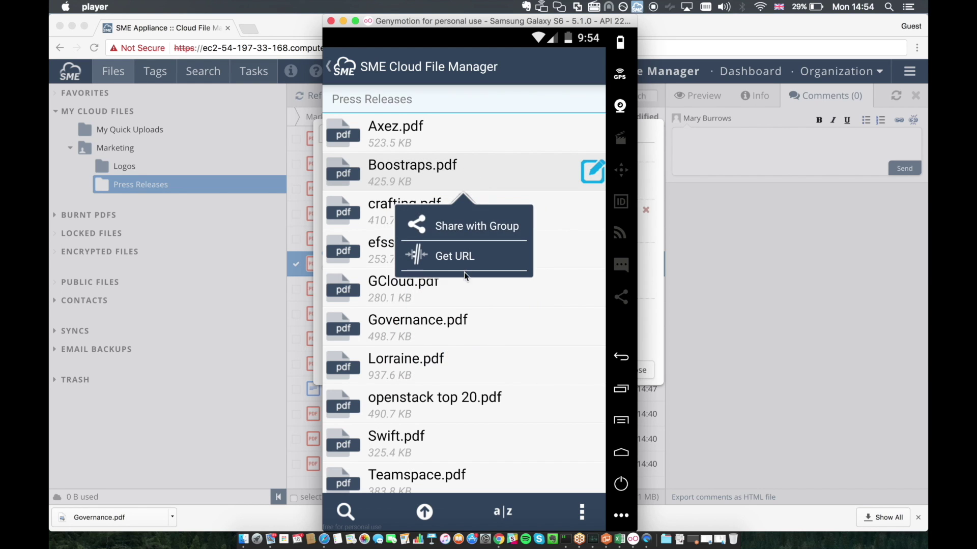
{"action": "left_click", "coordinate": [463, 255]}
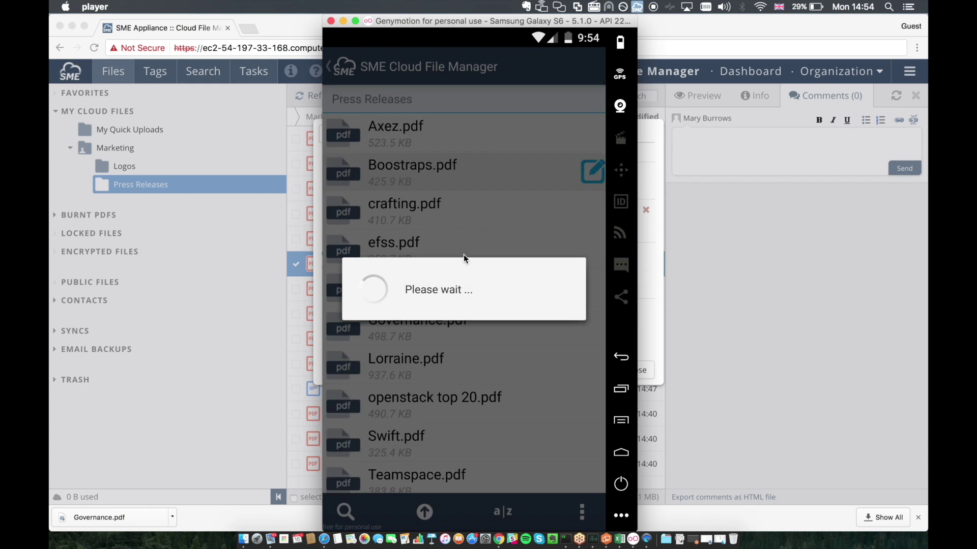
Step: Protect the Boostraps.pdf link with a password entered twice and a 1-day expiry, and create it
{"action": "type", "text": "ab"}
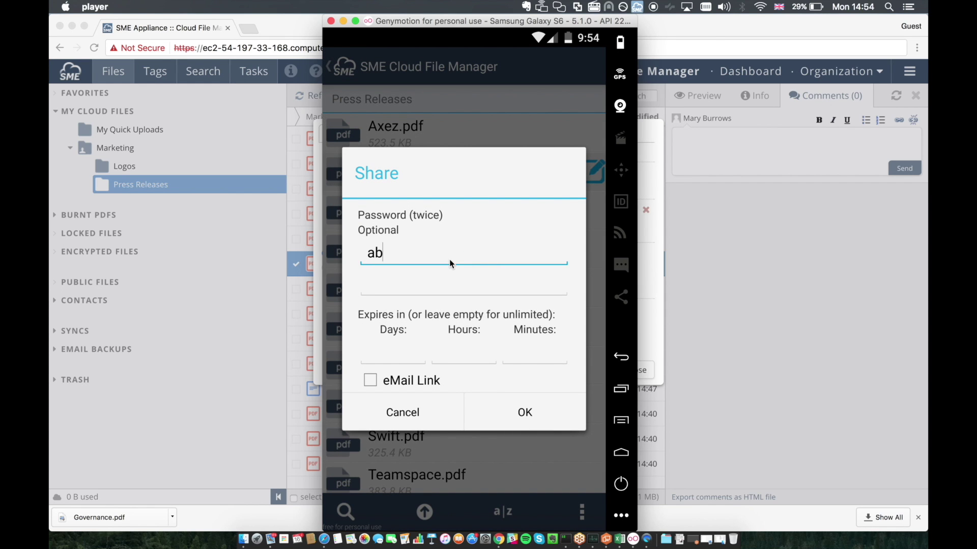
{"action": "type", "text": "cd1234"}
{"action": "left_click", "coordinate": [452, 282]}
{"action": "type", "text": "abcd1234"}
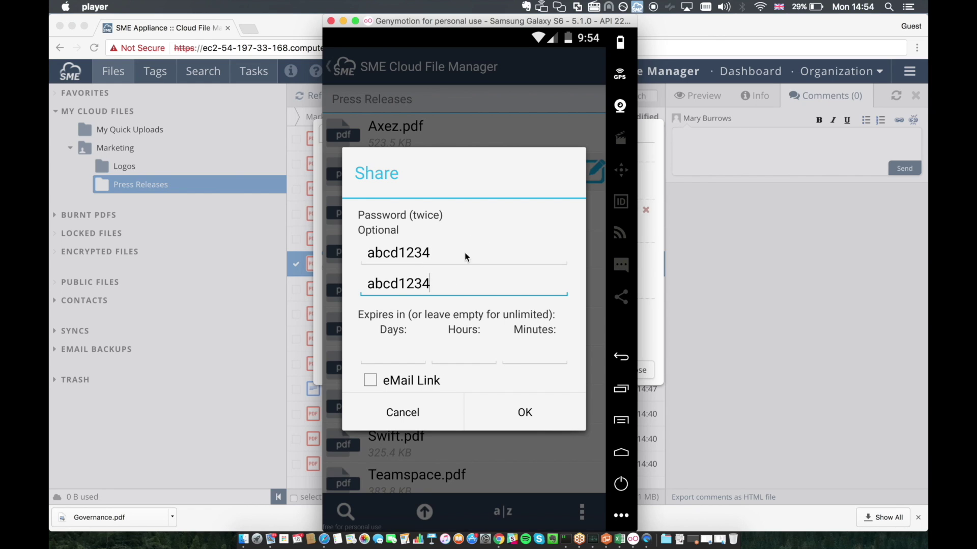
{"action": "left_click", "coordinate": [401, 353]}
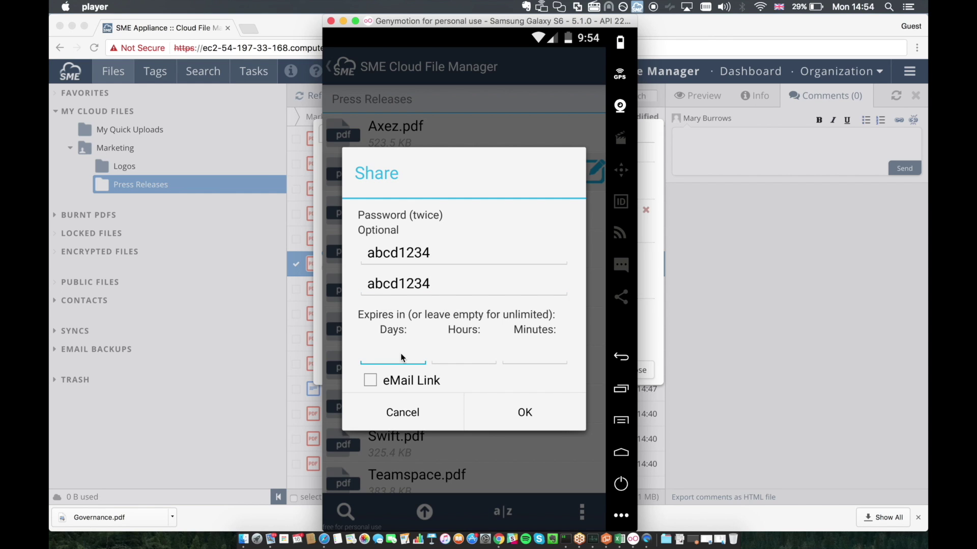
{"action": "left_click", "coordinate": [521, 412]}
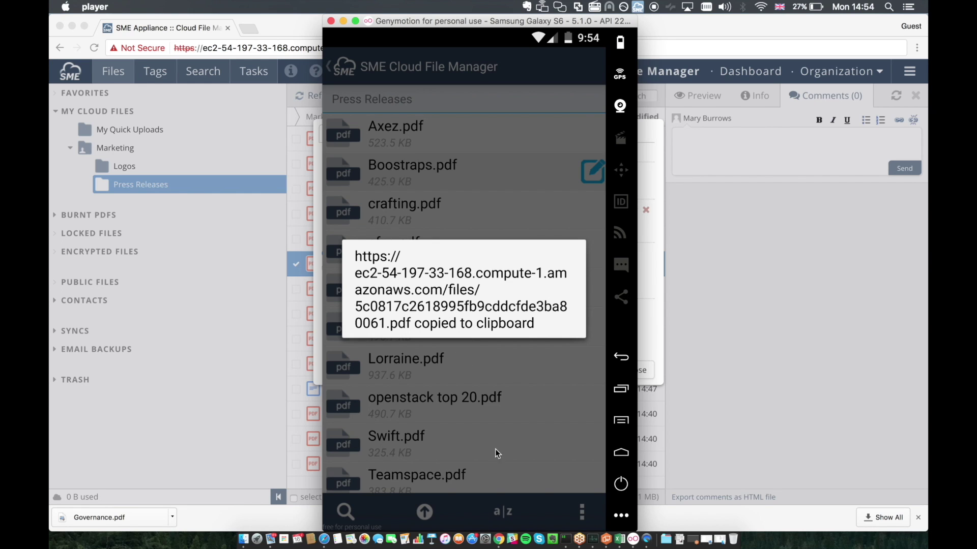
{"action": "left_click", "coordinate": [619, 355]}
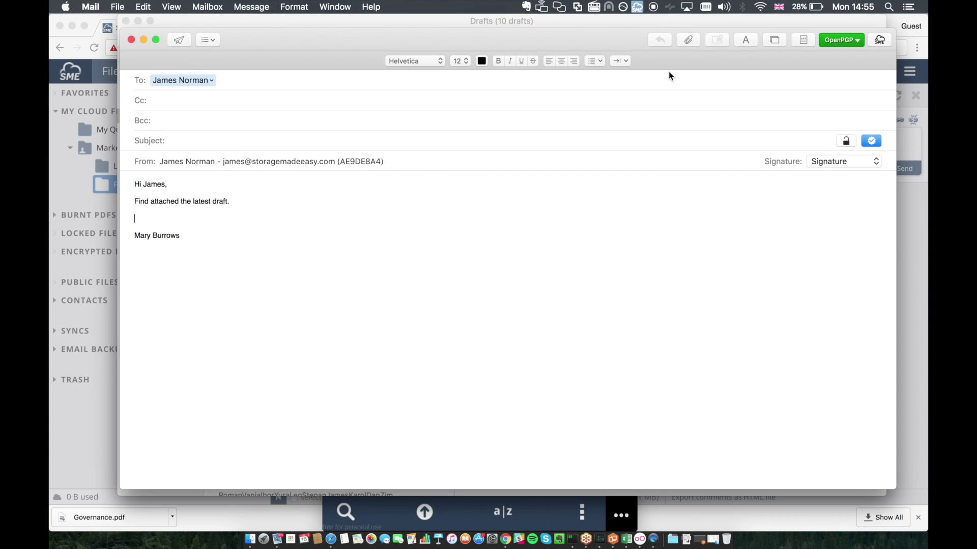
Step: Insert a cloud share link to Marketing > Press Releases > v10 Appliance.doc into the draft
{"action": "left_click", "coordinate": [880, 40]}
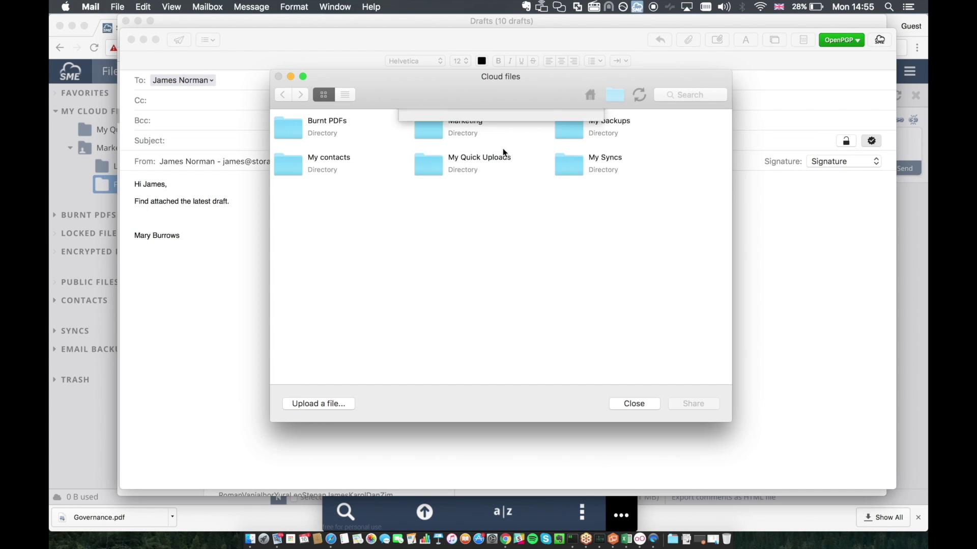
{"action": "double_click", "coordinate": [478, 135]}
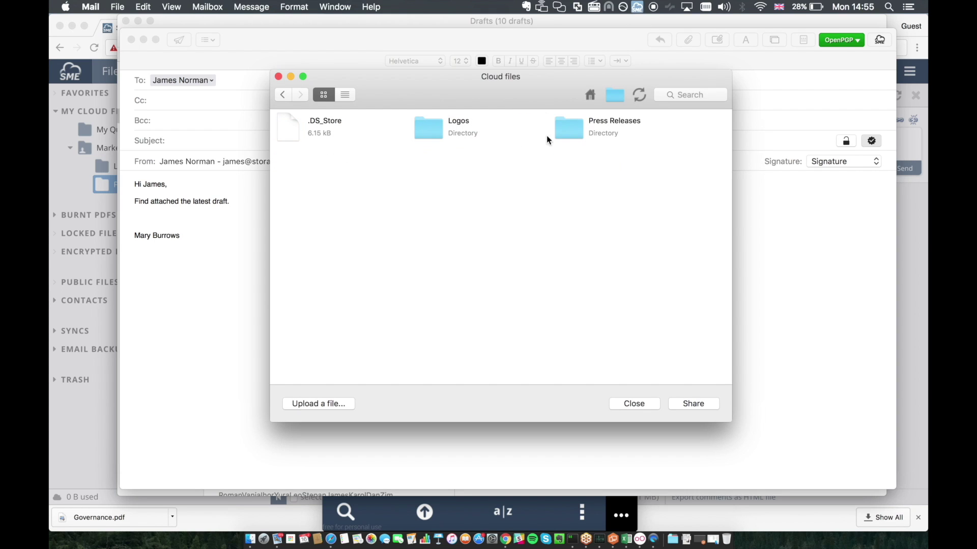
{"action": "double_click", "coordinate": [572, 131]}
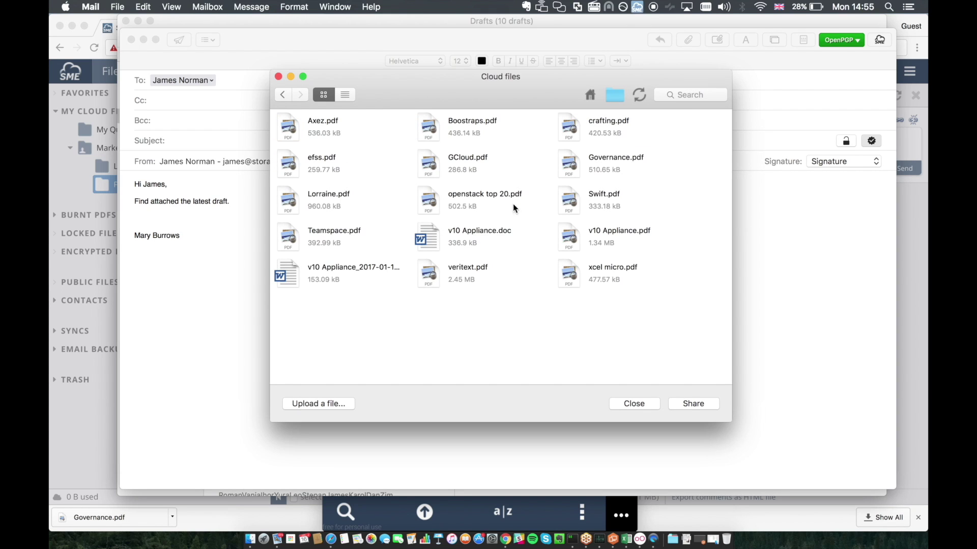
{"action": "double_click", "coordinate": [489, 237]}
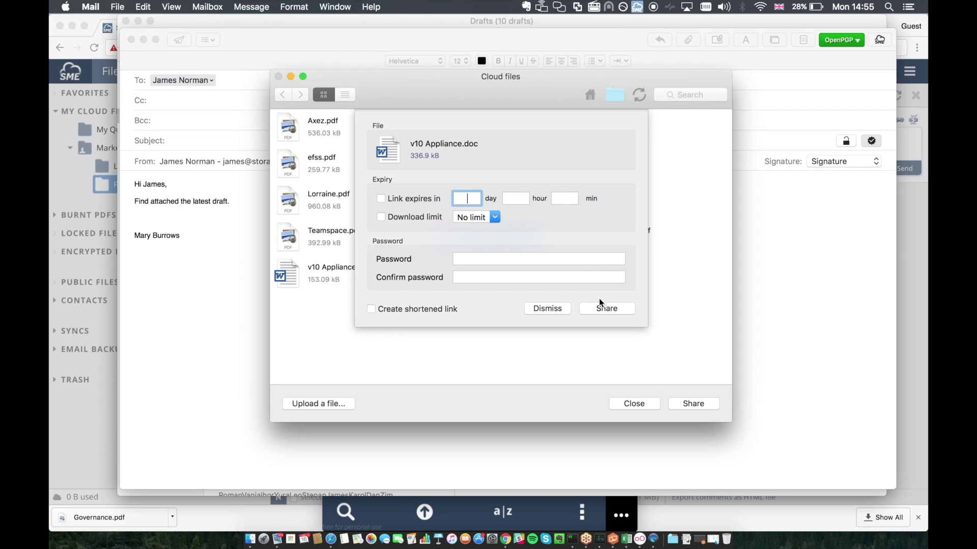
{"action": "left_click", "coordinate": [604, 309]}
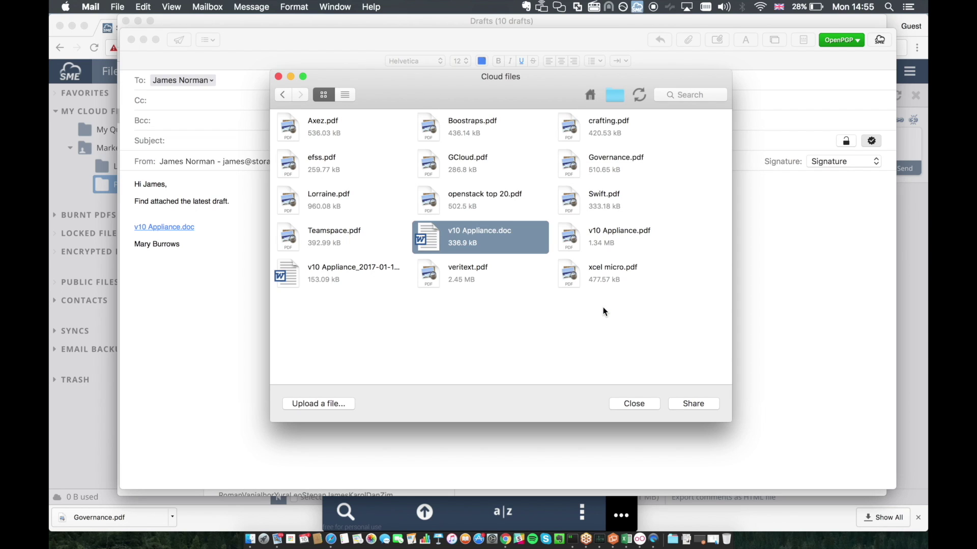
{"action": "left_click", "coordinate": [656, 404]}
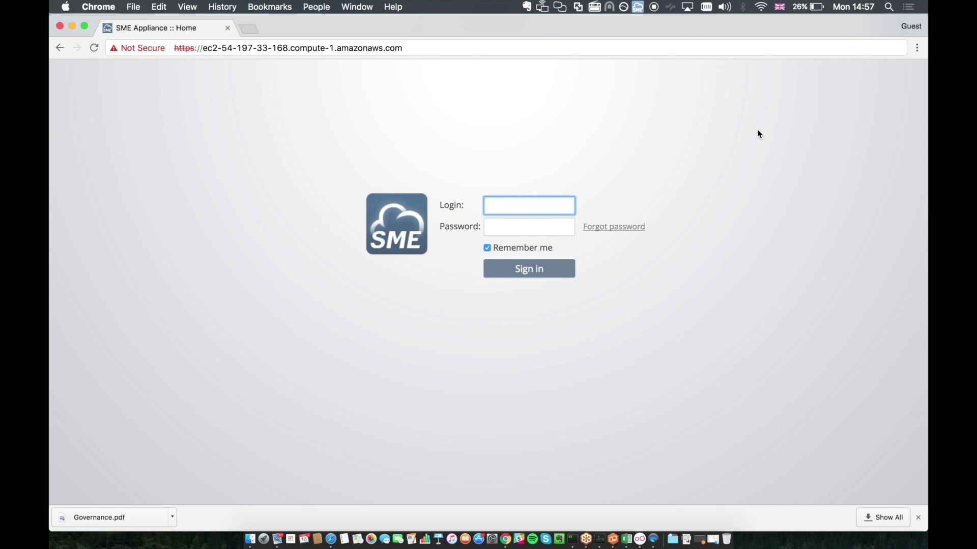
Step: Sign in to the AcmeCorp admin account with its login name and password
{"action": "type", "text": "AcmeCorp"}
{"action": "key", "text": "Tab"}
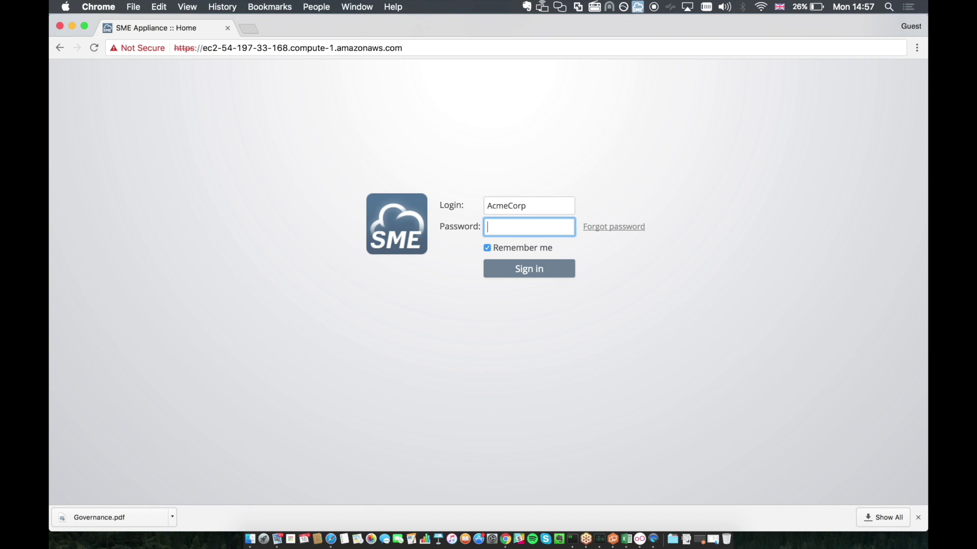
{"action": "type", "text": "pa"}
{"action": "key", "text": "BackSpace"}
{"action": "key", "text": "BackSpace"}
{"action": "type", "text": "password"}
{"action": "key", "text": "Return"}
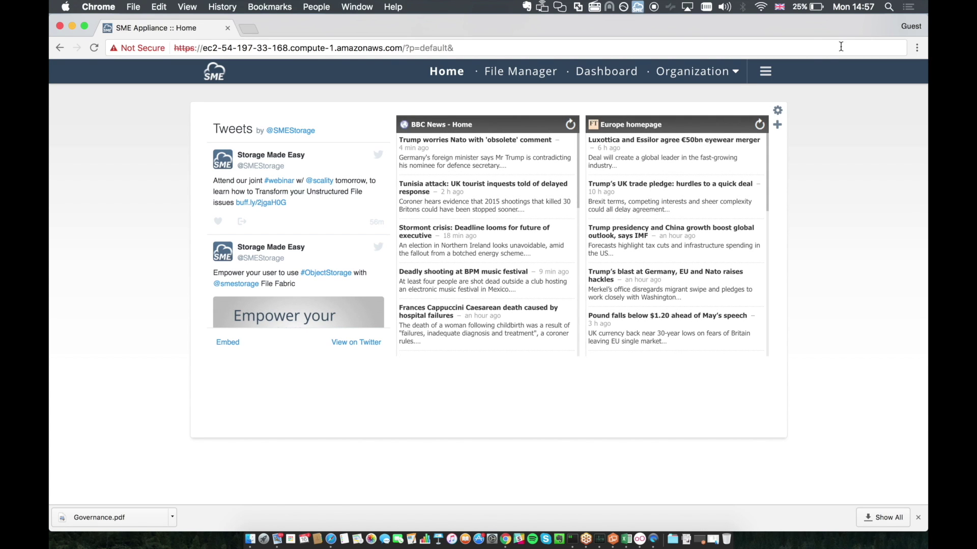
Step: Open Organization Options, scroll through User Governance, and display the File Sharing Policy settings
{"action": "left_click", "coordinate": [731, 77]}
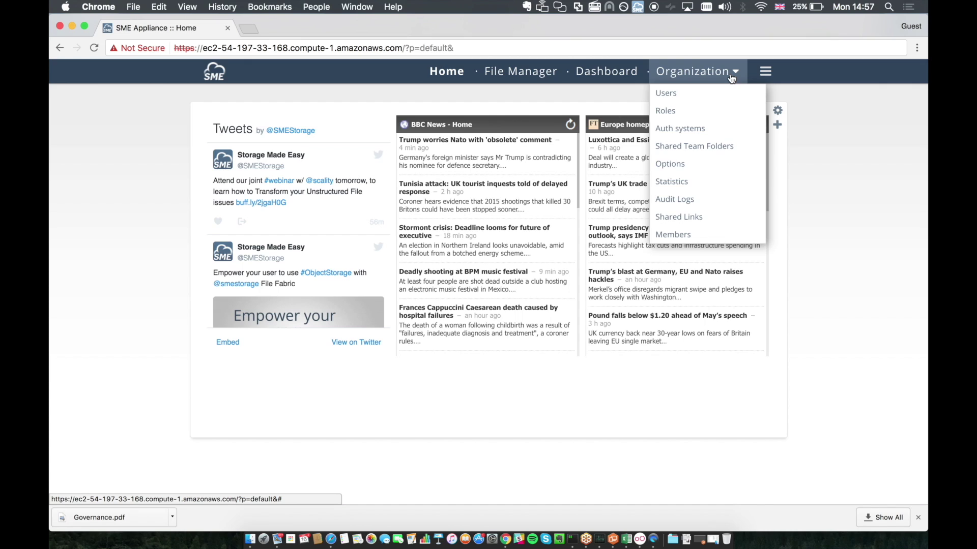
{"action": "left_click", "coordinate": [715, 171]}
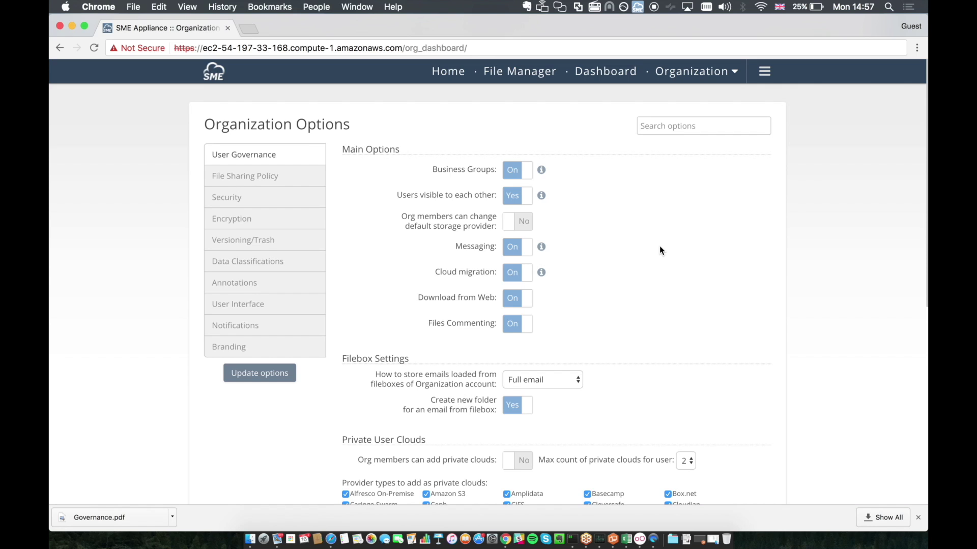
{"action": "scroll", "coordinate": [659, 250], "scroll_direction": "down", "scroll_amount": 3}
{"action": "scroll", "coordinate": [659, 250], "scroll_direction": "down", "scroll_amount": 8}
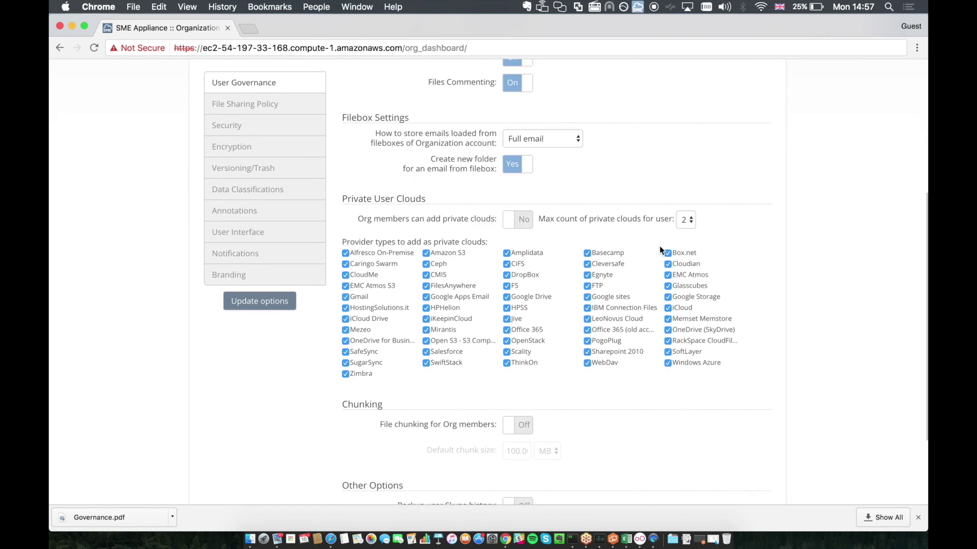
{"action": "scroll", "coordinate": [660, 248], "scroll_direction": "down", "scroll_amount": 1}
{"action": "scroll", "coordinate": [659, 246], "scroll_direction": "up", "scroll_amount": 12}
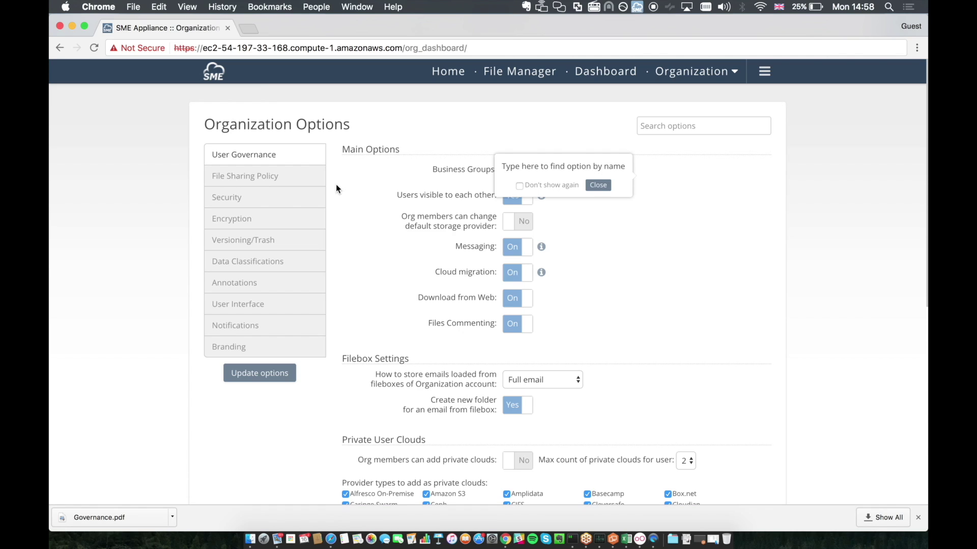
{"action": "left_click", "coordinate": [297, 183]}
Step: Set 'Password required for shared links' to Yes in the File Sharing Policy
{"action": "left_click", "coordinate": [594, 187]}
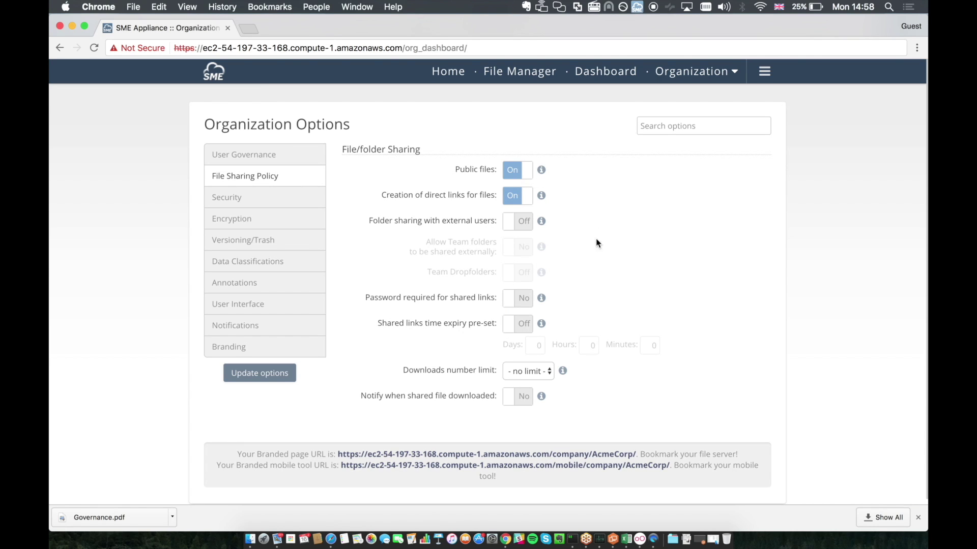
{"action": "scroll", "coordinate": [529, 372], "scroll_direction": "down", "scroll_amount": 1}
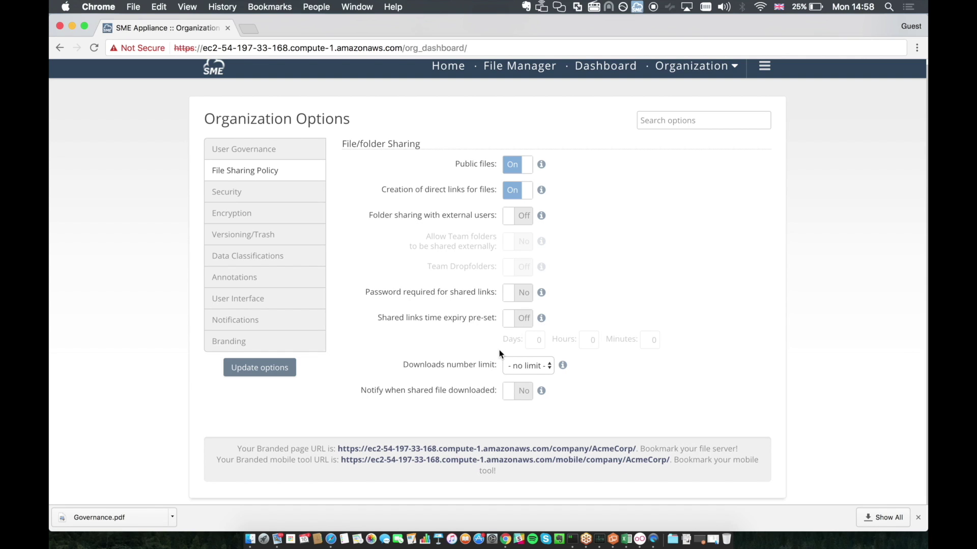
{"action": "left_click", "coordinate": [521, 292]}
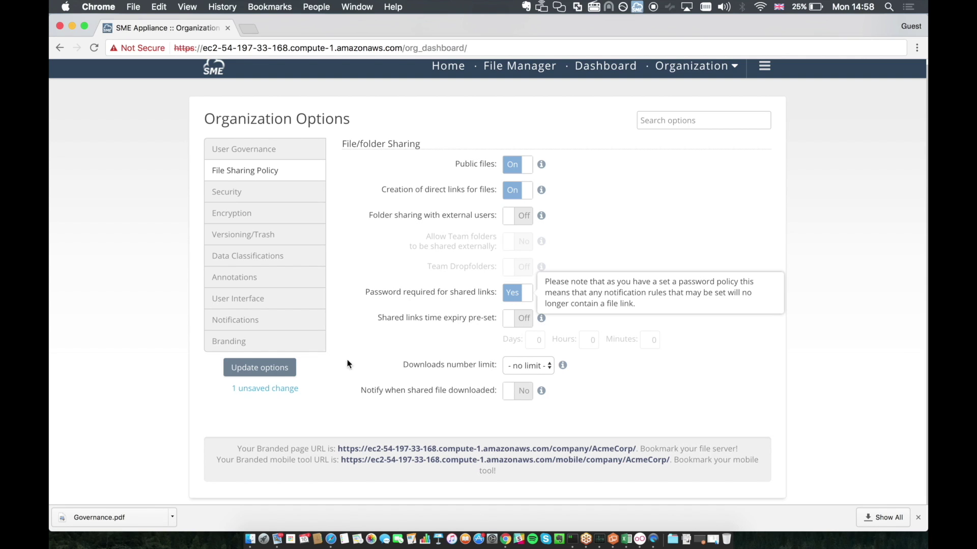
{"action": "left_click", "coordinate": [288, 200]}
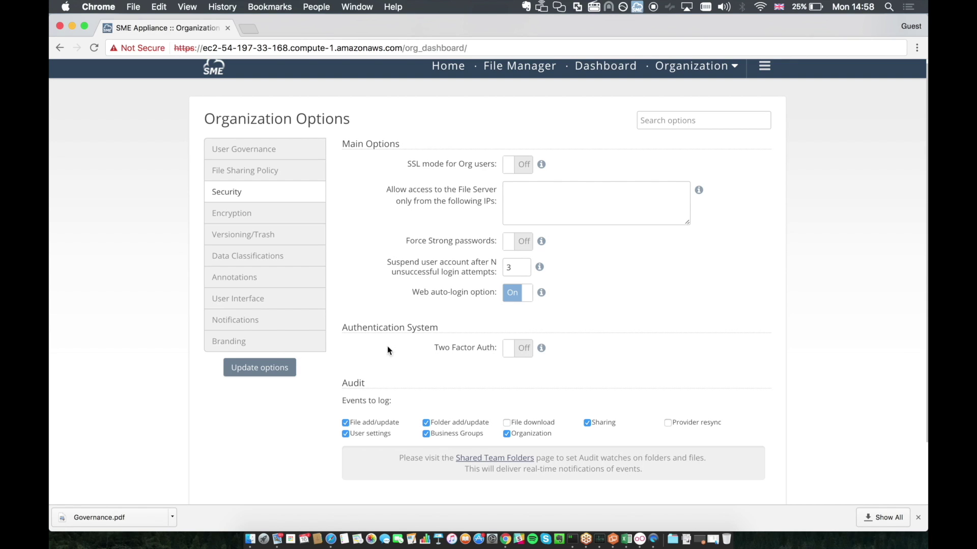
Step: Browse the Encryption, Versioning/Trash and Data Classifications sections of Organization Options
{"action": "left_click", "coordinate": [273, 219]}
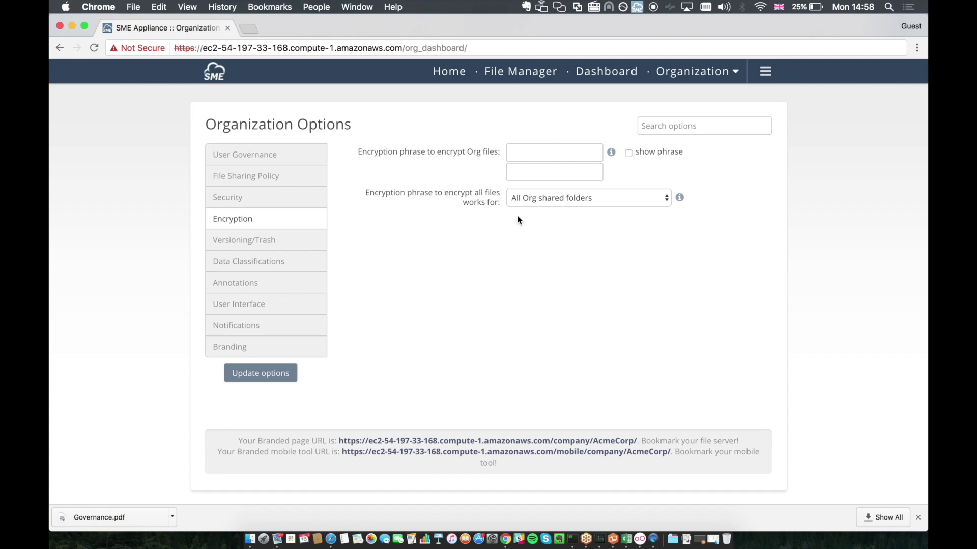
{"action": "left_click", "coordinate": [277, 240]}
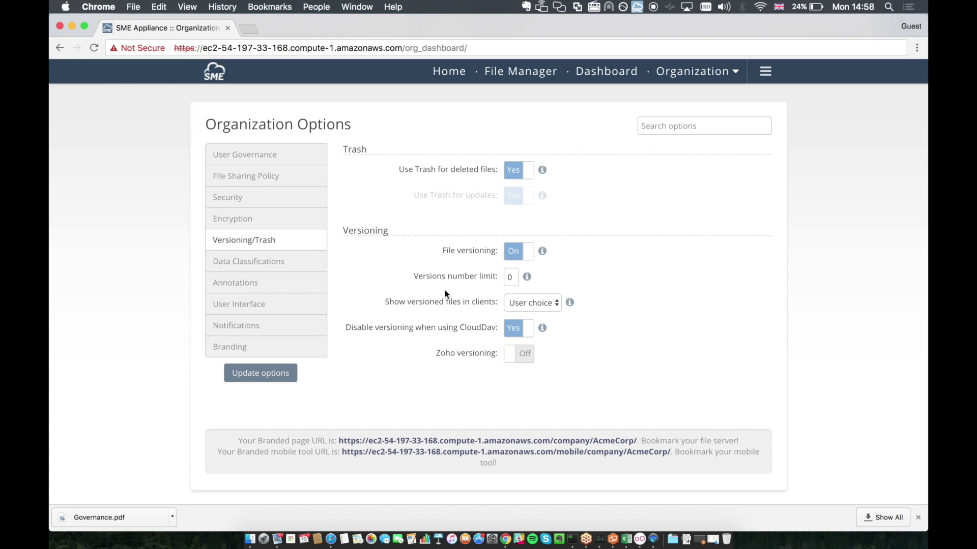
{"action": "left_click", "coordinate": [287, 273]}
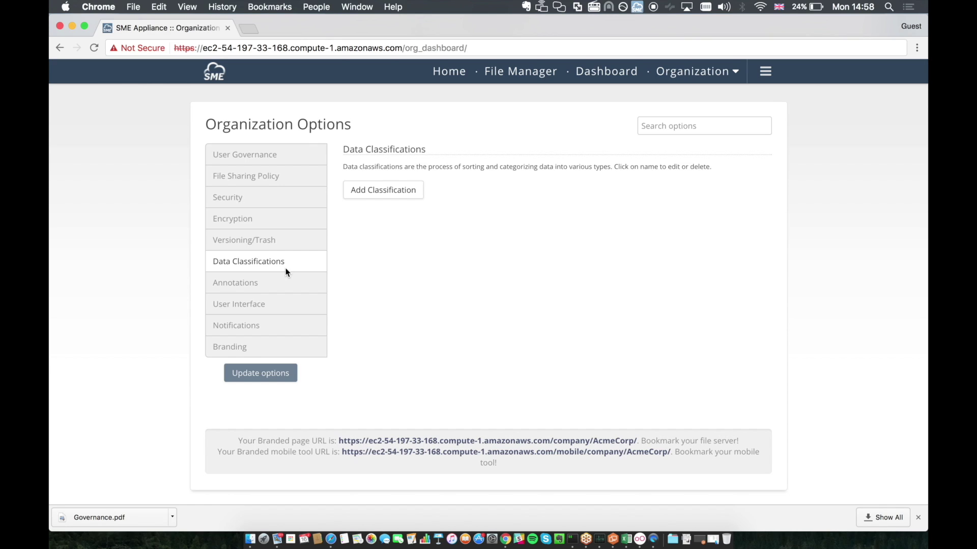
Step: Browse the Annotations, User Interface, Notifications and Branding sections of Organization Options
{"action": "left_click", "coordinate": [277, 286]}
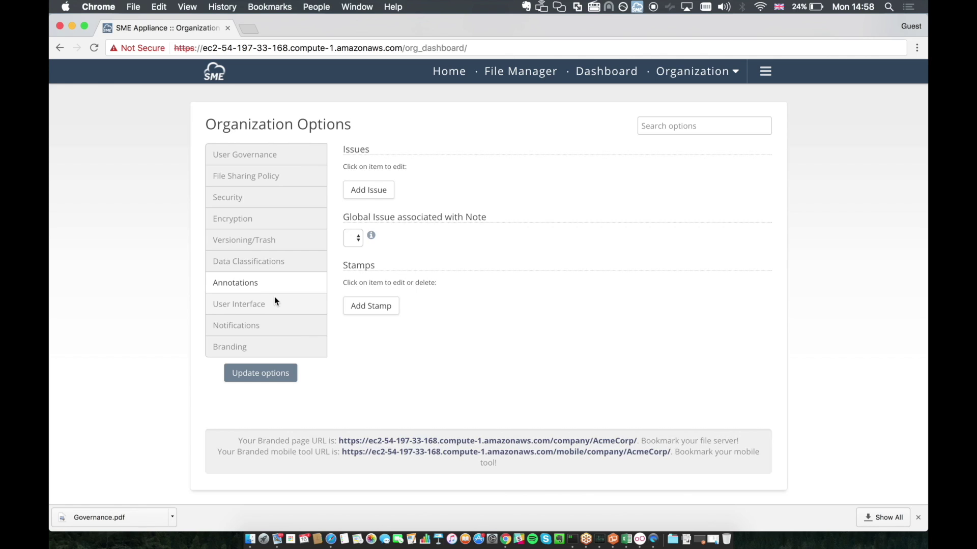
{"action": "left_click", "coordinate": [275, 302]}
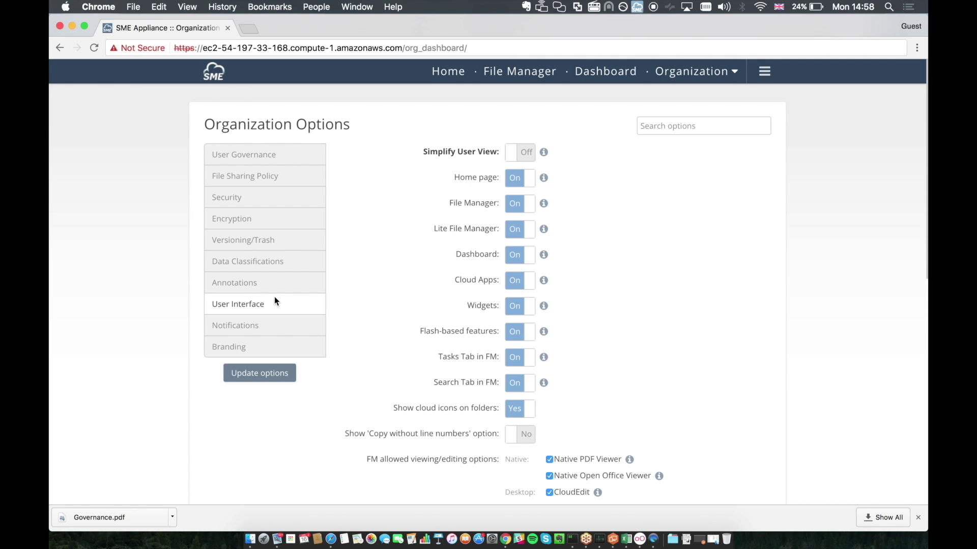
{"action": "scroll", "coordinate": [502, 334], "scroll_direction": "down", "scroll_amount": 5}
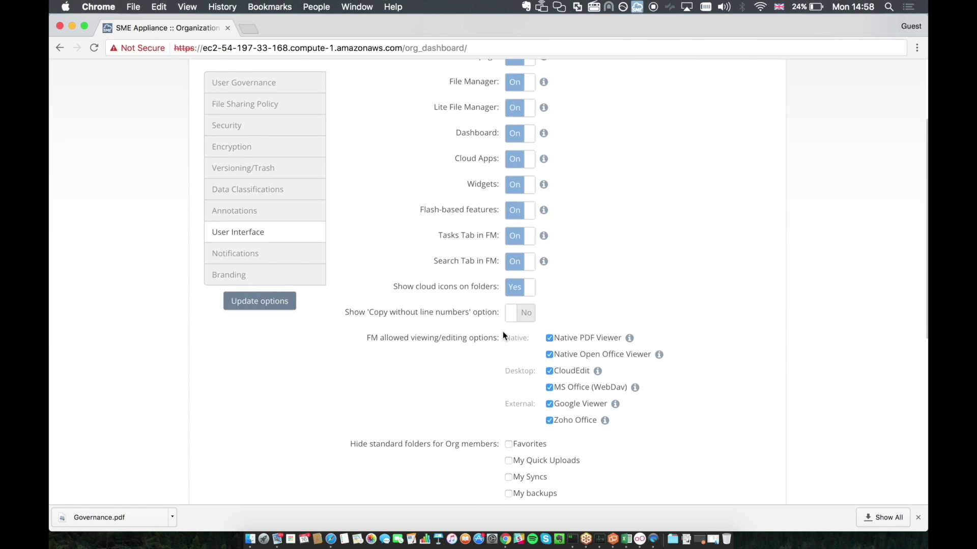
{"action": "scroll", "coordinate": [503, 333], "scroll_direction": "down", "scroll_amount": 5}
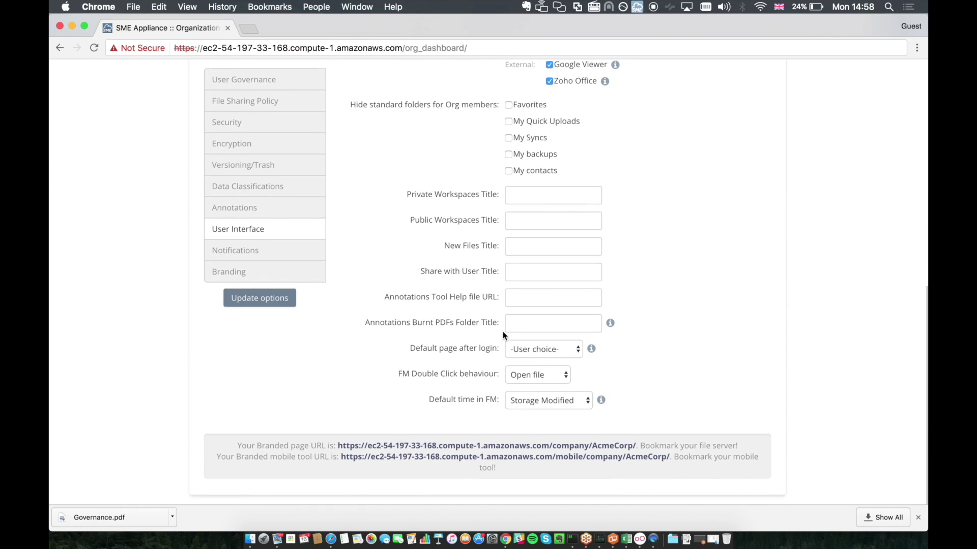
{"action": "left_click", "coordinate": [309, 260]}
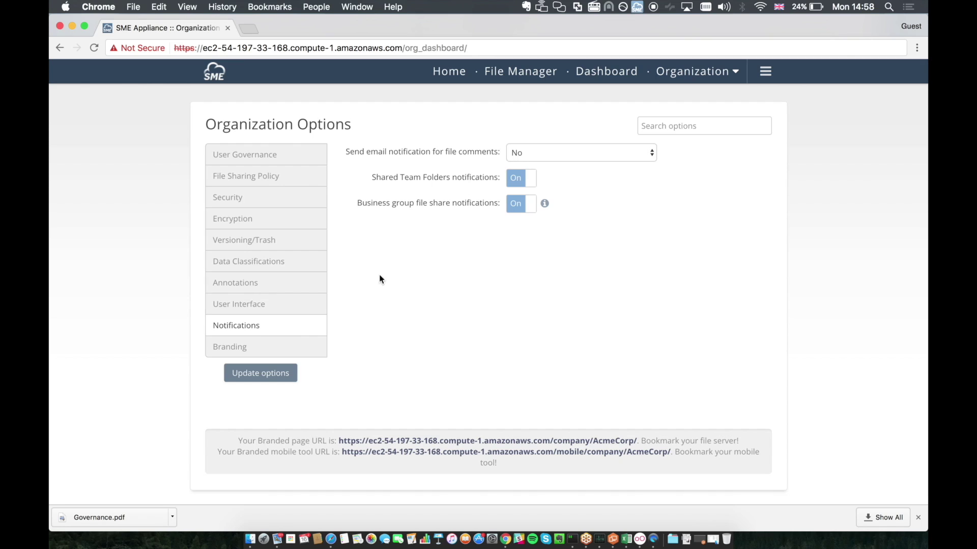
{"action": "left_click", "coordinate": [275, 347]}
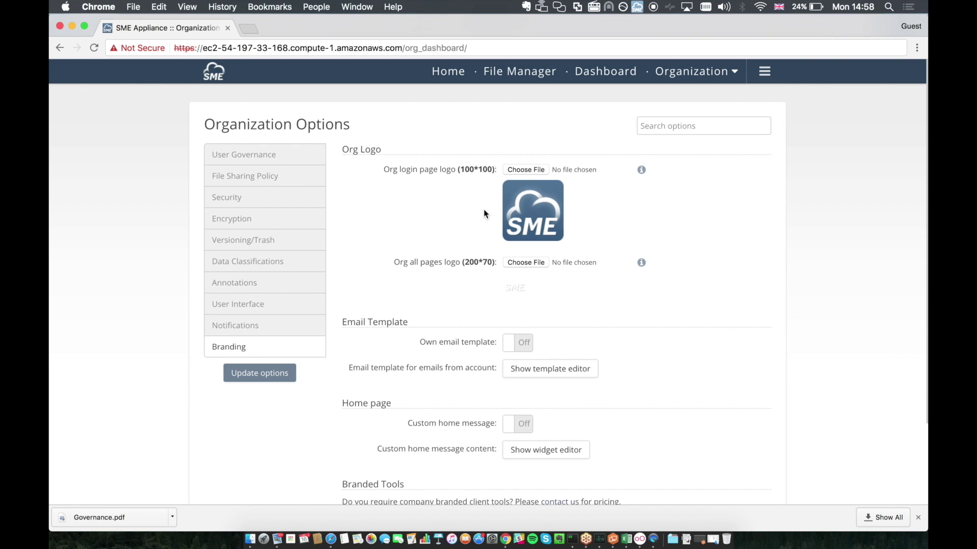
Step: Set acmecorp icon.png from Documents > SME > Branding > Acme as the login-page logo and save
{"action": "left_click", "coordinate": [516, 171]}
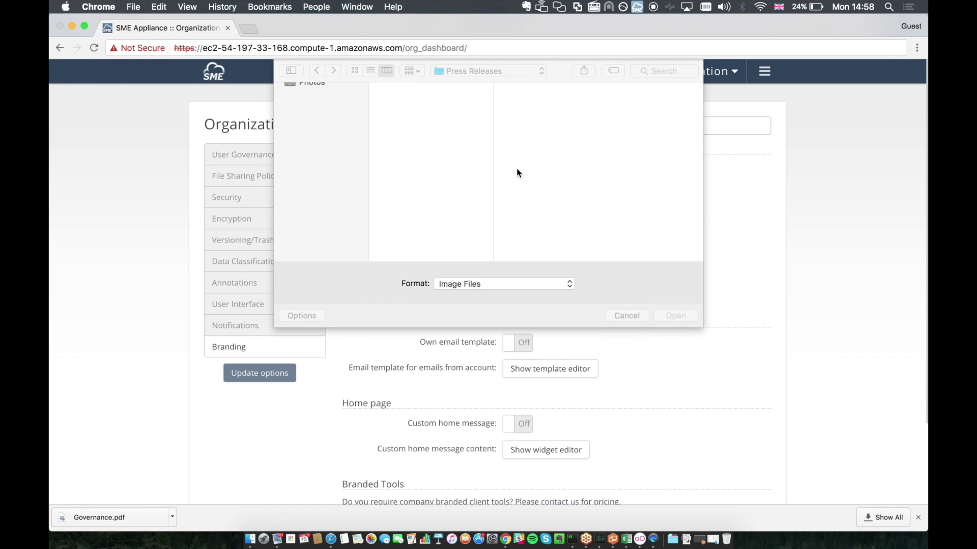
{"action": "left_click", "coordinate": [336, 201]}
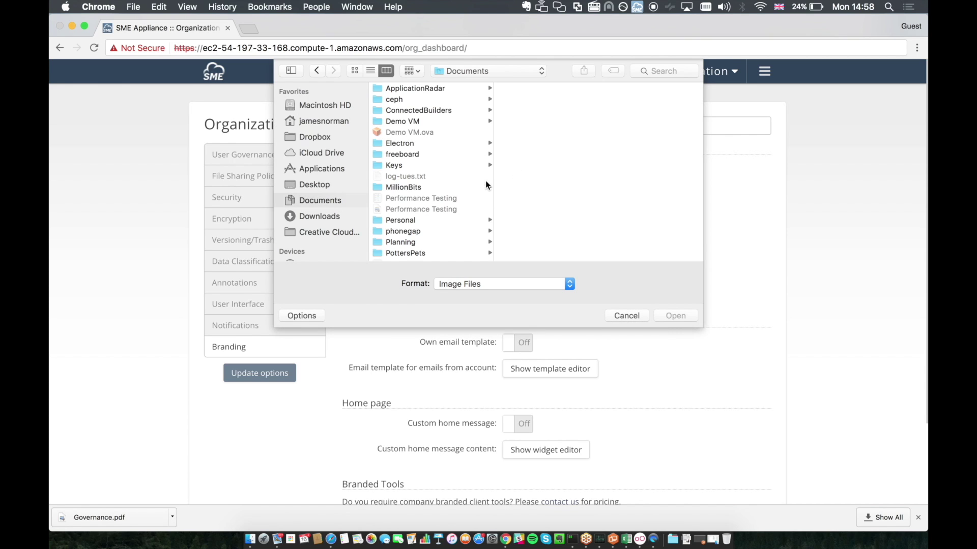
{"action": "scroll", "coordinate": [422, 221], "scroll_direction": "down", "scroll_amount": 5}
{"action": "left_click", "coordinate": [422, 194]}
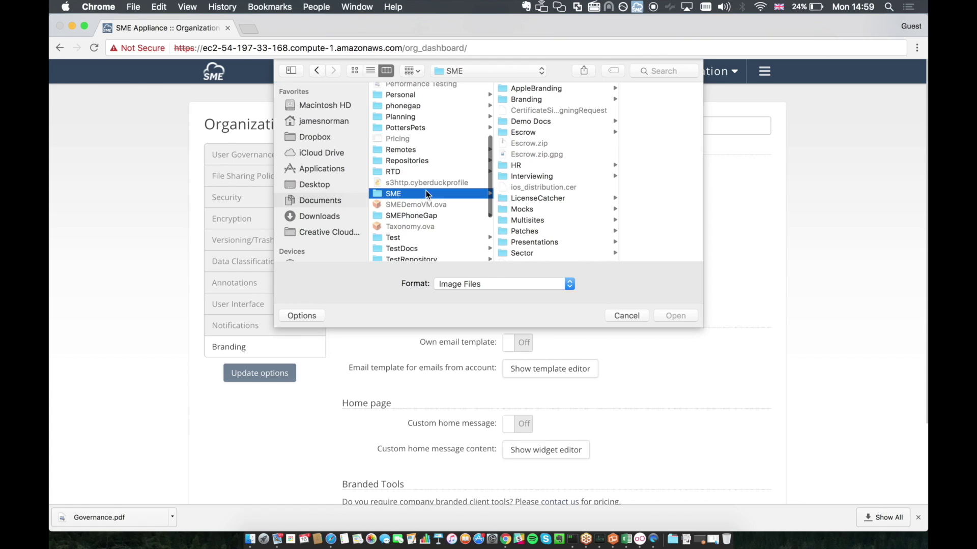
{"action": "left_click", "coordinate": [529, 99]}
{"action": "left_click", "coordinate": [619, 89]}
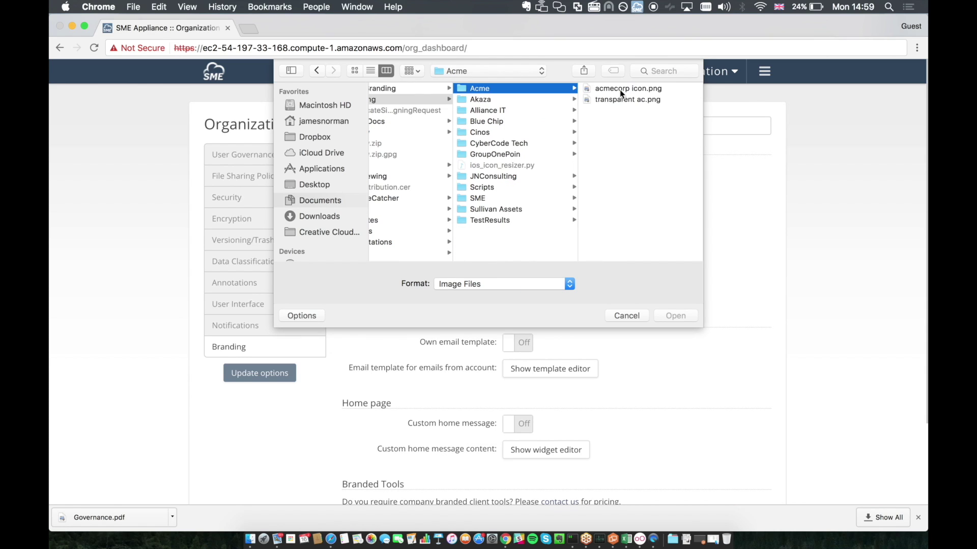
{"action": "left_click", "coordinate": [622, 89]}
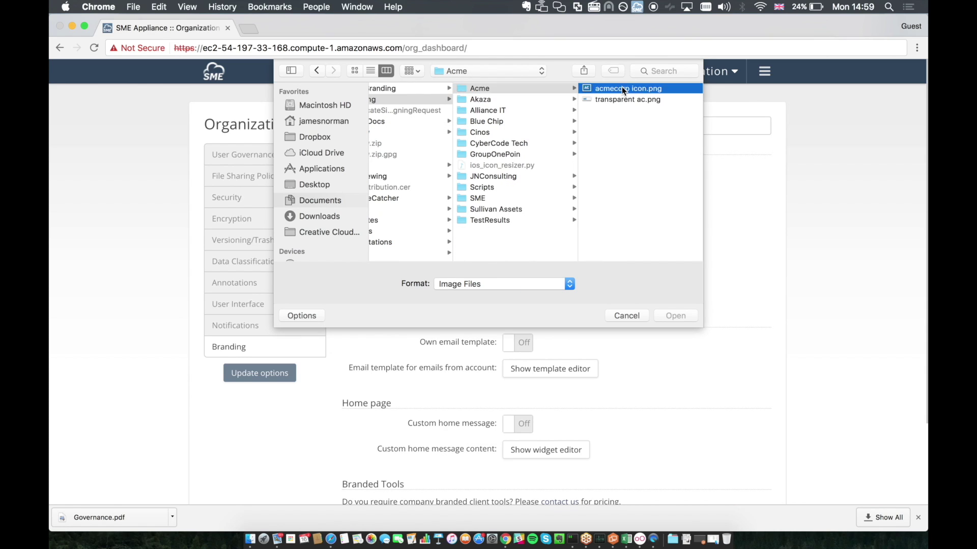
{"action": "key", "text": "Return"}
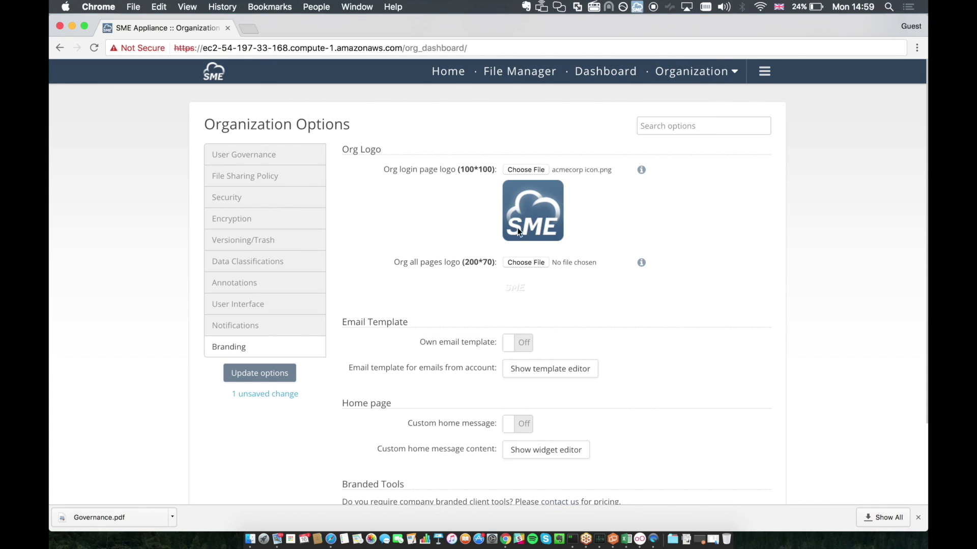
{"action": "left_click", "coordinate": [280, 374]}
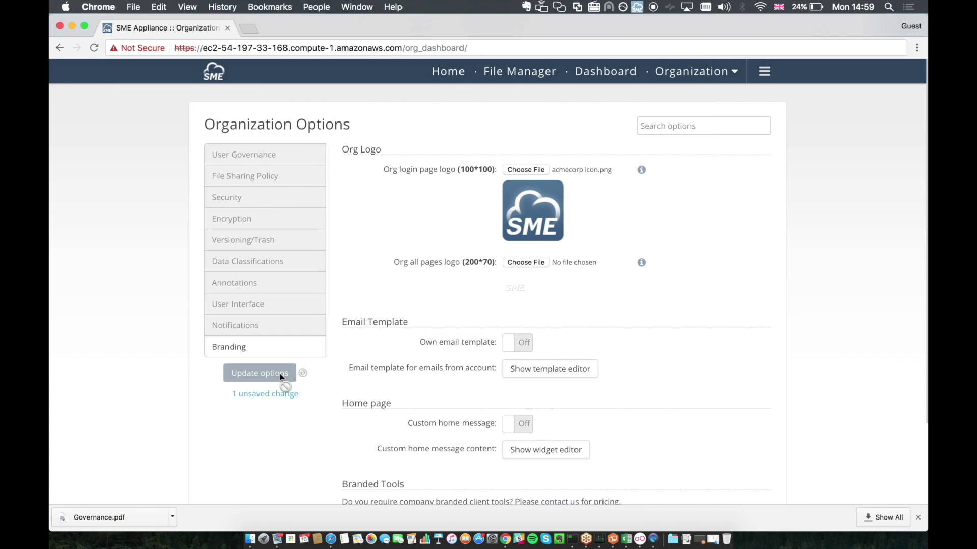
Step: Set transparent ac.png as the all-pages logo and save it
{"action": "left_click", "coordinate": [519, 263]}
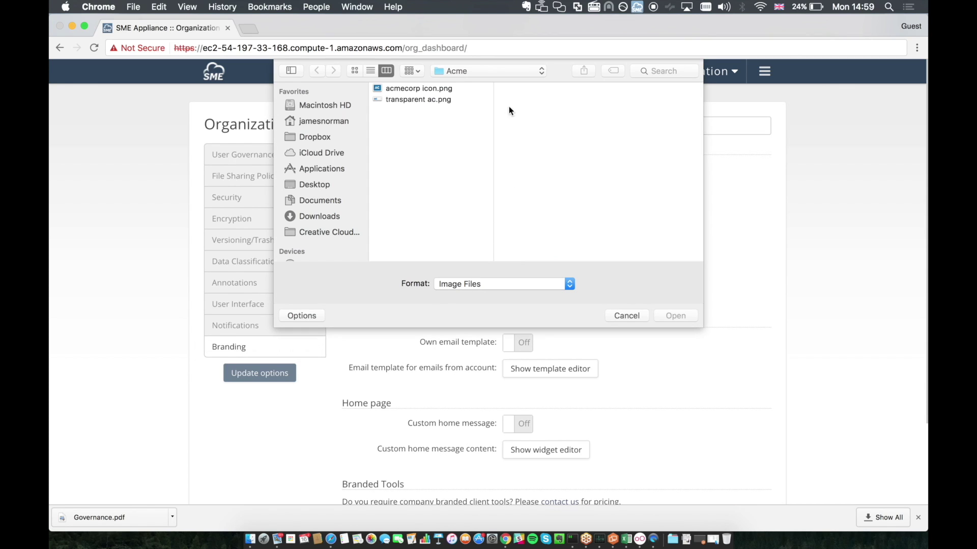
{"action": "double_click", "coordinate": [441, 100]}
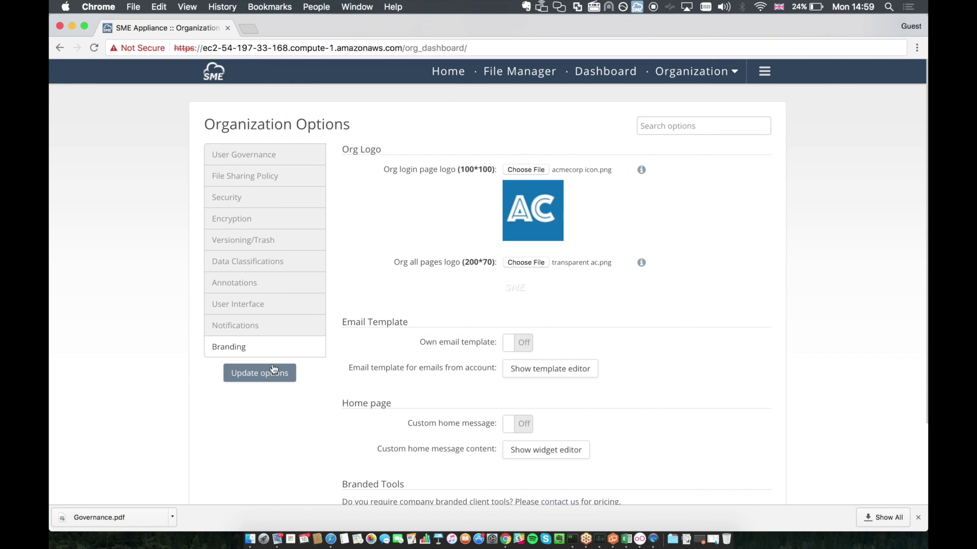
{"action": "left_click", "coordinate": [273, 370]}
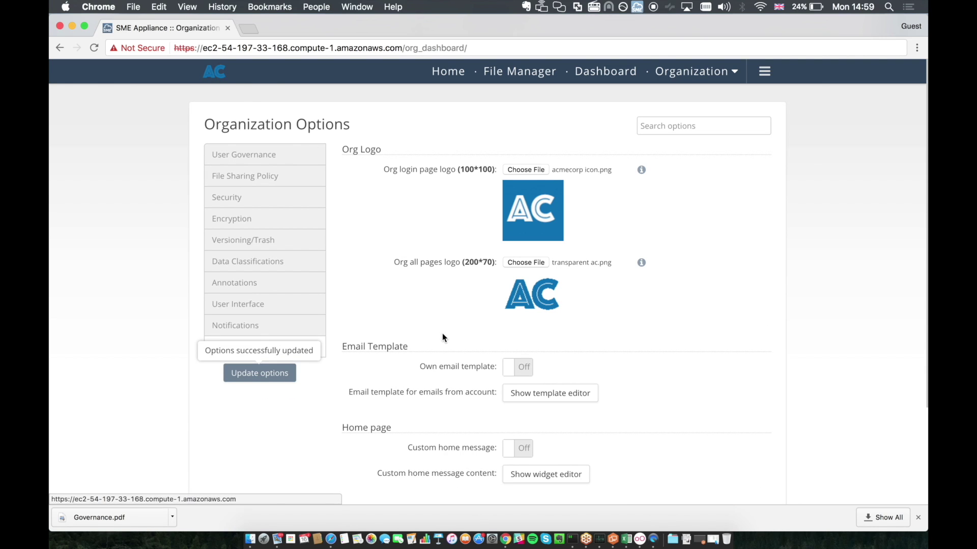
{"action": "scroll", "coordinate": [442, 337], "scroll_direction": "down", "scroll_amount": 3}
{"action": "scroll", "coordinate": [442, 337], "scroll_direction": "up", "scroll_amount": 3}
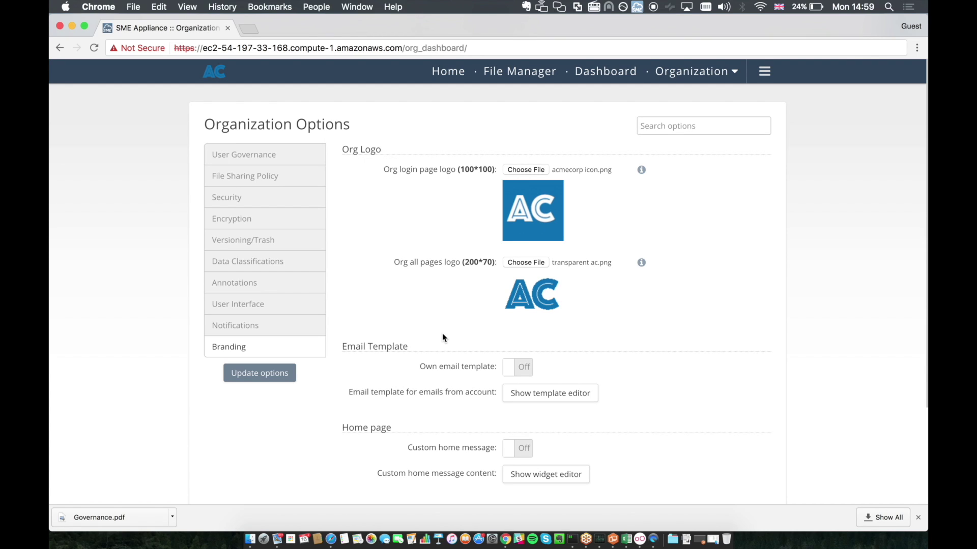
Step: Export the organization's Audit Logs as a ZIP download
{"action": "left_click", "coordinate": [720, 72]}
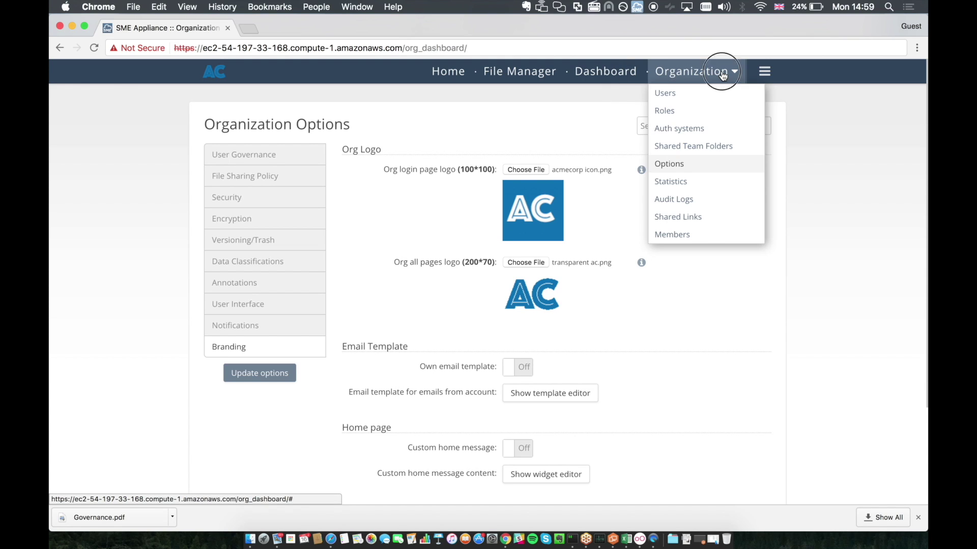
{"action": "left_click", "coordinate": [694, 199]}
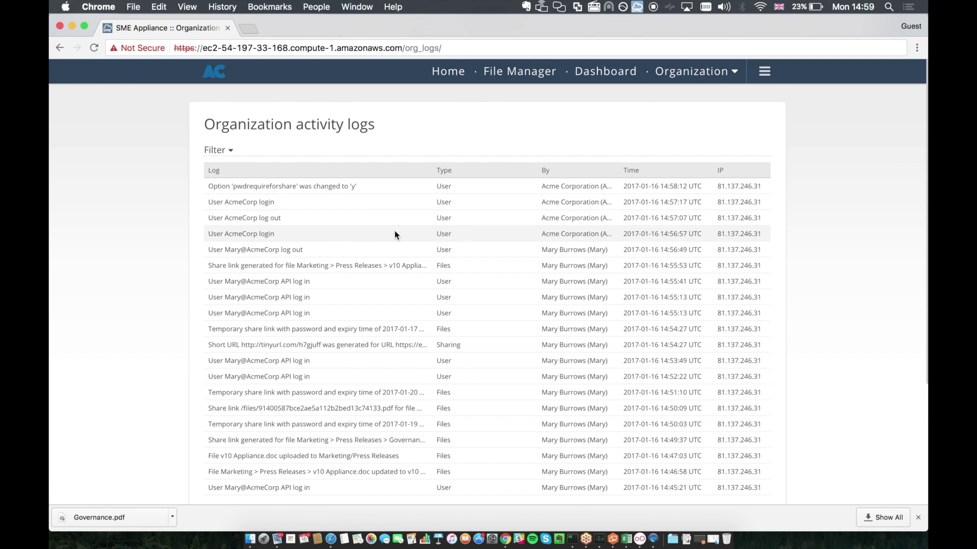
{"action": "scroll", "coordinate": [395, 231], "scroll_direction": "down", "scroll_amount": 3}
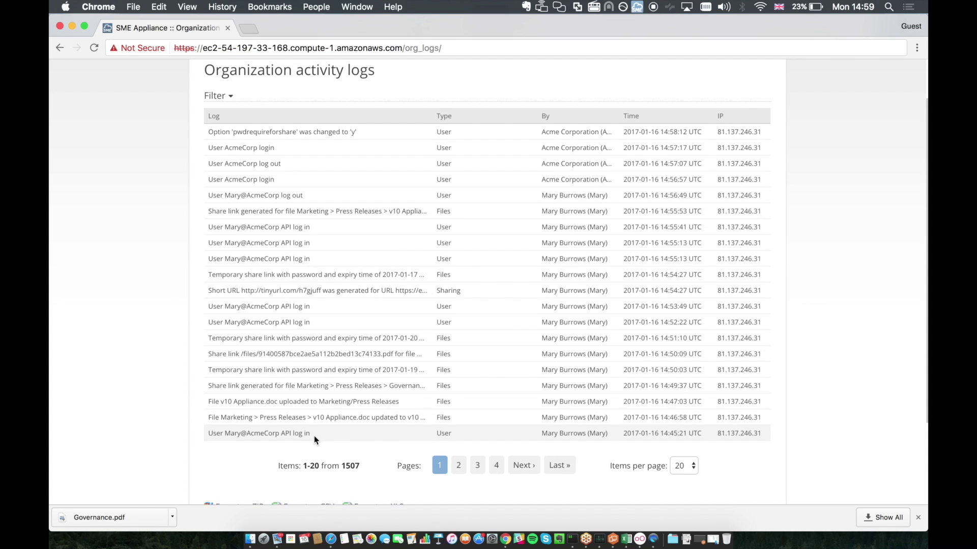
{"action": "scroll", "coordinate": [313, 435], "scroll_direction": "down", "scroll_amount": 5}
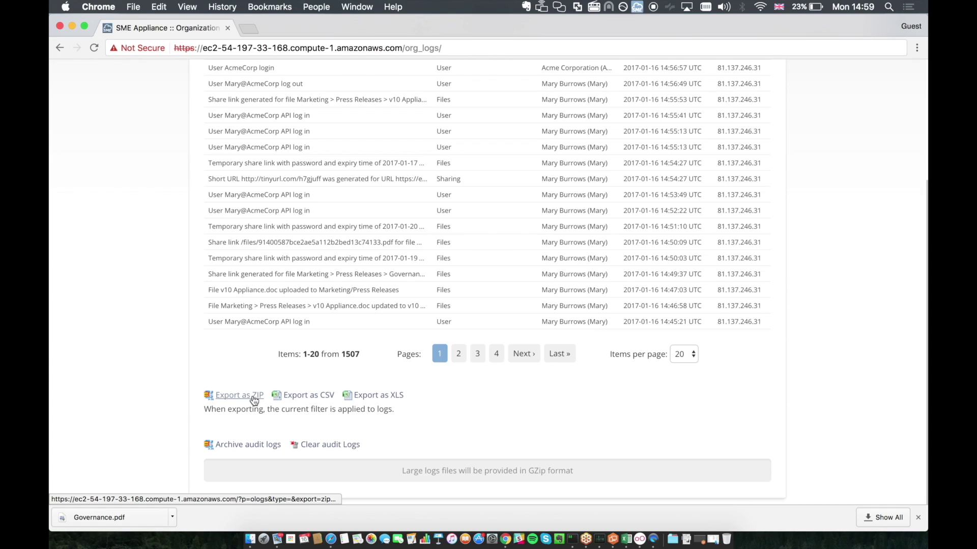
{"action": "left_click", "coordinate": [253, 399]}
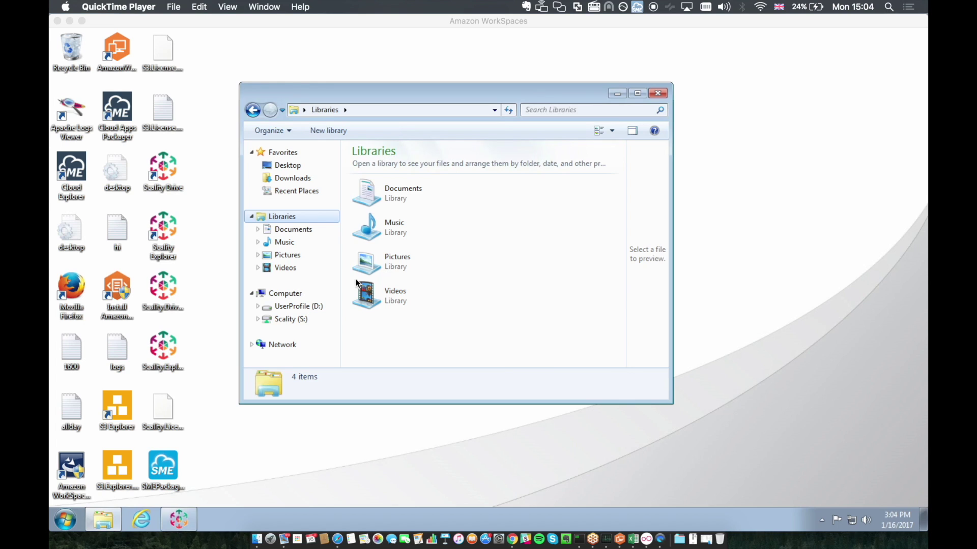
Step: Copy the desktop logs file into Scality (S:) > corporatefileshare > Human Resources
{"action": "left_click", "coordinate": [294, 319]}
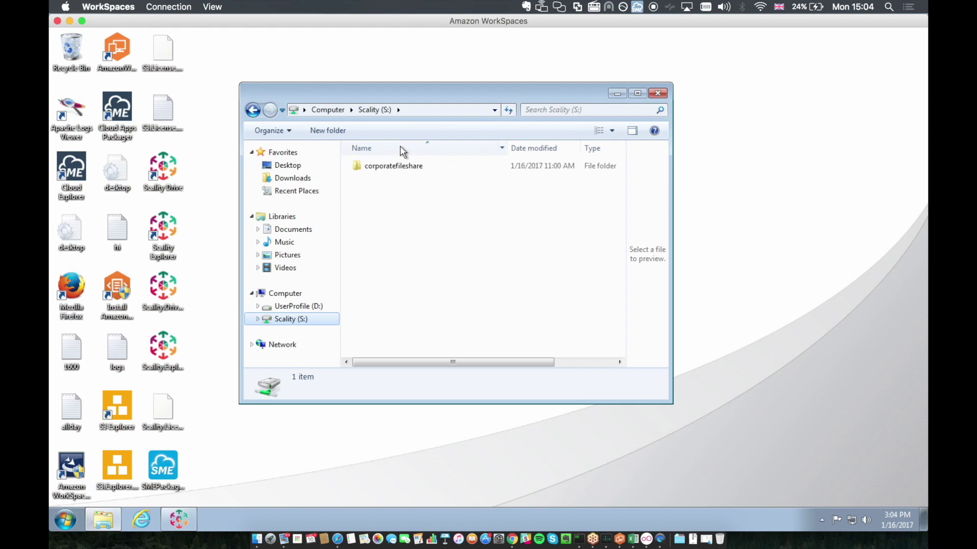
{"action": "left_click", "coordinate": [395, 171]}
{"action": "double_click", "coordinate": [395, 168]}
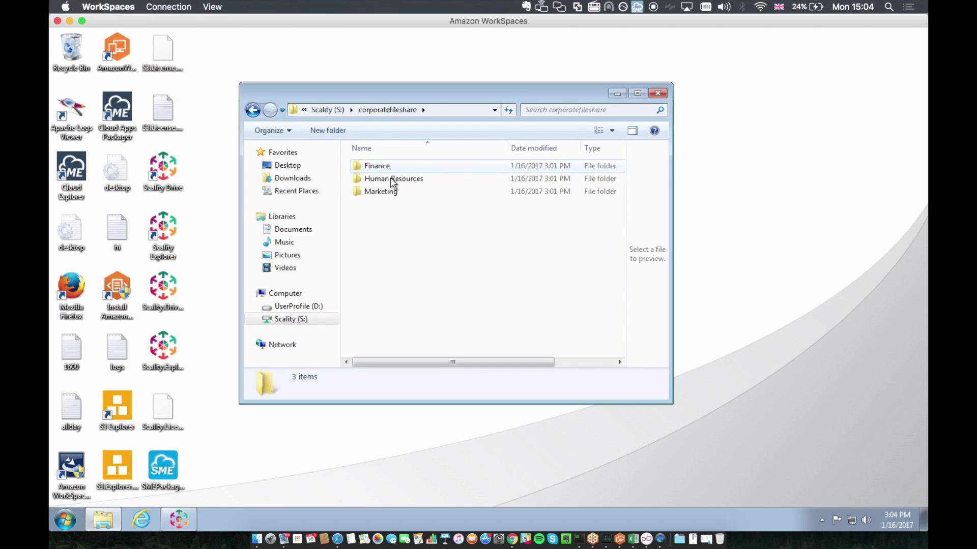
{"action": "double_click", "coordinate": [389, 178]}
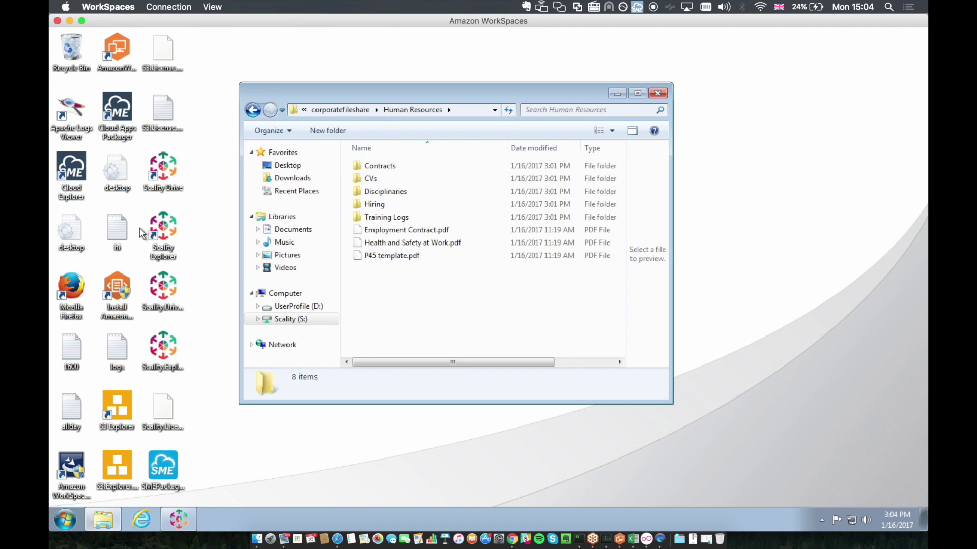
{"action": "left_click_drag", "start_coordinate": [127, 345], "coordinate": [418, 303]}
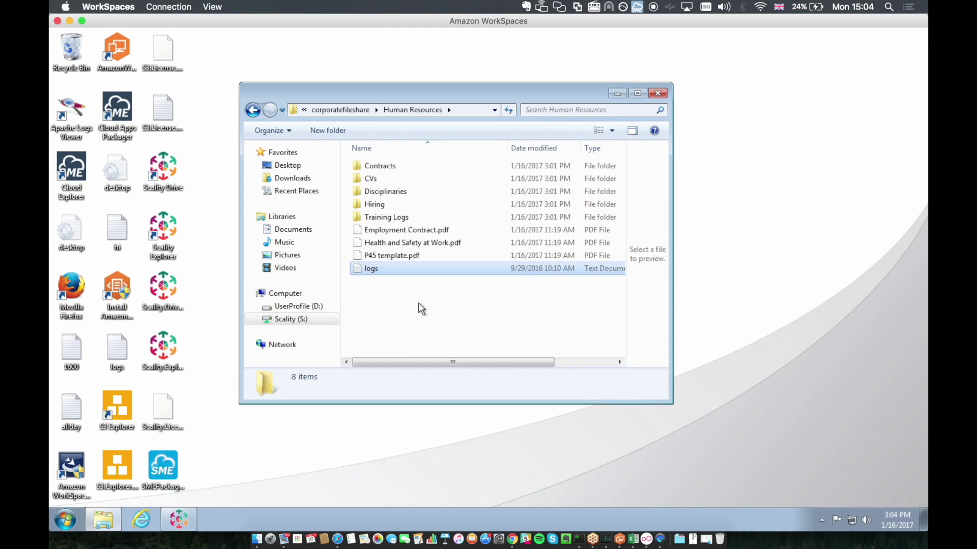
Step: Check P45 template.pdf and the logs file details, then drag Employment Contract.pdf into Training Logs
{"action": "left_click", "coordinate": [418, 303]}
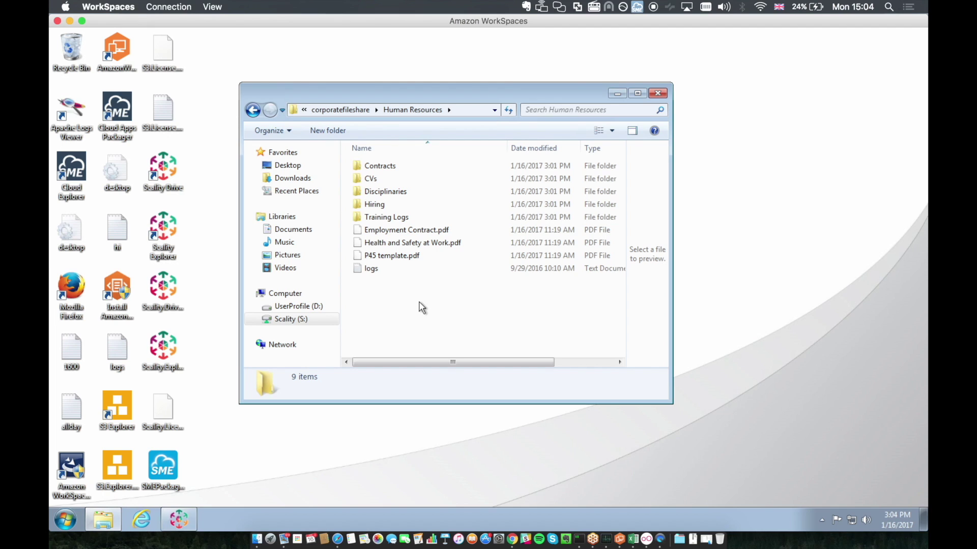
{"action": "left_click", "coordinate": [399, 255]}
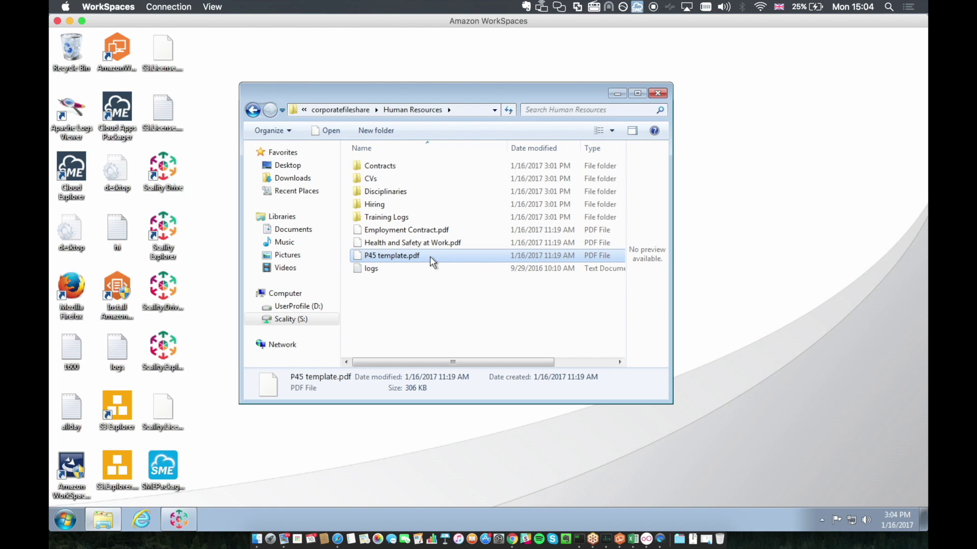
{"action": "left_click", "coordinate": [389, 267]}
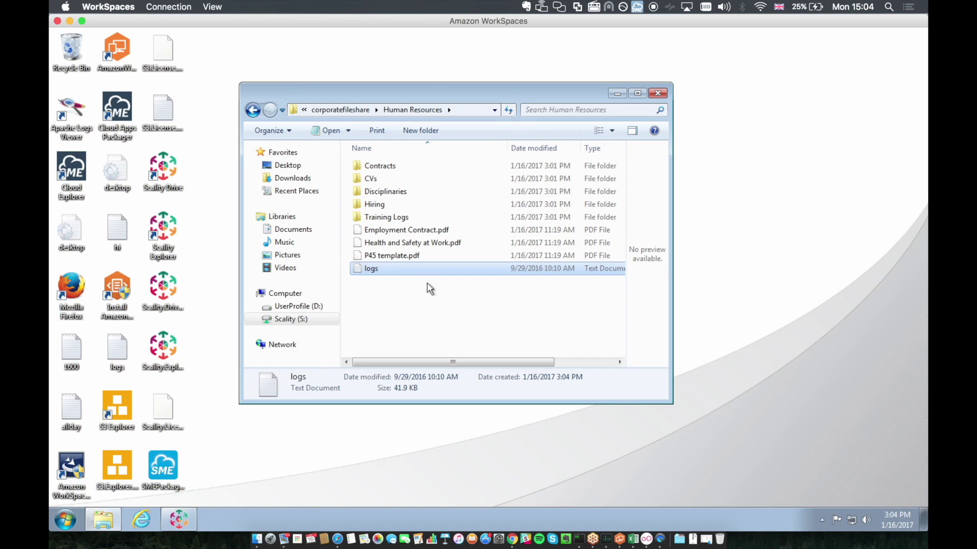
{"action": "left_click", "coordinate": [459, 310]}
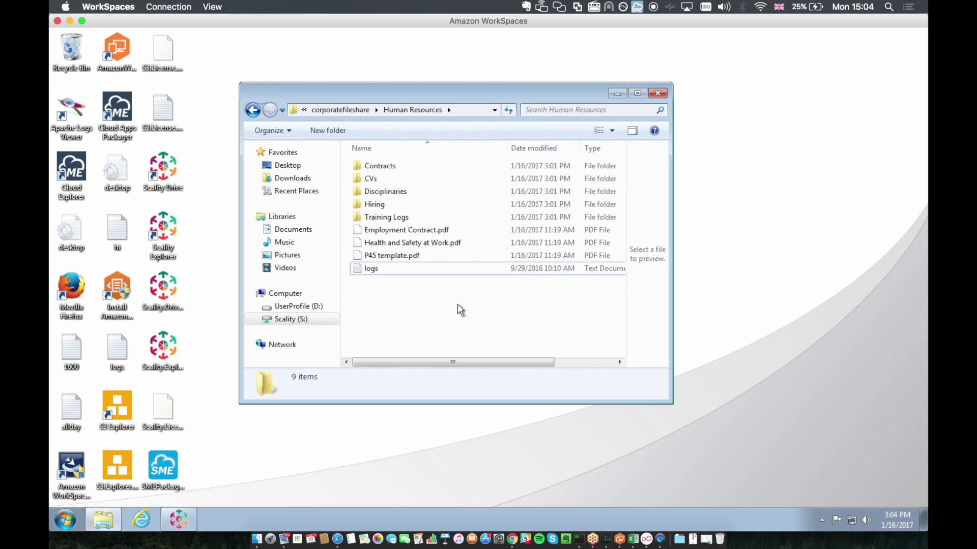
{"action": "left_click", "coordinate": [379, 229]}
{"action": "left_click_drag", "start_coordinate": [378, 228], "coordinate": [379, 218]}
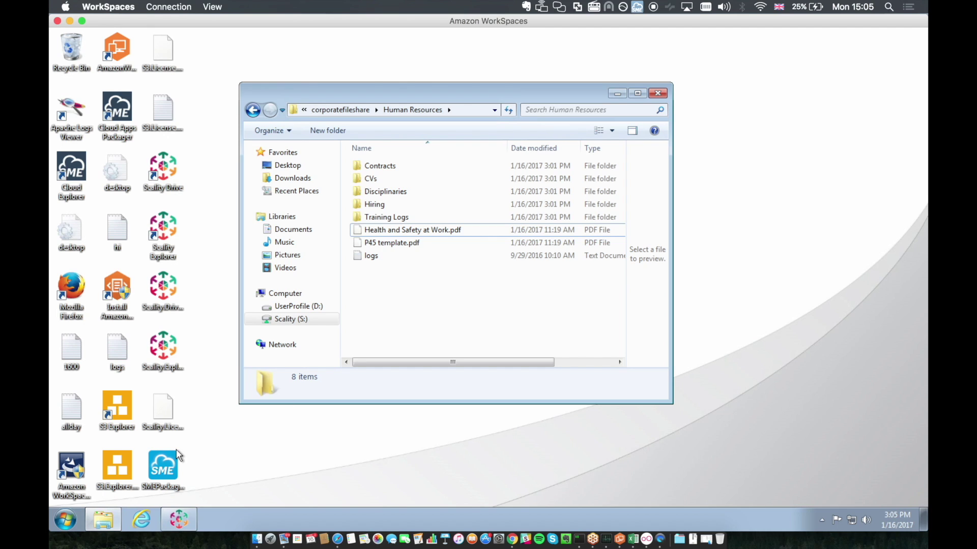
Step: In Scality Explorer, go to corporatefileshare > Human Resources and start an upload of local TestData Human Resources files
{"action": "left_click", "coordinate": [184, 512]}
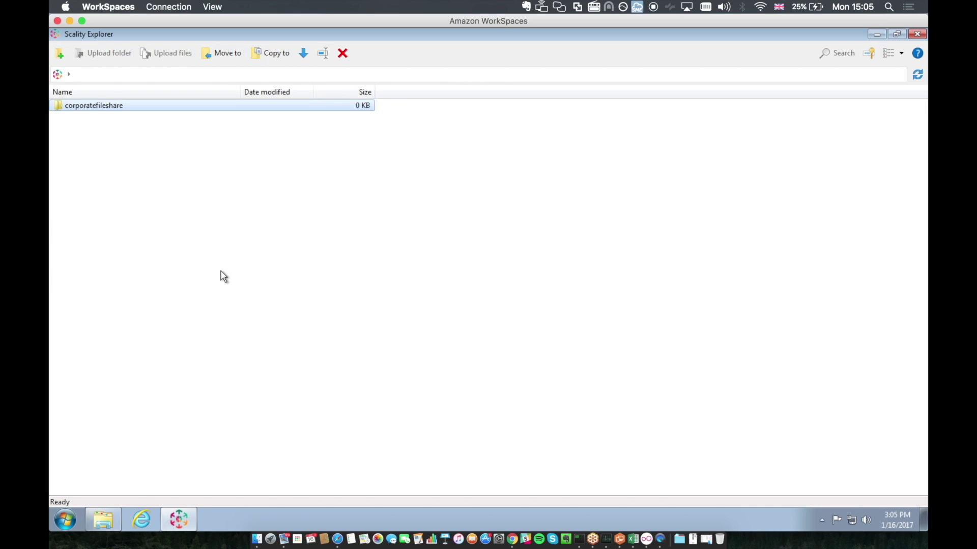
{"action": "double_click", "coordinate": [123, 102]}
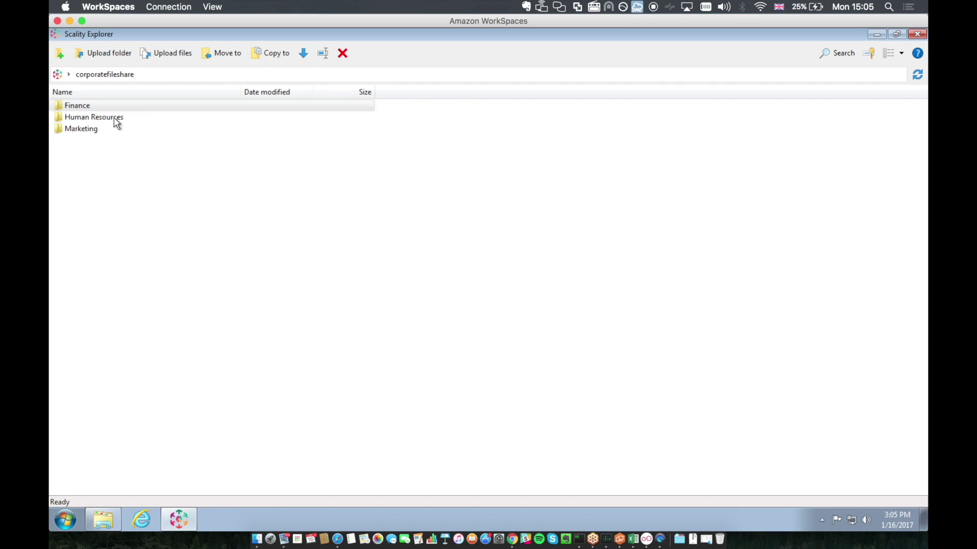
{"action": "double_click", "coordinate": [114, 120]}
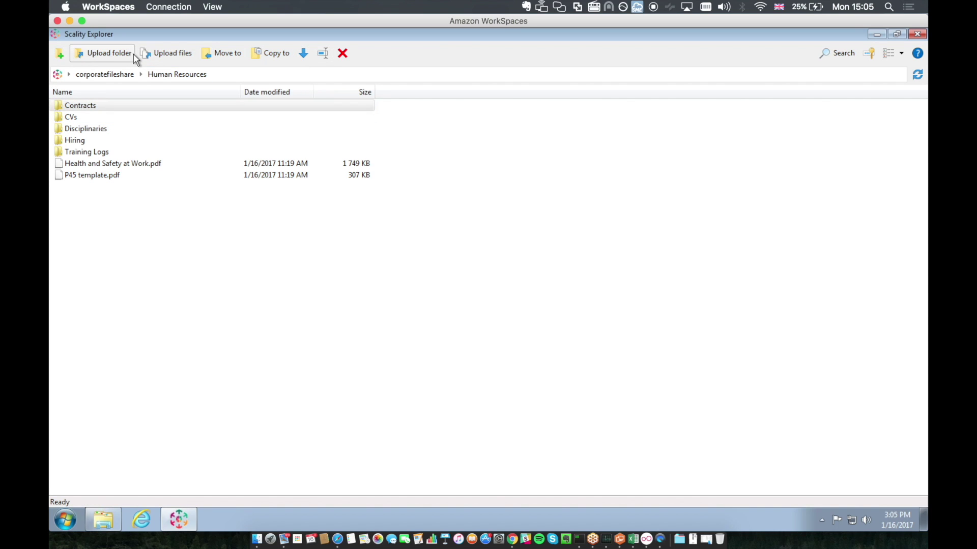
{"action": "left_click", "coordinate": [172, 52]}
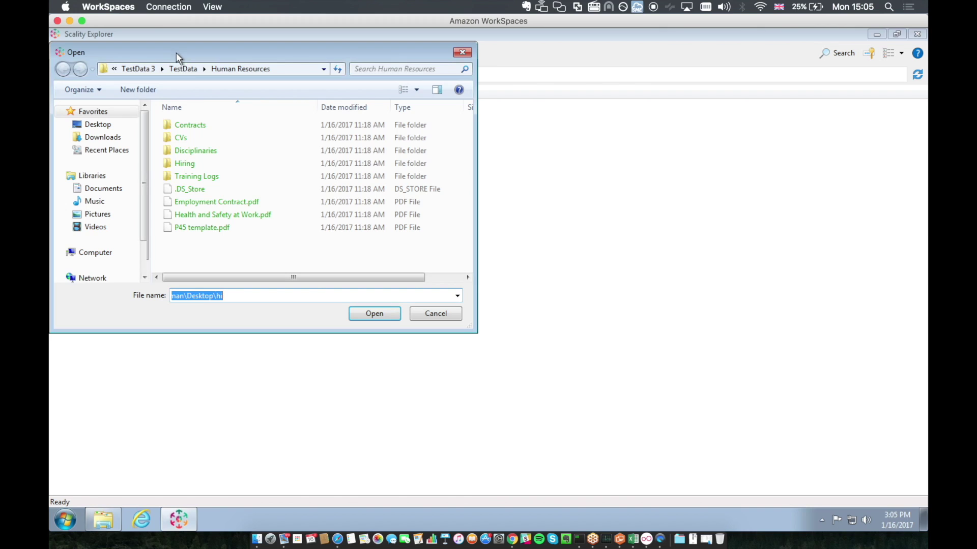